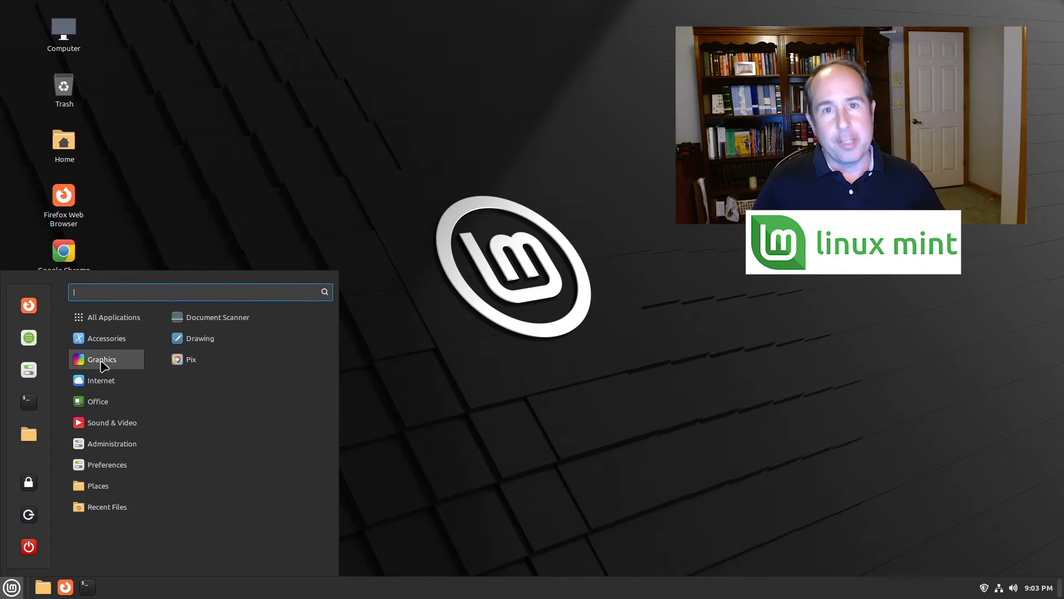
# Close the menu and apply the Vanessa collection's Path image as the desktop wallpaper
pyautogui.click(274, 237)
pyautogui.rightClick(272, 235)
pyautogui.click(299, 306)
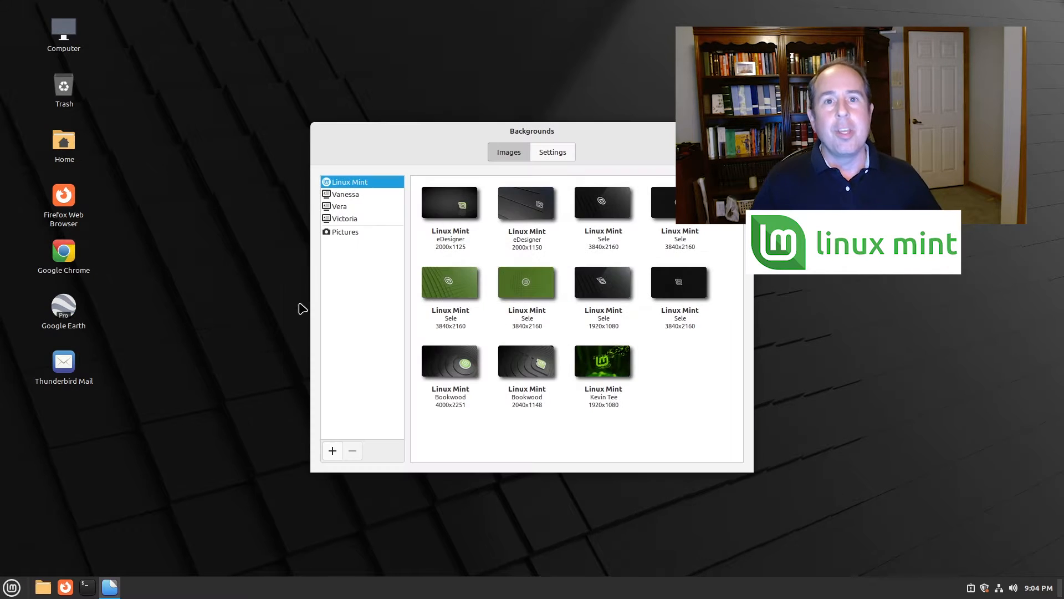
pyautogui.click(344, 193)
pyautogui.click(541, 305)
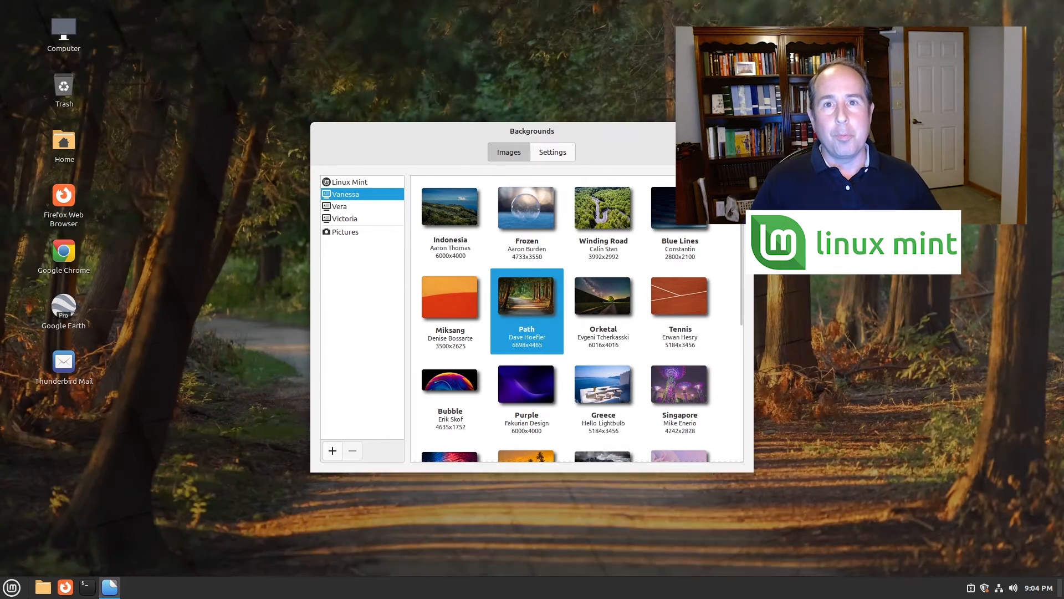
pyautogui.click(742, 131)
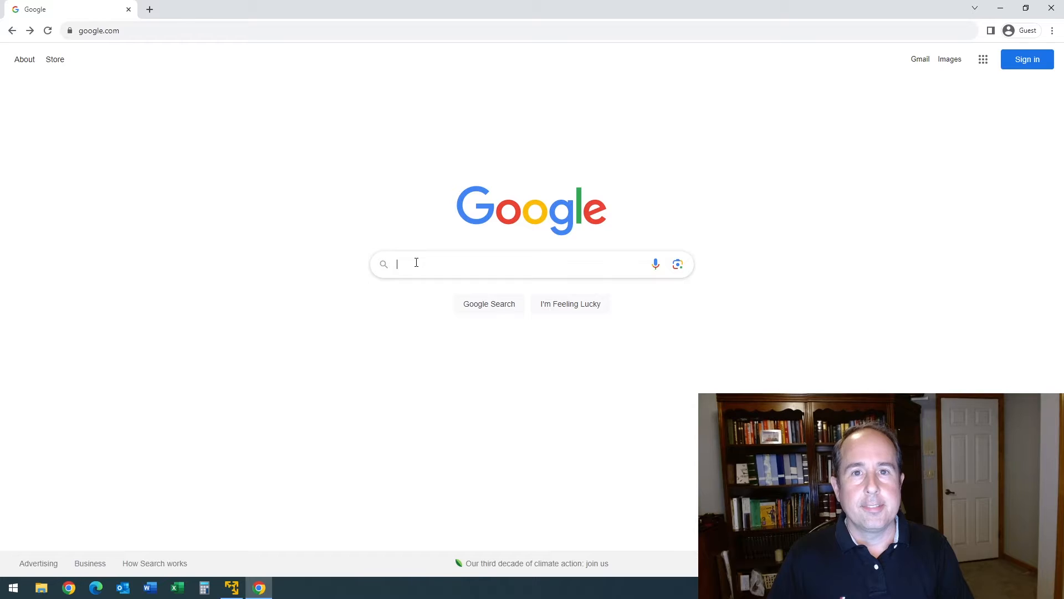
# Search Google for 'download linux mint'
pyautogui.click(416, 262)
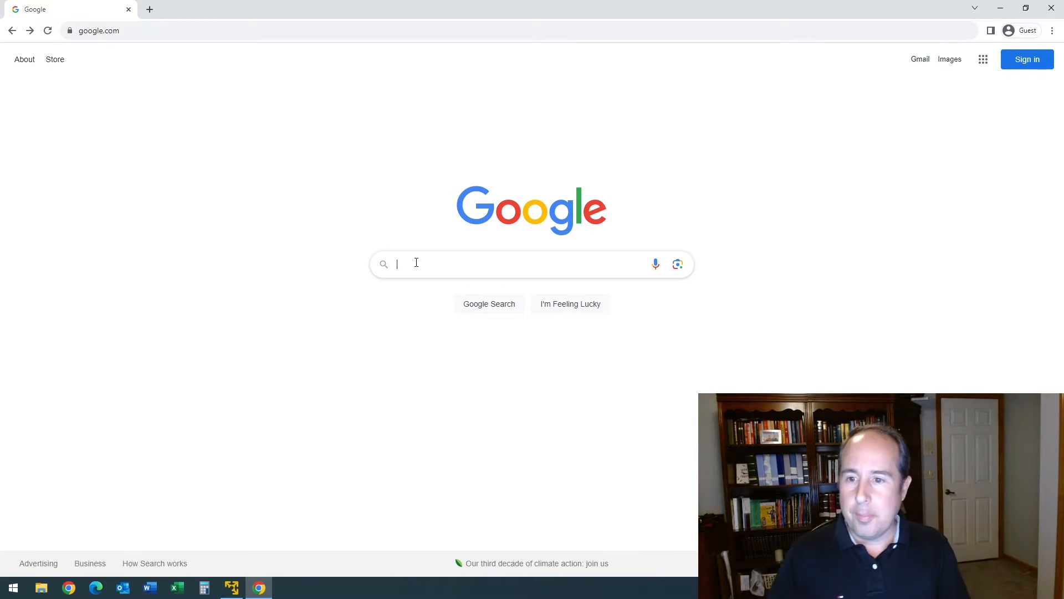
pyautogui.write('download l')
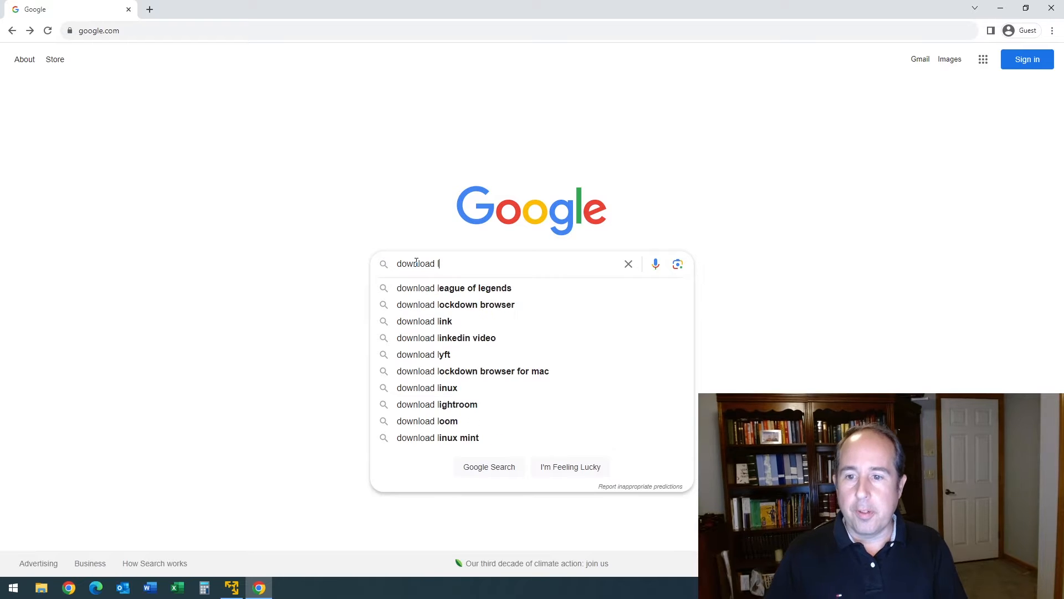
pyautogui.write('inux mint')
pyautogui.press('Return')
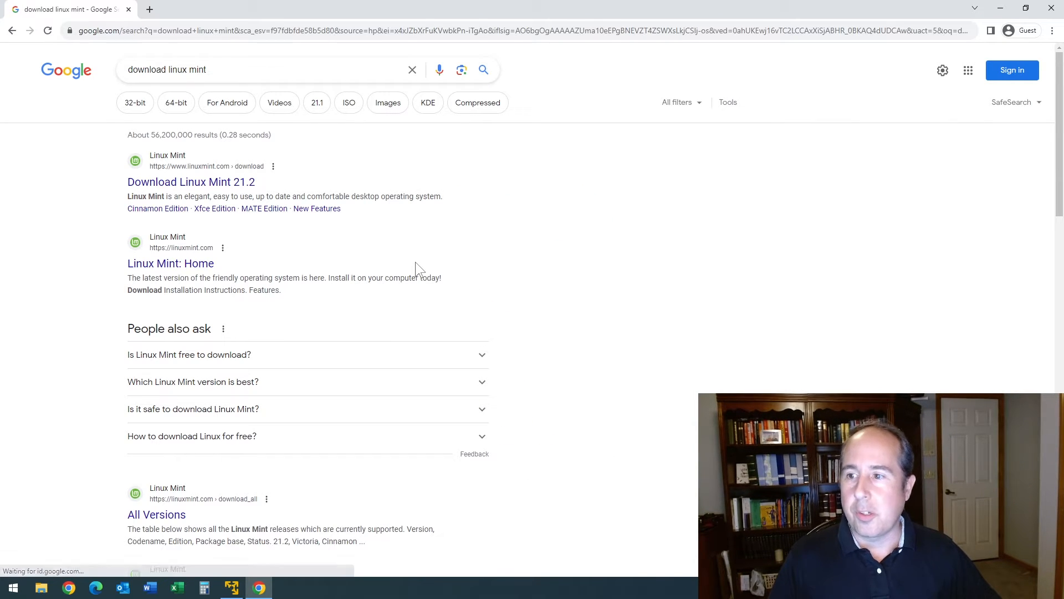
# Open the Download Linux Mint 21.2 page and go to the Cinnamon Edition mirror list
pyautogui.click(192, 187)
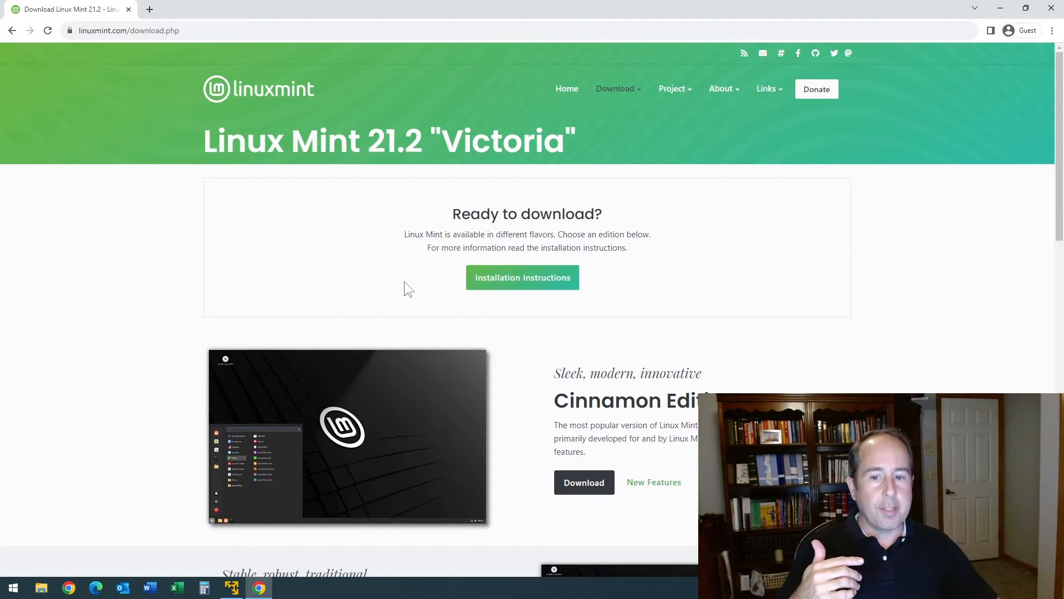
pyautogui.scroll(-1, 482, 311)
pyautogui.scroll(-5, 483, 312)
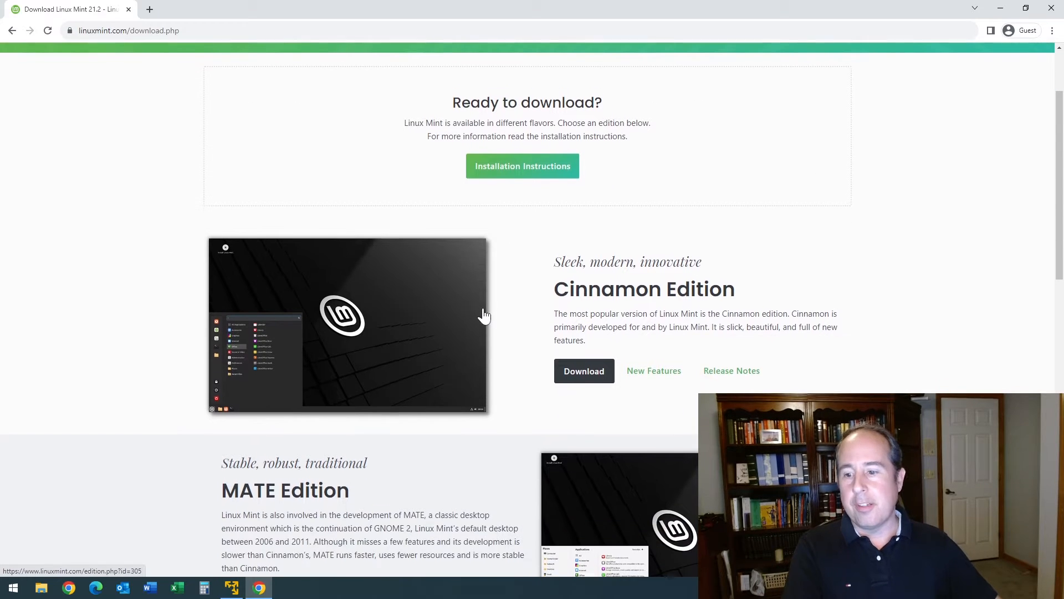
pyautogui.scroll(-2, 484, 313)
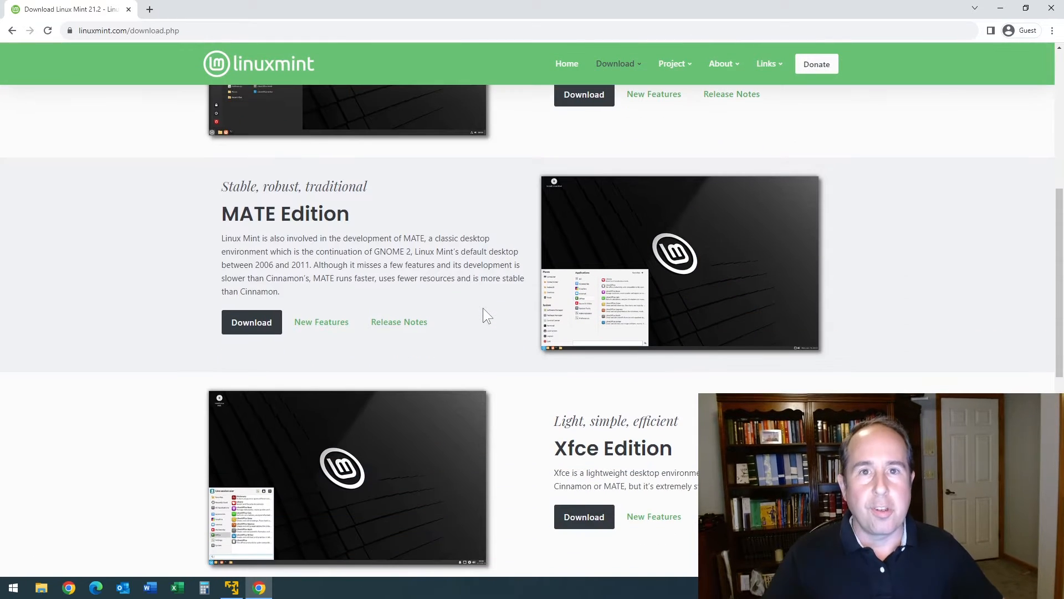
pyautogui.scroll(6, 483, 308)
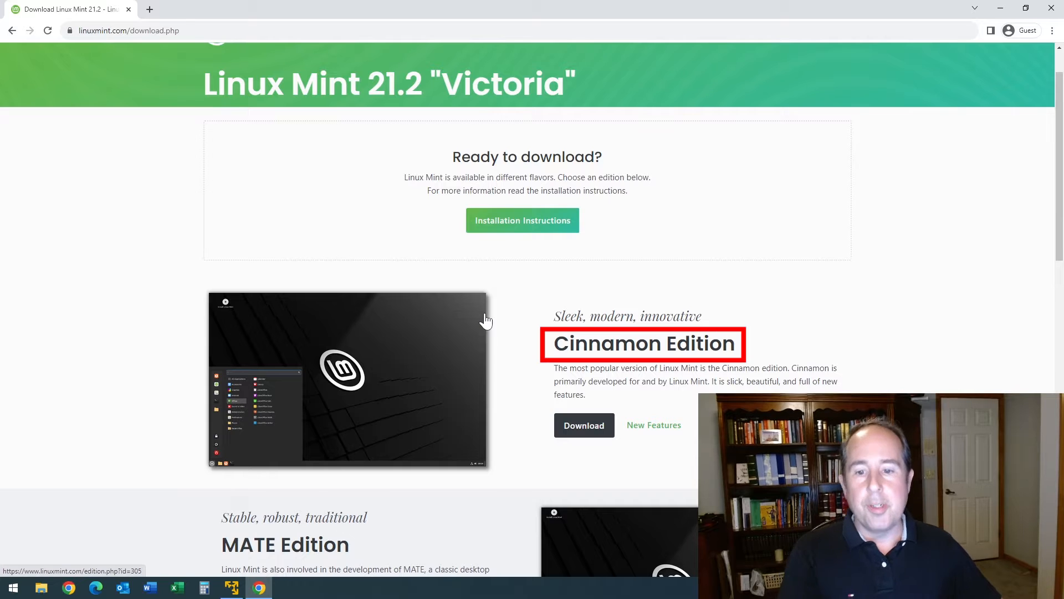
pyautogui.moveTo(554, 368); pyautogui.dragTo(649, 370)
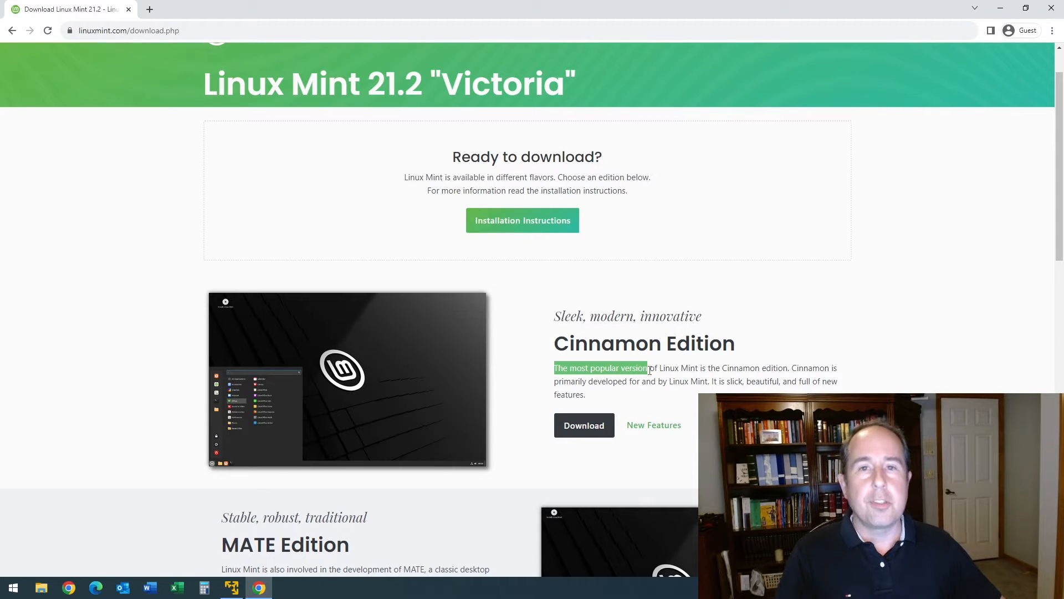
pyautogui.click(589, 426)
pyautogui.scroll(-10, 563, 325)
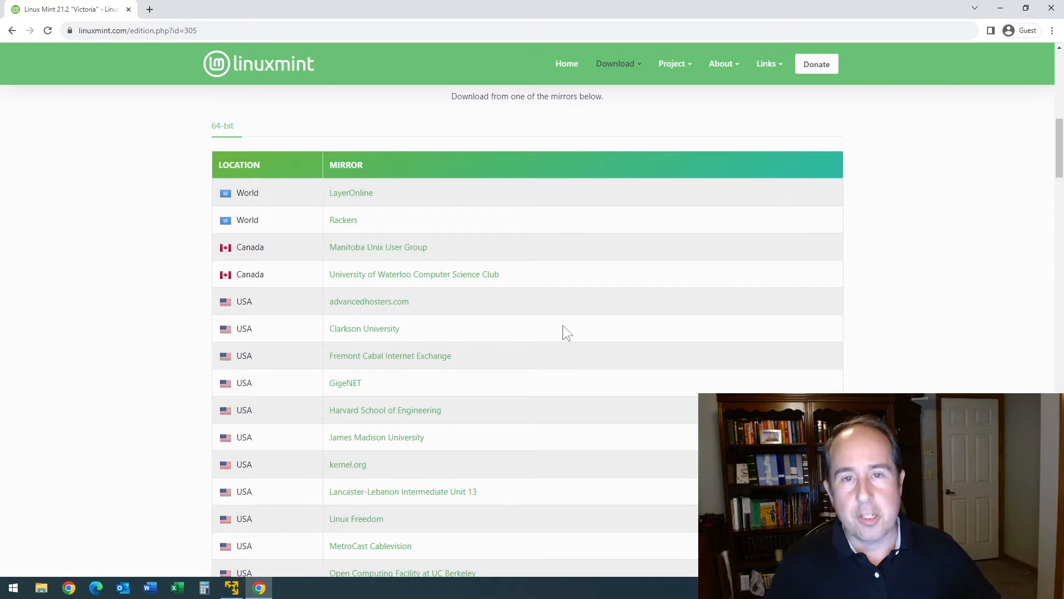
# Save the Cinnamon 64-bit ISO from the advancedhosters.com mirror to Downloads and check its progress
pyautogui.click(371, 302)
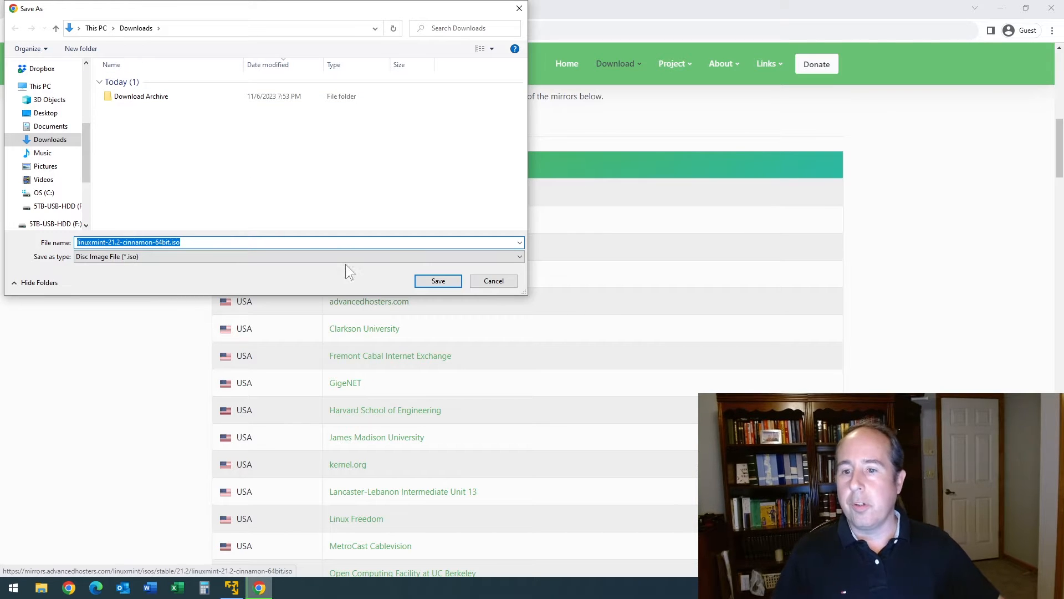
pyautogui.click(431, 284)
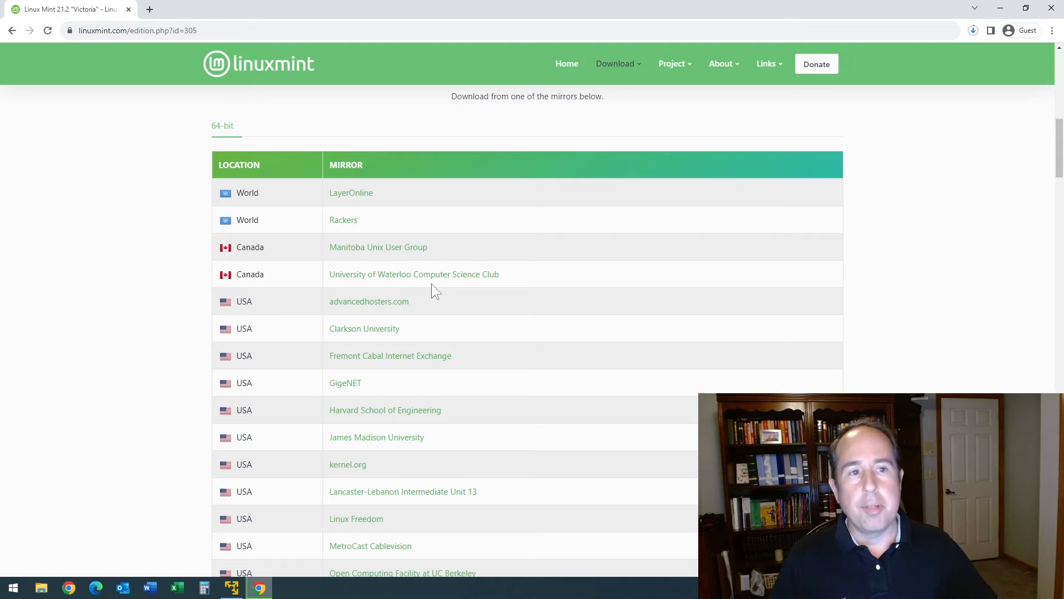
pyautogui.click(973, 30)
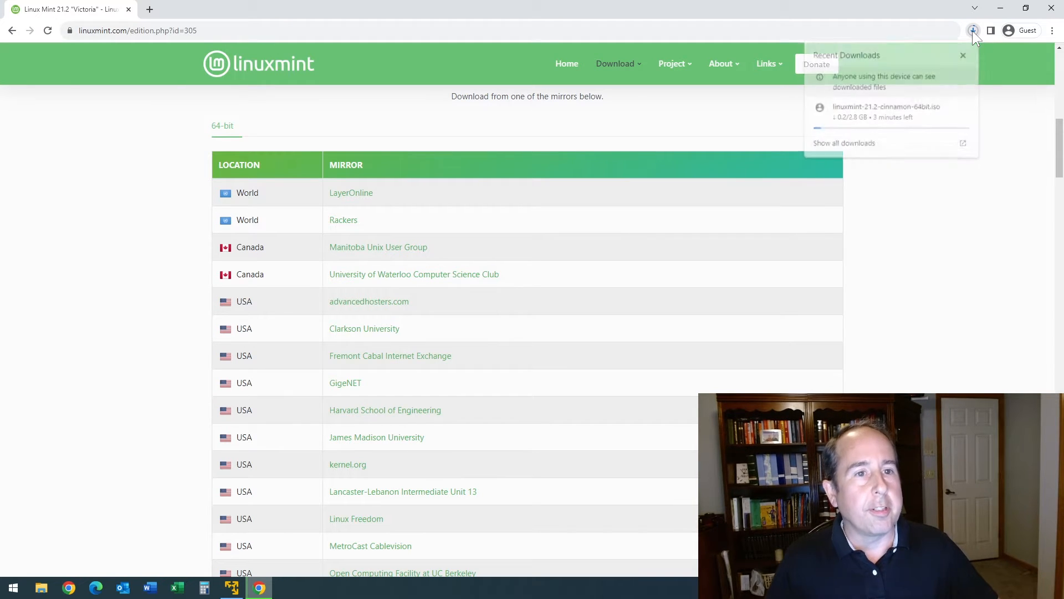
pyautogui.moveTo(908, 118)
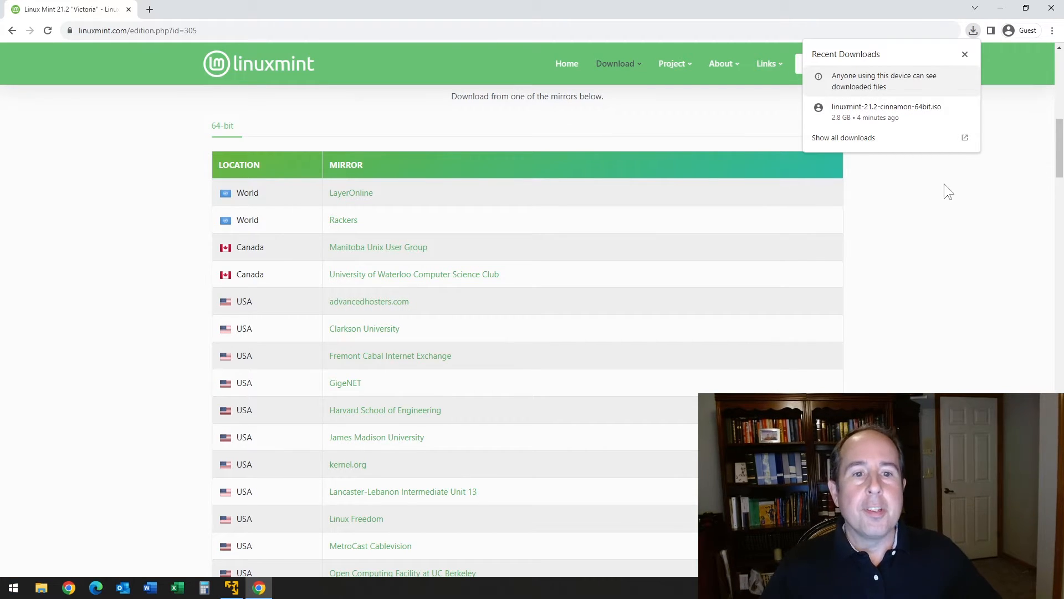
# Open the downloaded Linux Mint ISO's folder from Chrome's downloads list
pyautogui.click(859, 140)
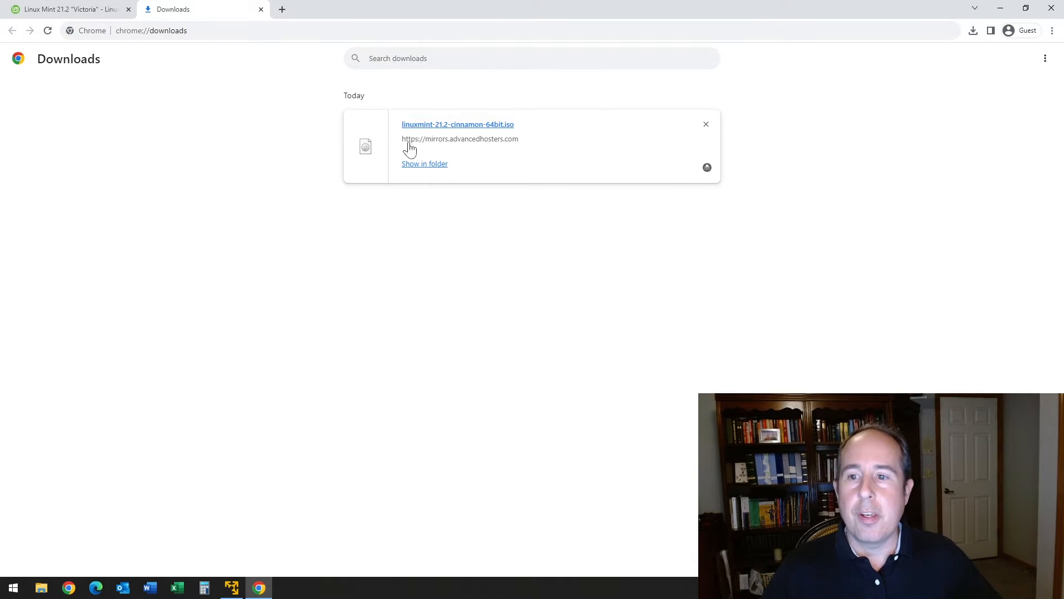
pyautogui.click(424, 163)
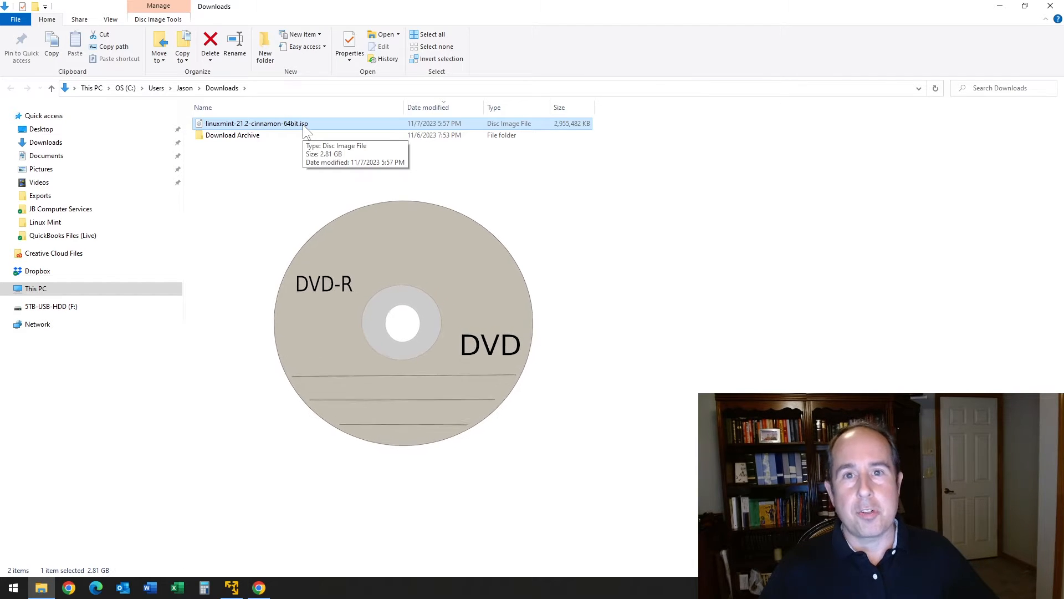
# Open the Linux Mint ISO with Burn disc image, accepting the security warning
pyautogui.rightClick(269, 124)
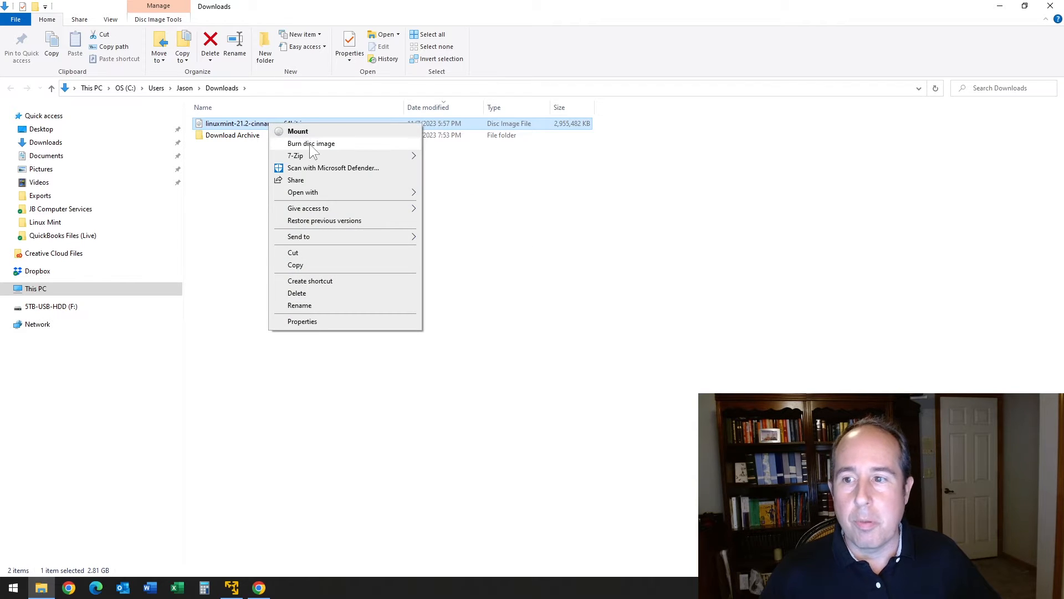
pyautogui.click(311, 145)
pyautogui.click(568, 305)
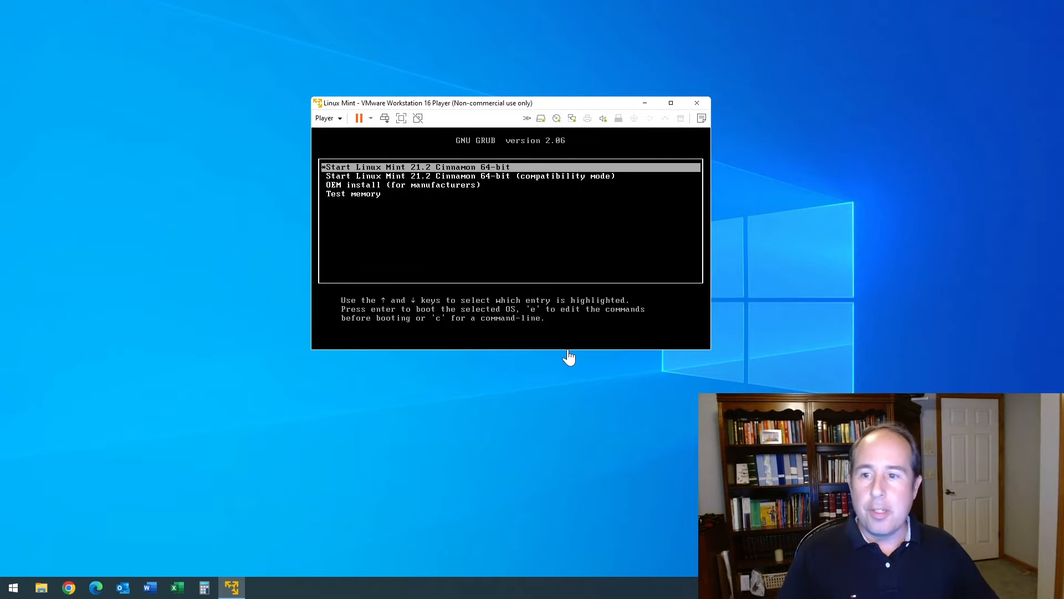
# Boot the VM's normal Linux Mint 21.2 Cinnamon 64-bit entry from the GRUB menu
pyautogui.click(399, 180)
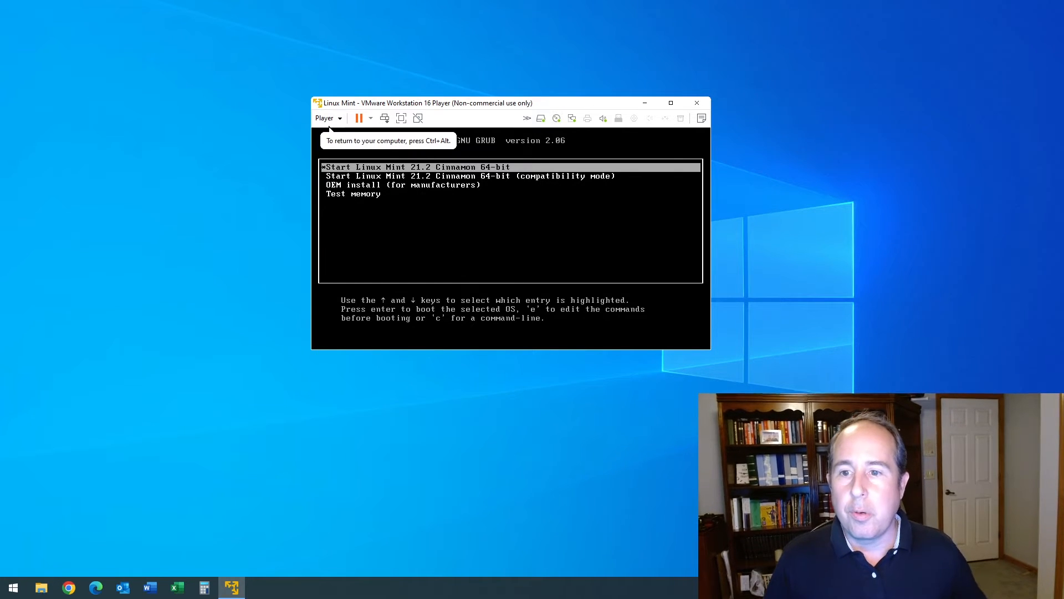
pyautogui.press('Down')
pyautogui.press('Up')
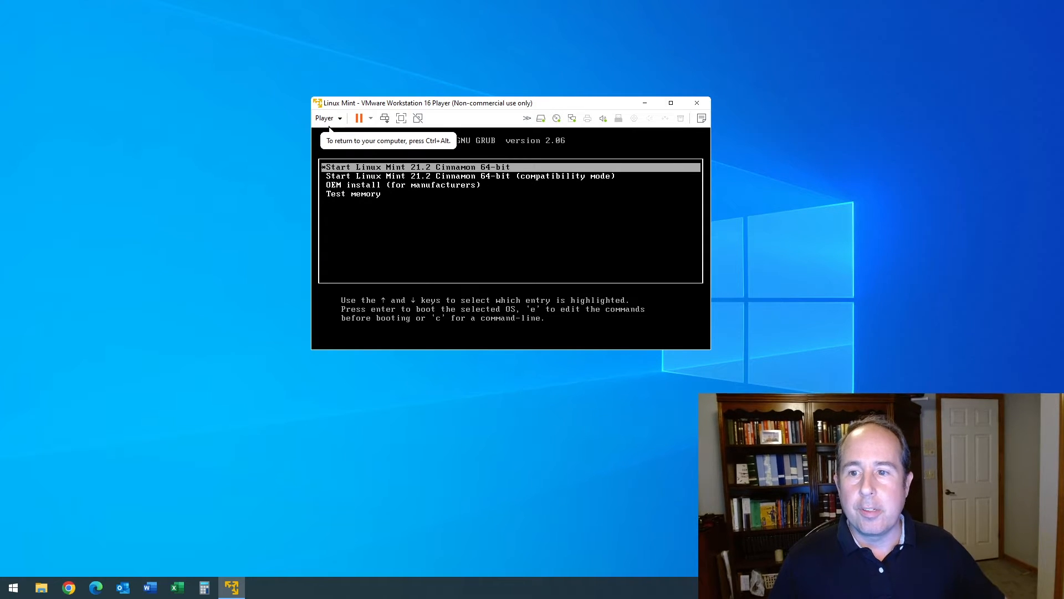
pyautogui.hotkey('ctrl', 'alt')
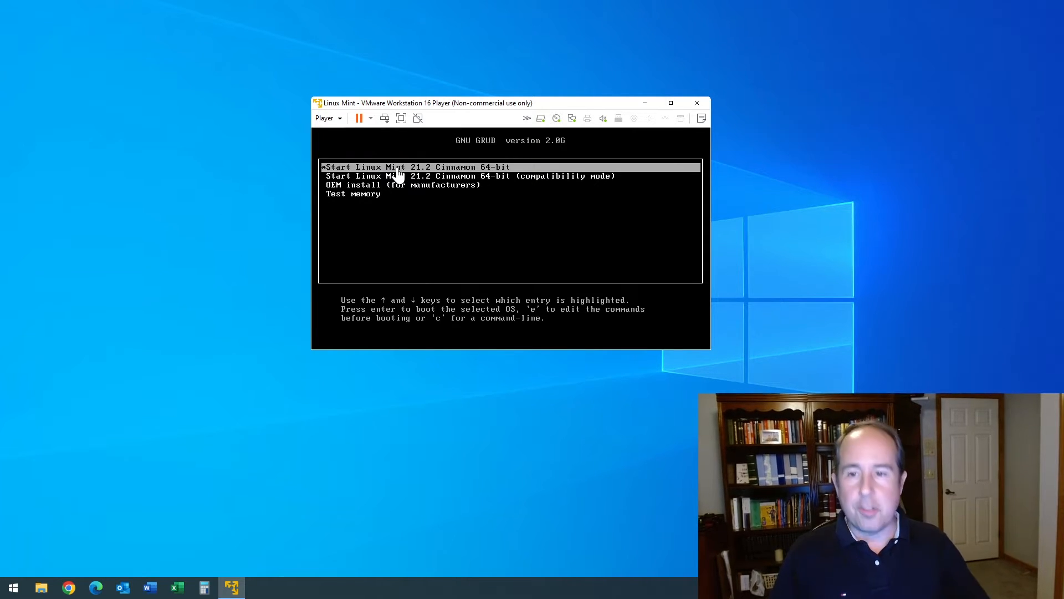
pyautogui.click(398, 174)
pyautogui.press('Return')
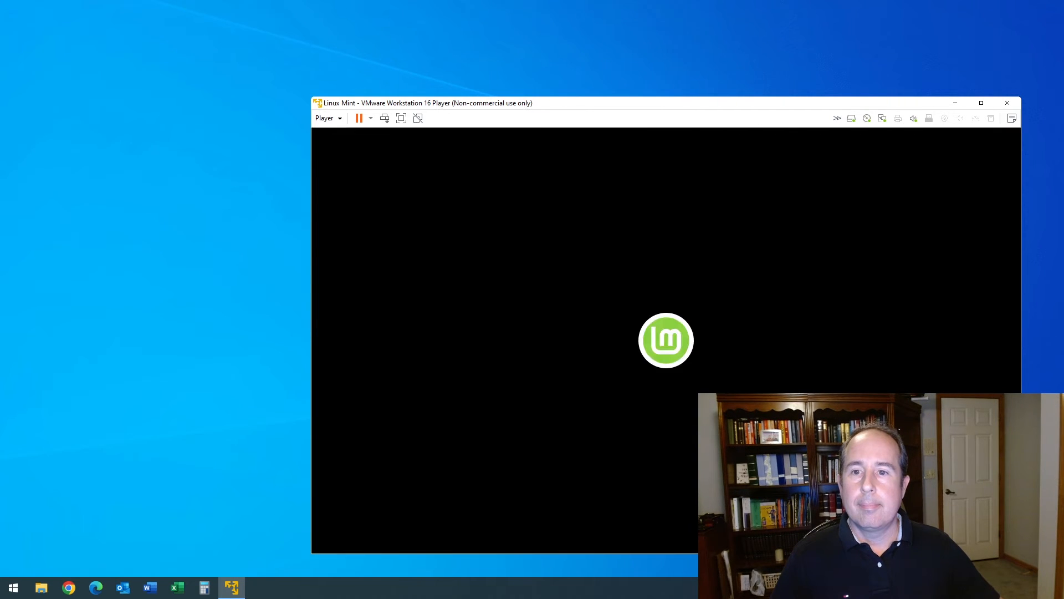
# Maximize the VMware Player window and switch the VM to full screen
pyautogui.doubleClick(425, 100)
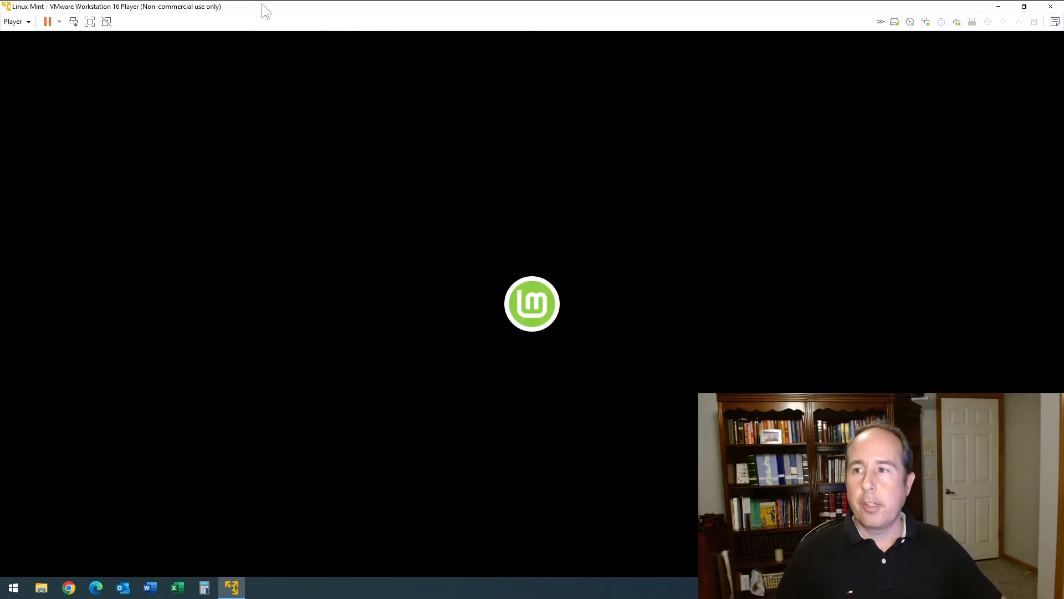
pyautogui.click(89, 21)
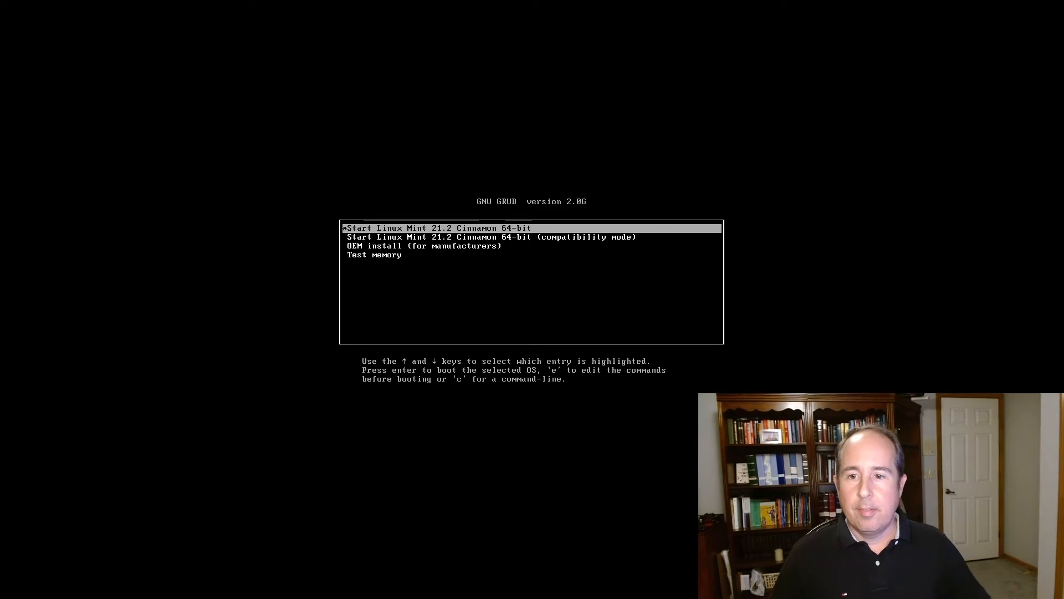
pyautogui.press('Return')
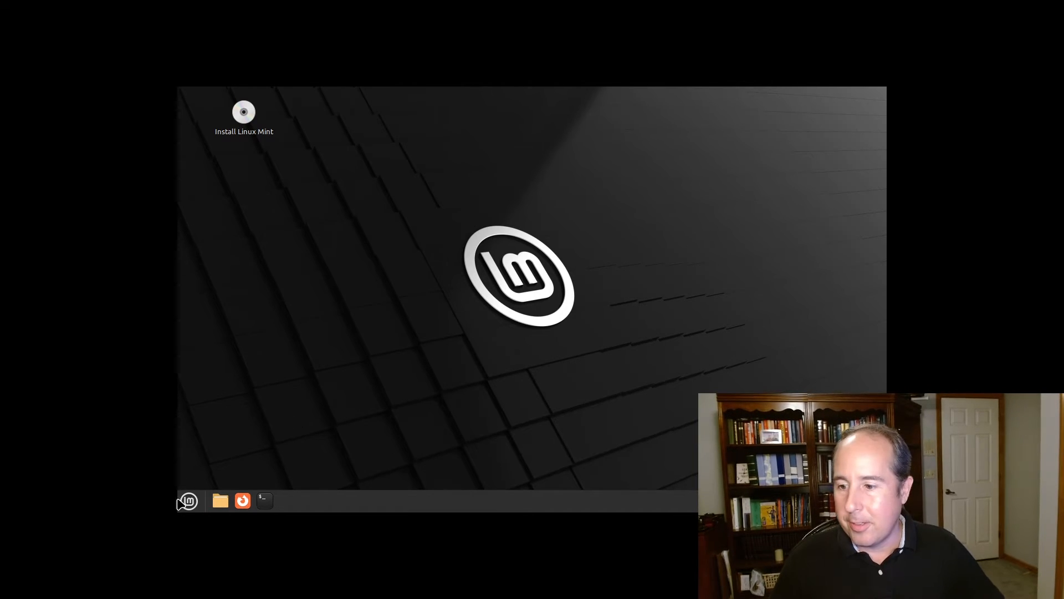
# Dismiss the applications menu and launch Install Linux Mint from the desktop icon
pyautogui.click(188, 503)
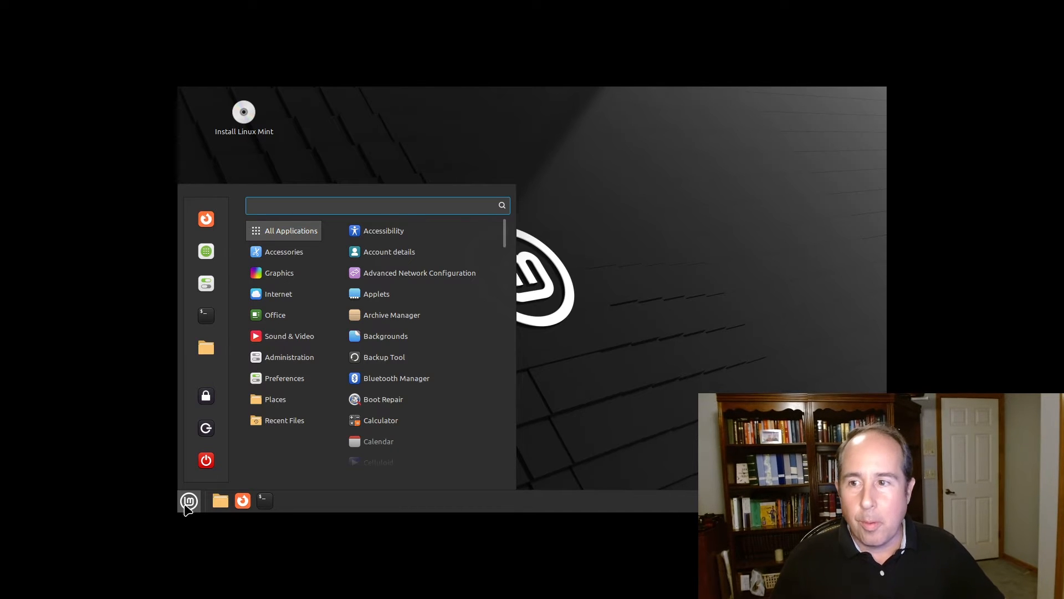
pyautogui.click(376, 164)
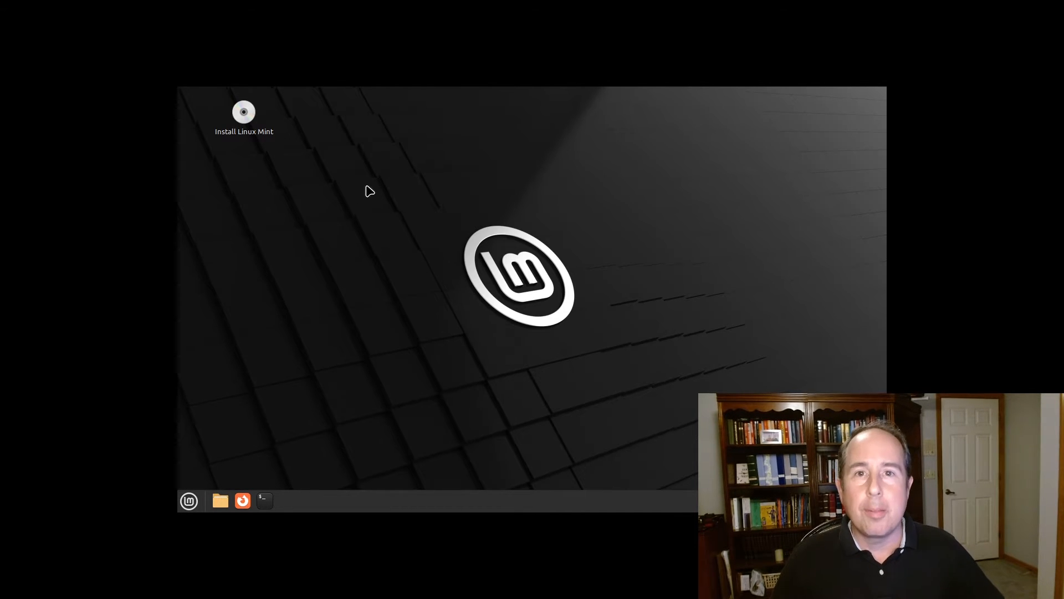
pyautogui.doubleClick(244, 113)
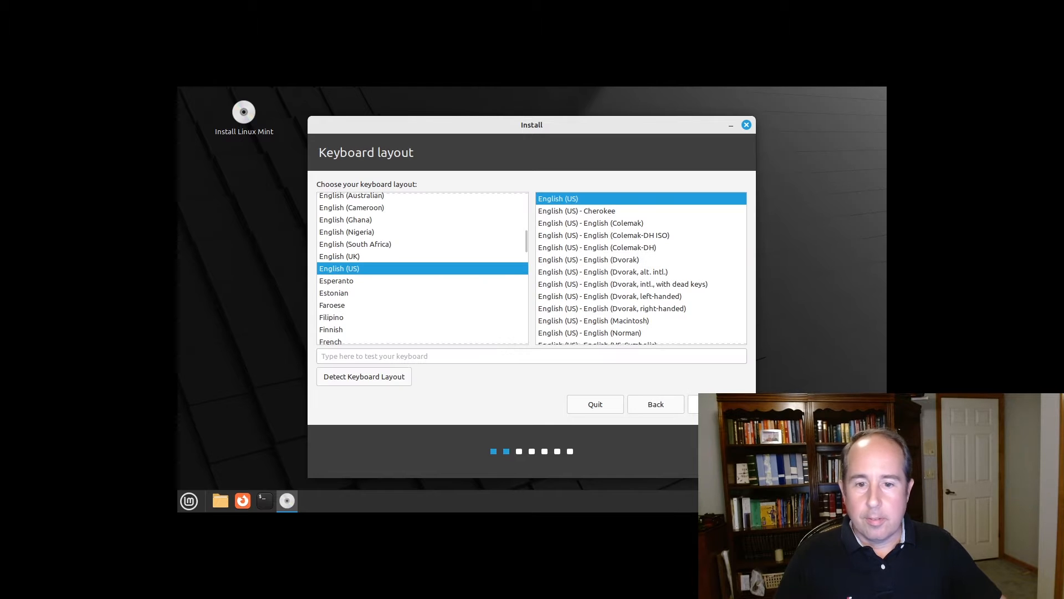
# Keep English (US), include multimedia codecs, and confirm installing with the whole disk erased
pyautogui.click(716, 404)
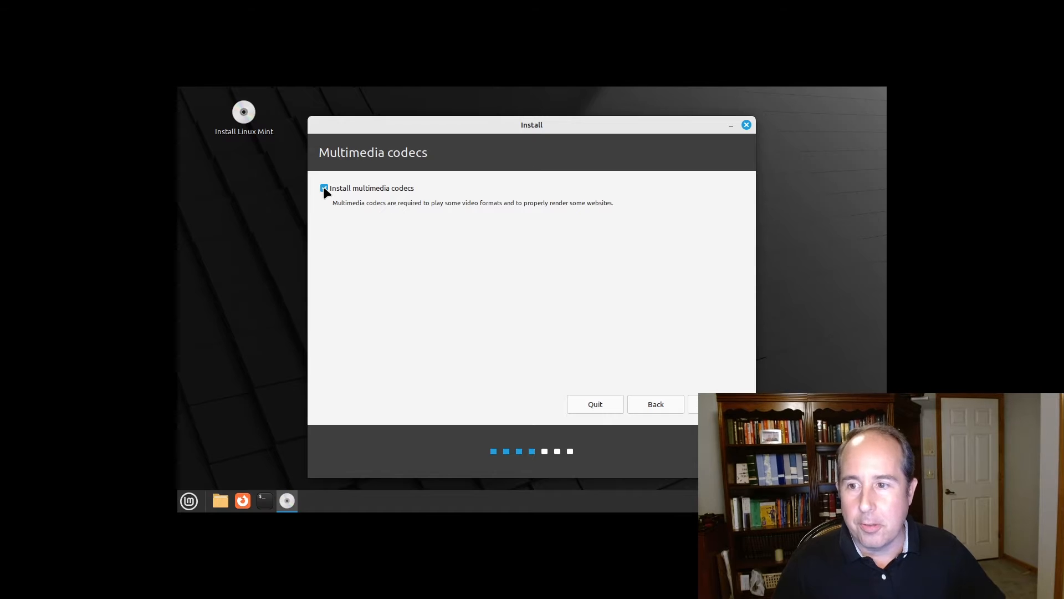
pyautogui.click(715, 404)
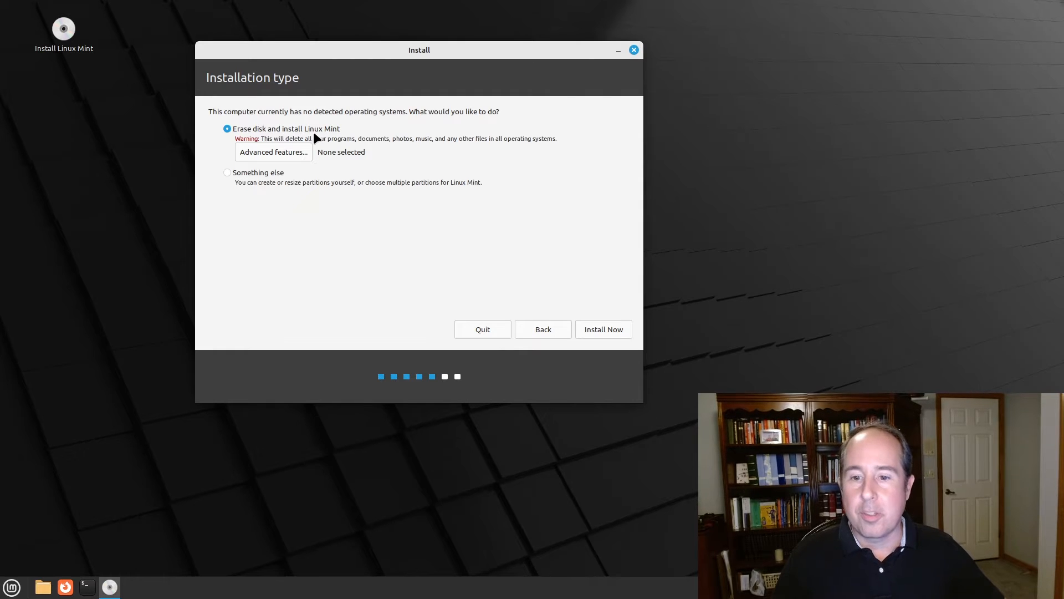
pyautogui.click(606, 328)
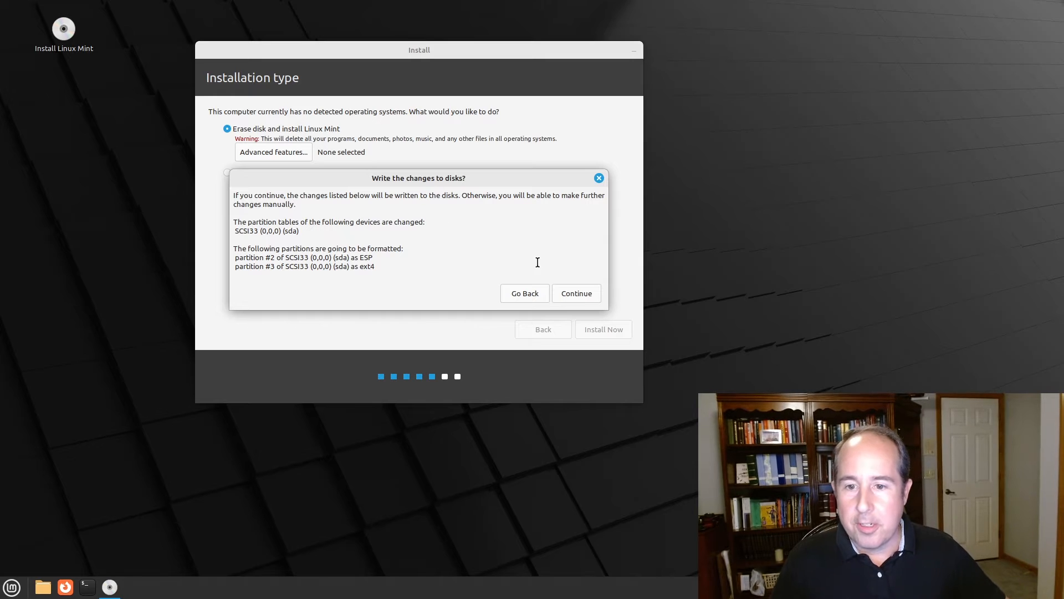
pyautogui.click(580, 292)
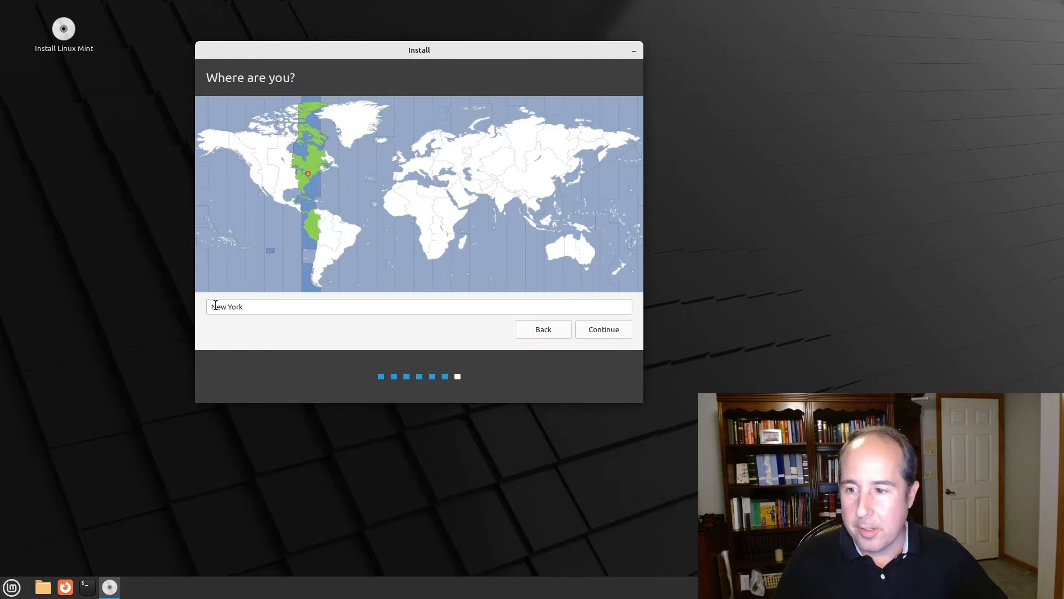
# Accept New York as the location and enter the user's name and a custom computer name
pyautogui.click(603, 331)
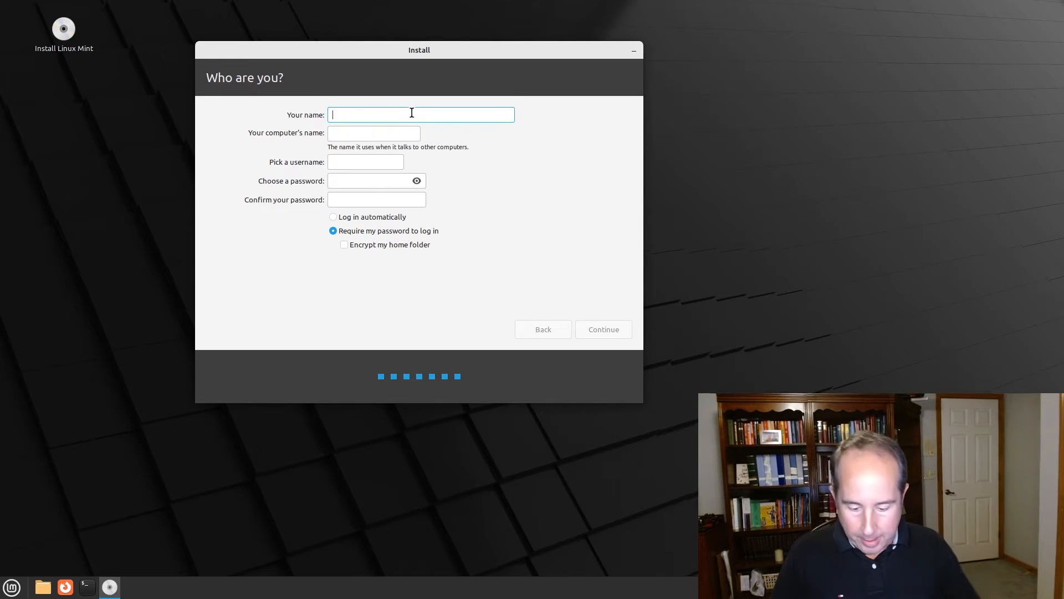
pyautogui.write('Jason')
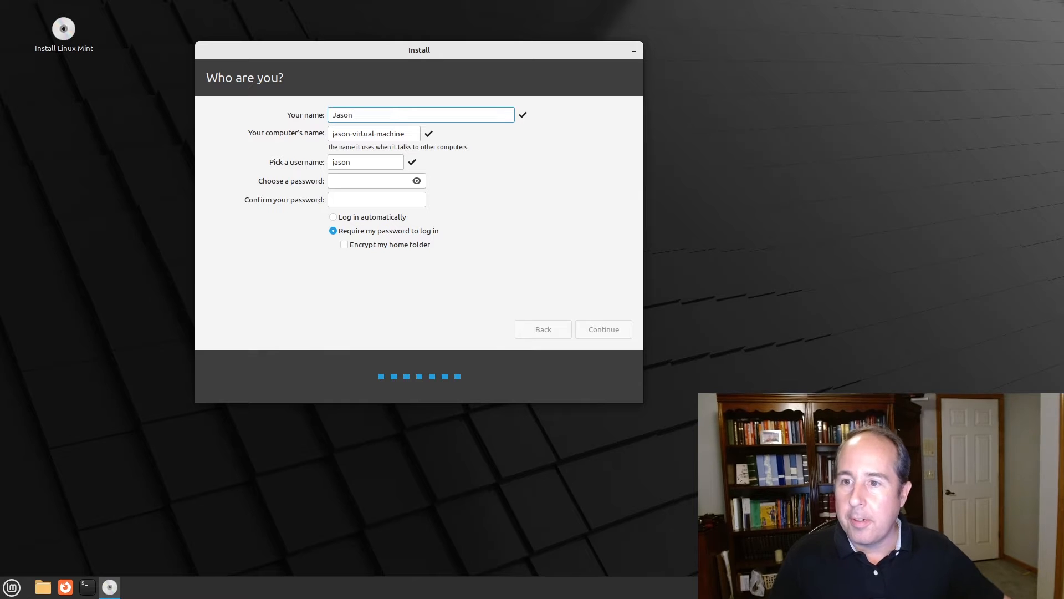
pyautogui.press('Tab')
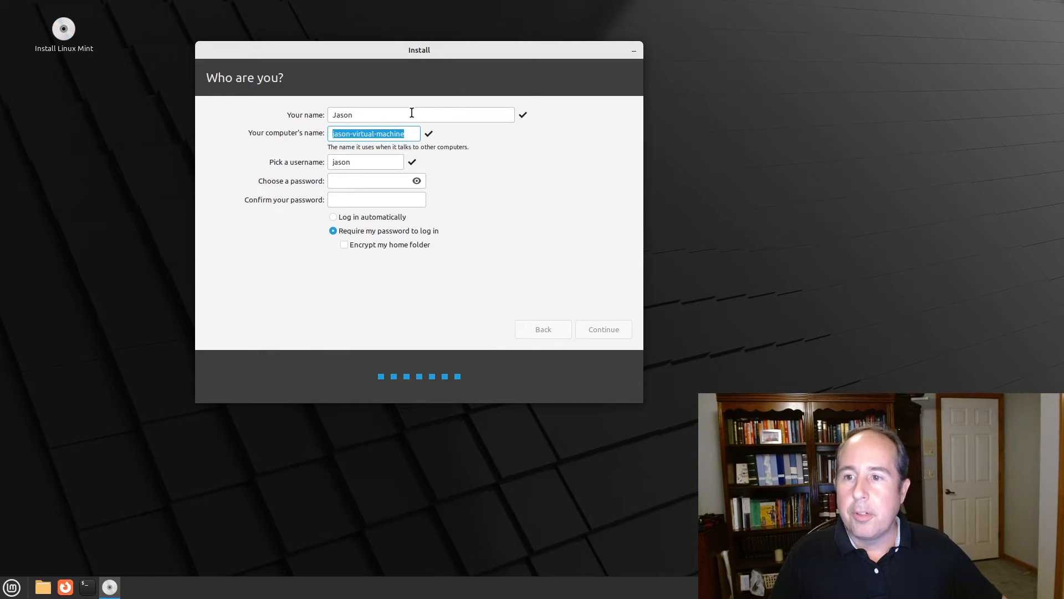
pyautogui.write('Jason-')
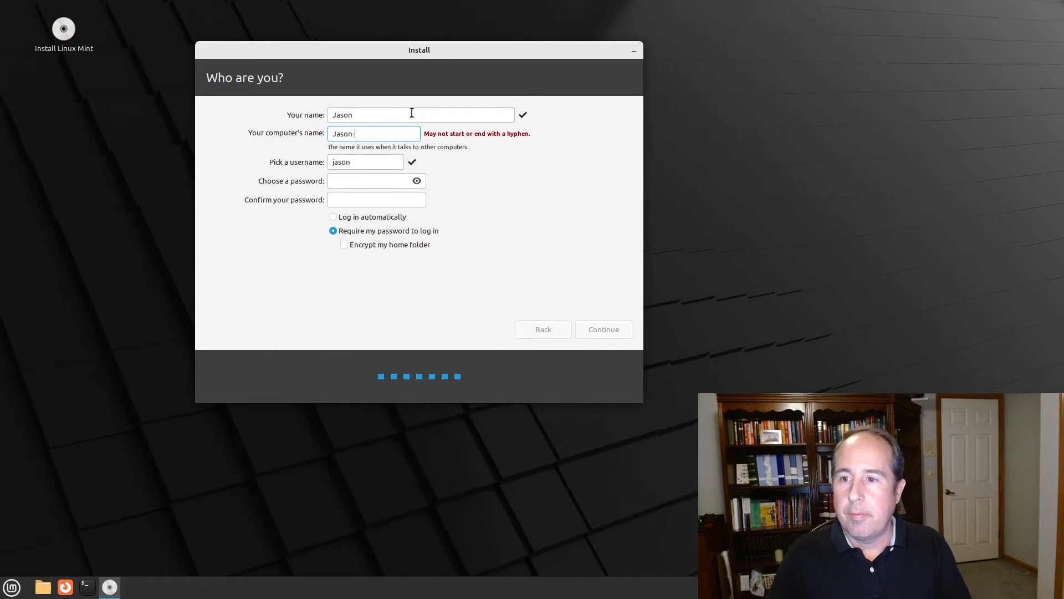
pyautogui.write('Linux')
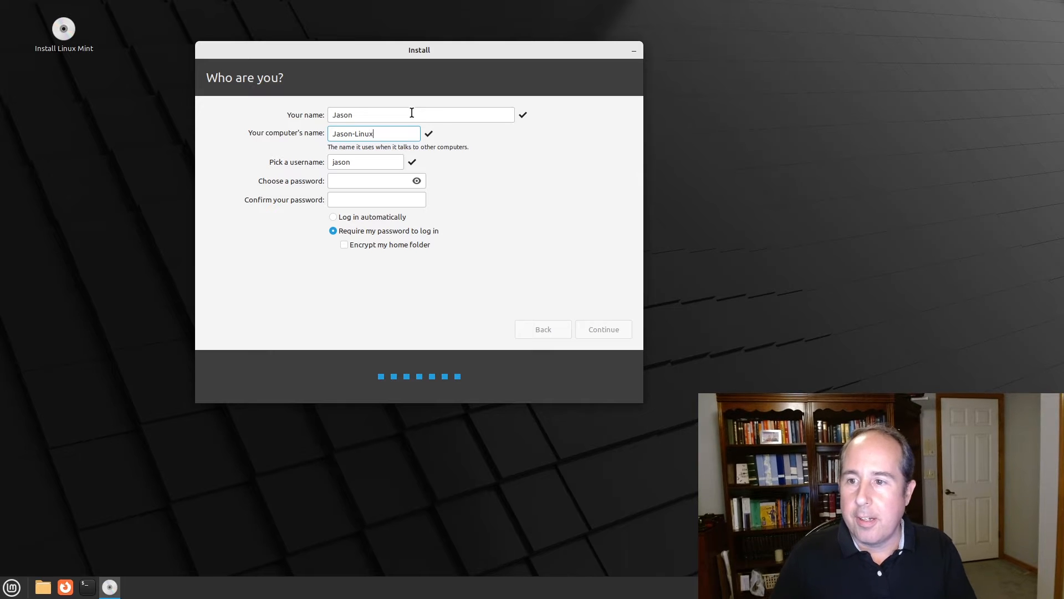
# Enter and confirm the account password, then begin the installation
pyautogui.press('Tab')
pyautogui.press('Tab')
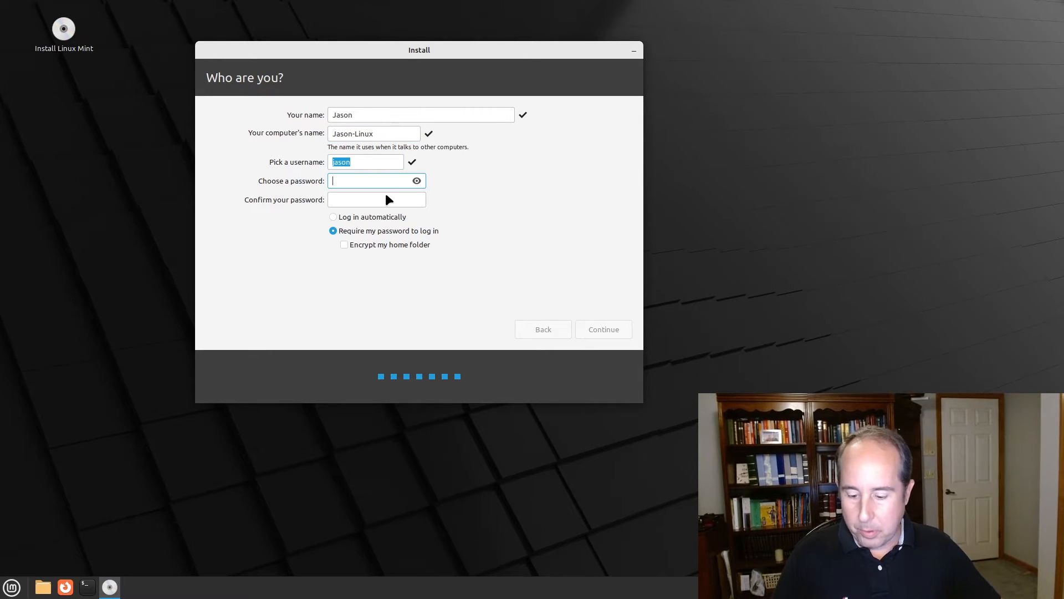
pyautogui.write('1234')
pyautogui.press('Tab')
pyautogui.write('1234')
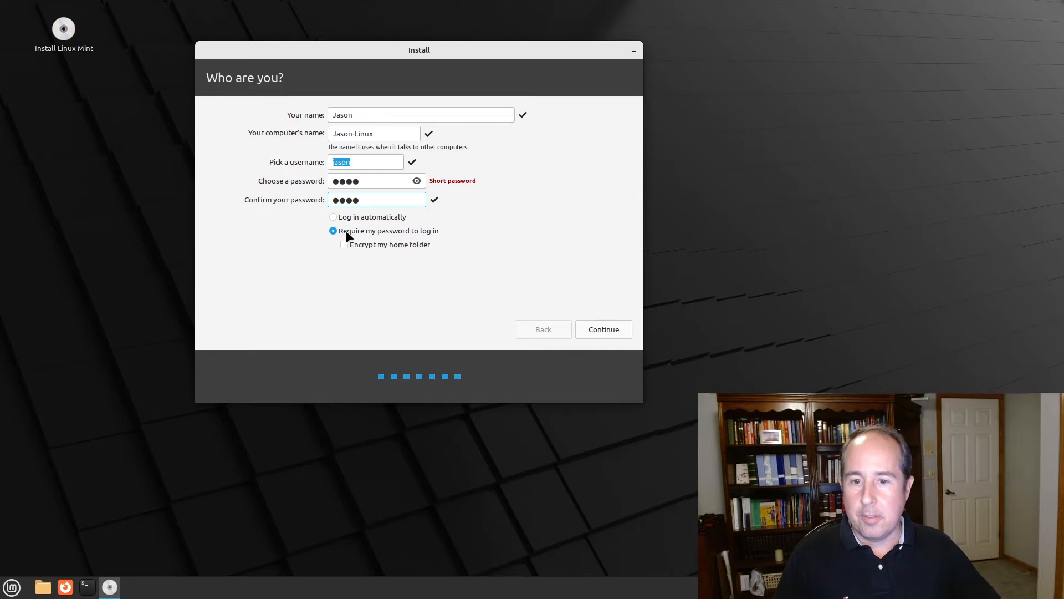
pyautogui.click(603, 330)
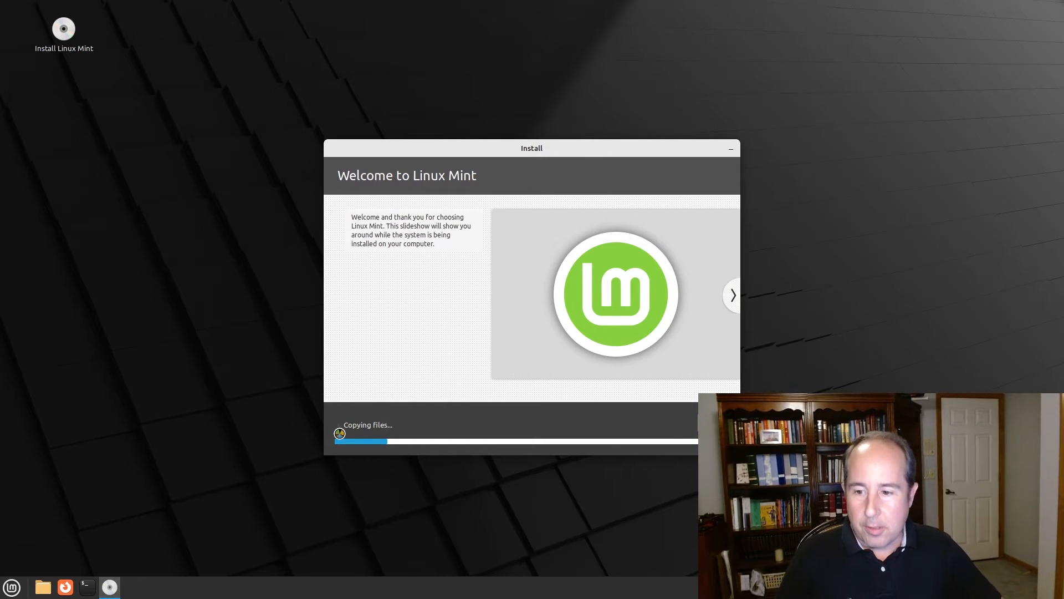
# Toggle the Copying files log view while the installation runs to the Installation Complete notice
pyautogui.click(339, 425)
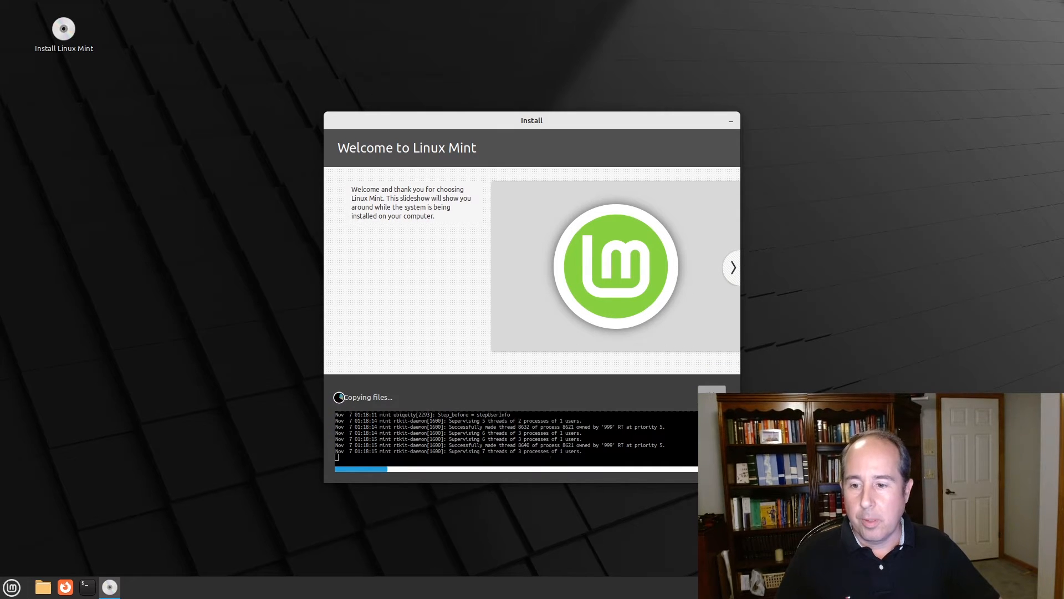
pyautogui.click(339, 397)
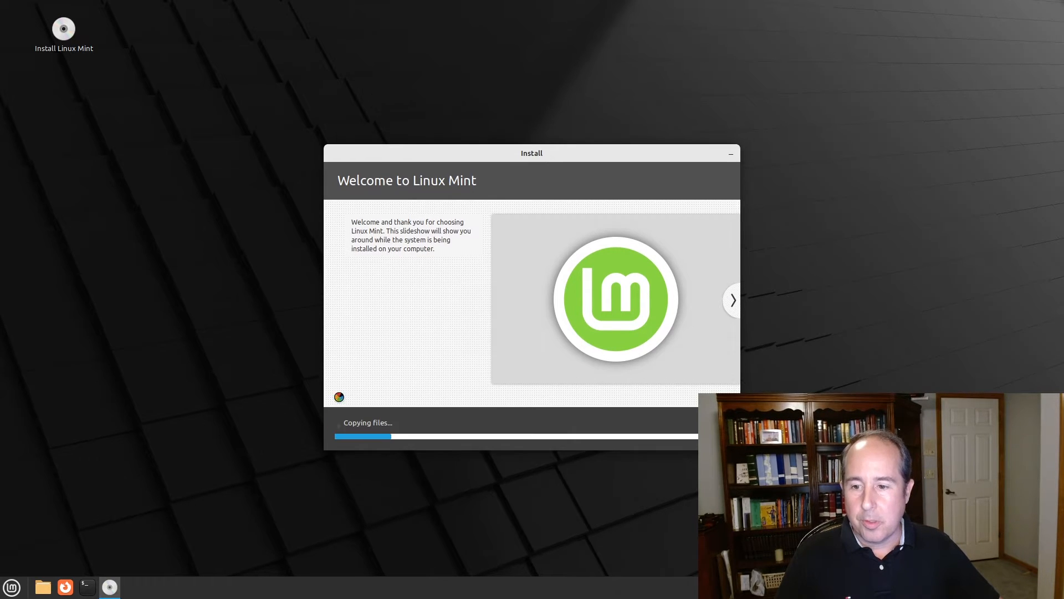
pyautogui.click(338, 425)
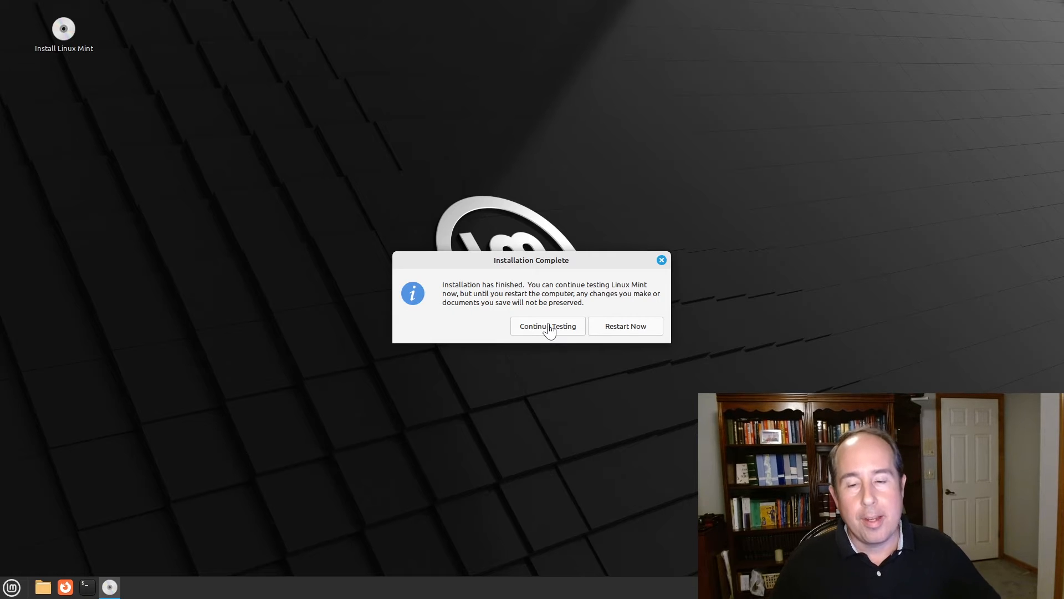
# Choose Restart Now and confirm the installation medium is removed to reboot
pyautogui.click(626, 327)
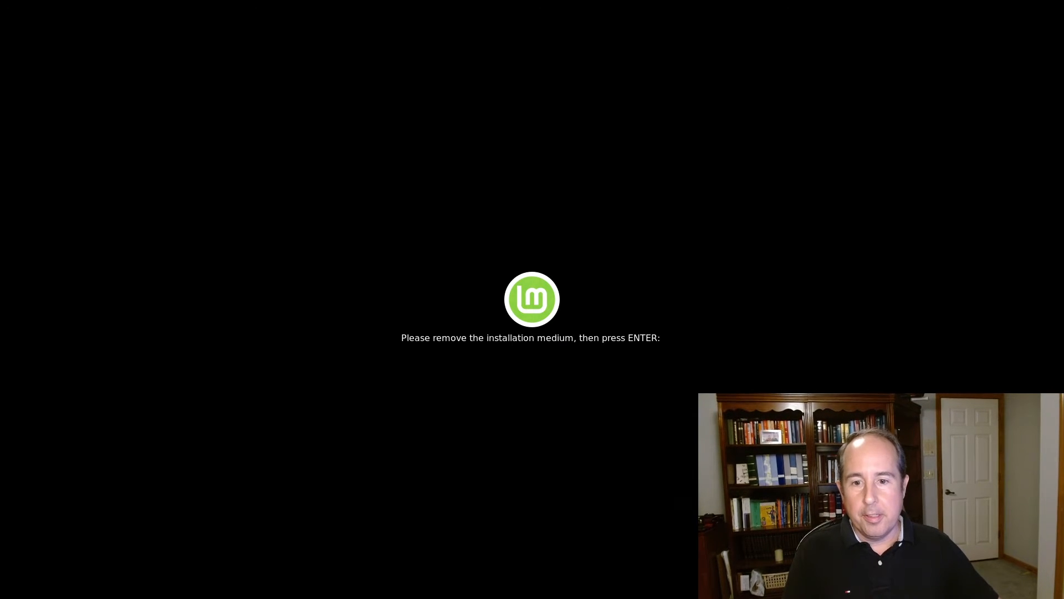
pyautogui.press('Return')
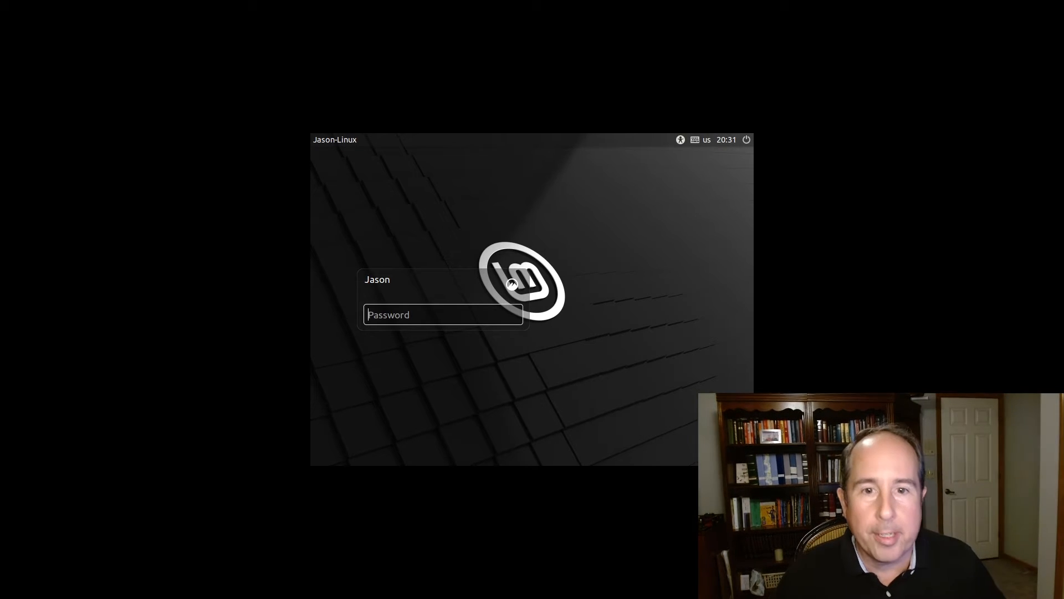
# Exit full screen, re-maximize the VMware Player window, then switch the virtual machine to Full Screen
pyautogui.hotkey('ctrl', 'alt', 'Return')
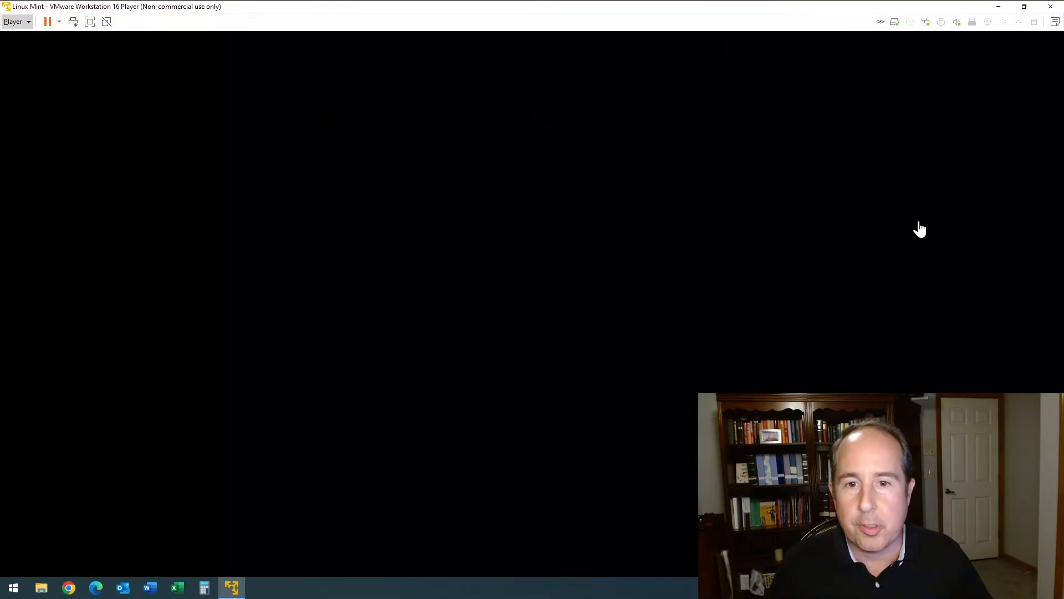
pyautogui.moveTo(382, 10); pyautogui.dragTo(433, 7)
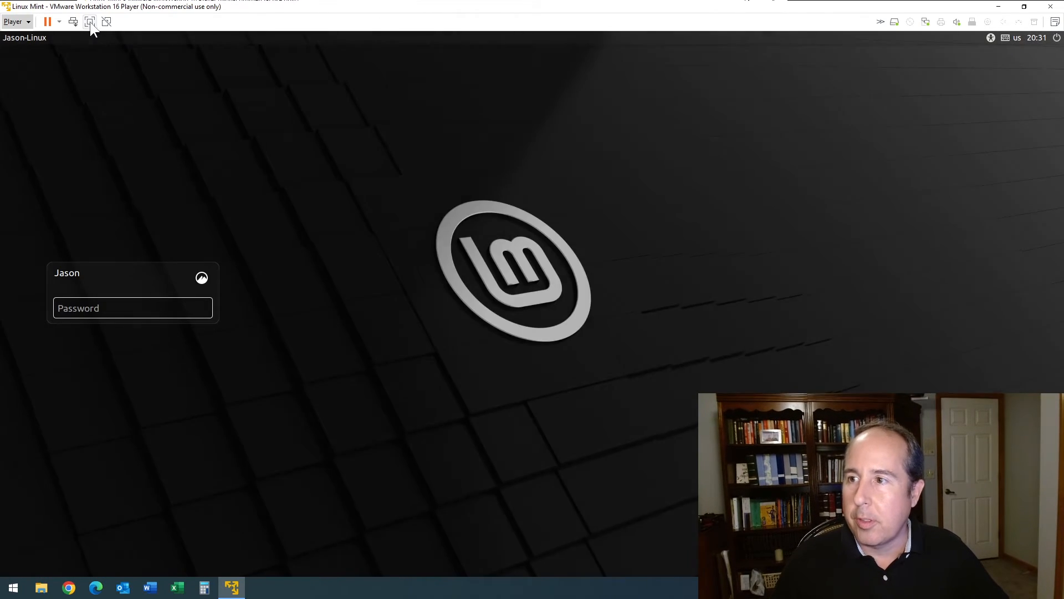
pyautogui.click(91, 25)
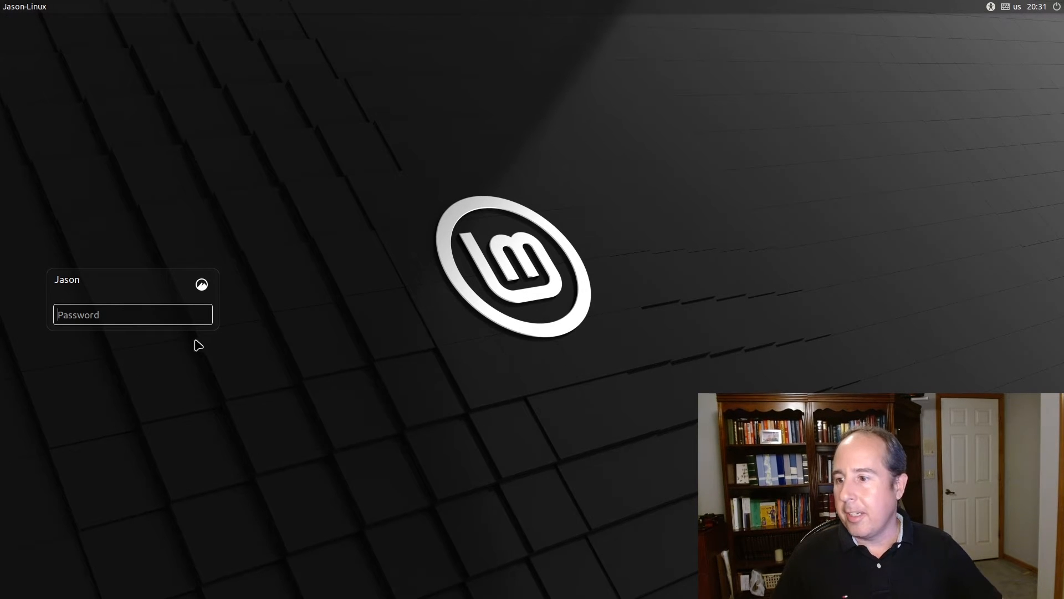
# Log in to Linux Mint with the account password
pyautogui.click(113, 314)
pyautogui.write('••••')
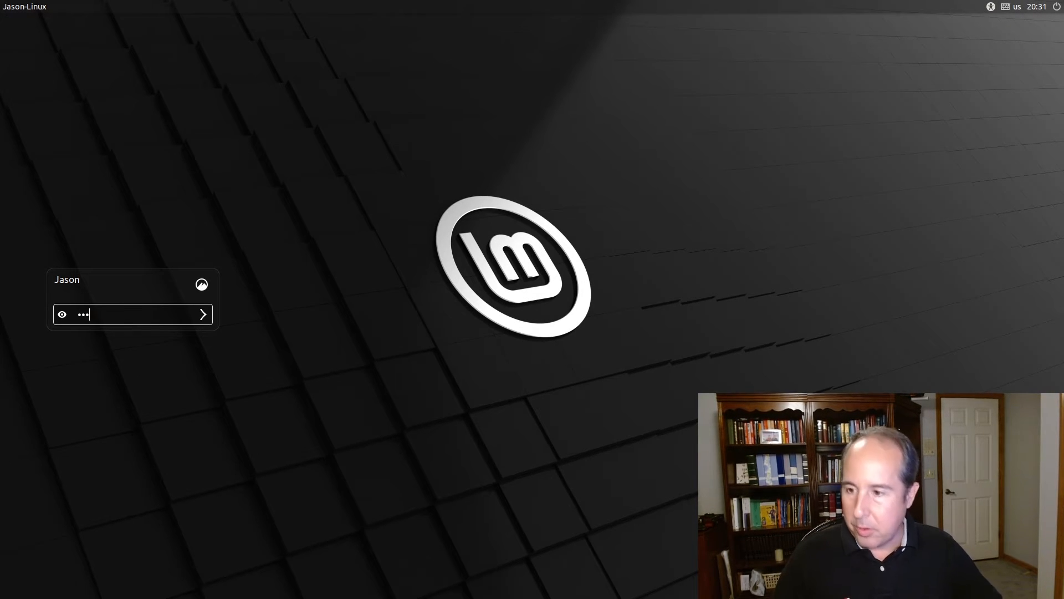
pyautogui.press('Return')
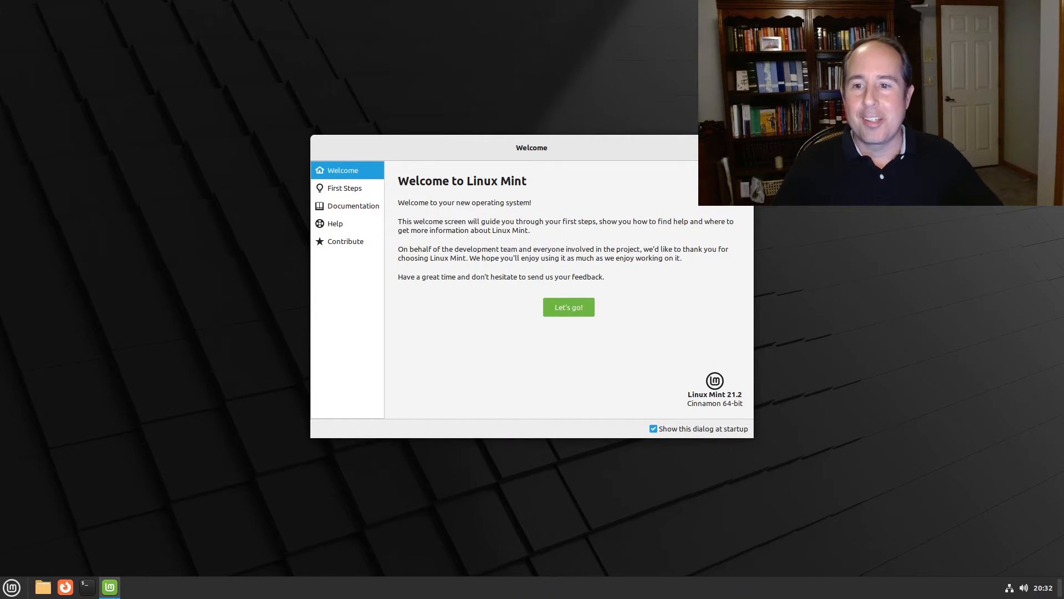
# Browse the Welcome Screen's First Steps, Documentation and Help sections
pyautogui.click(339, 188)
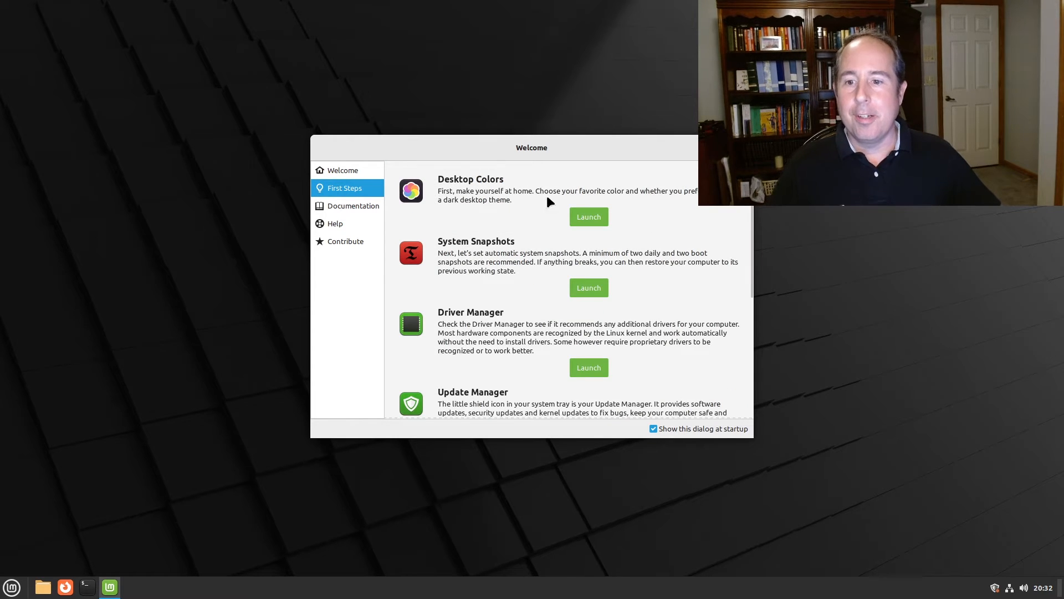
pyautogui.click(332, 205)
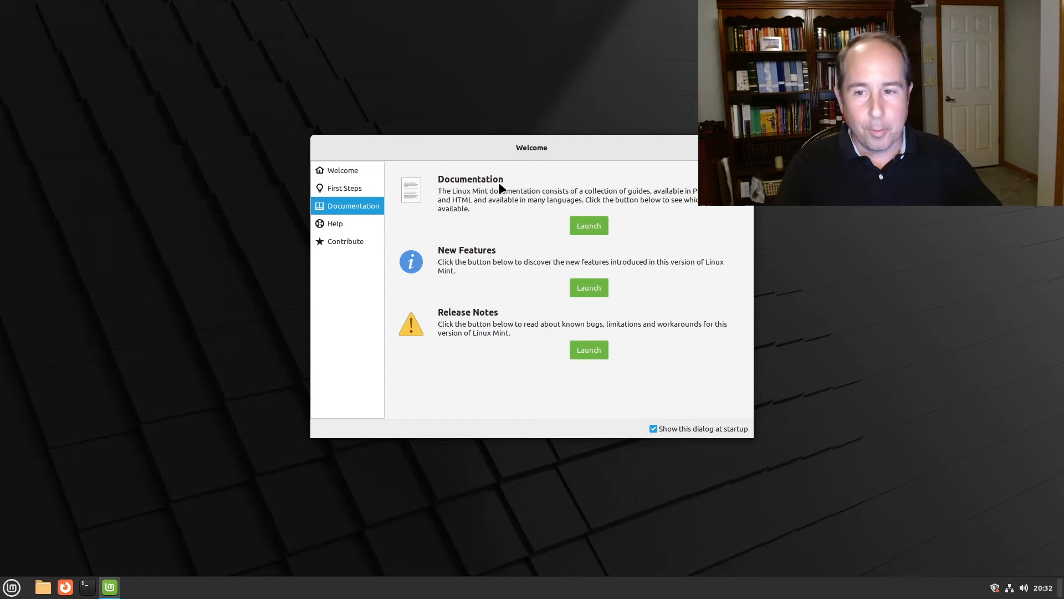
pyautogui.click(329, 224)
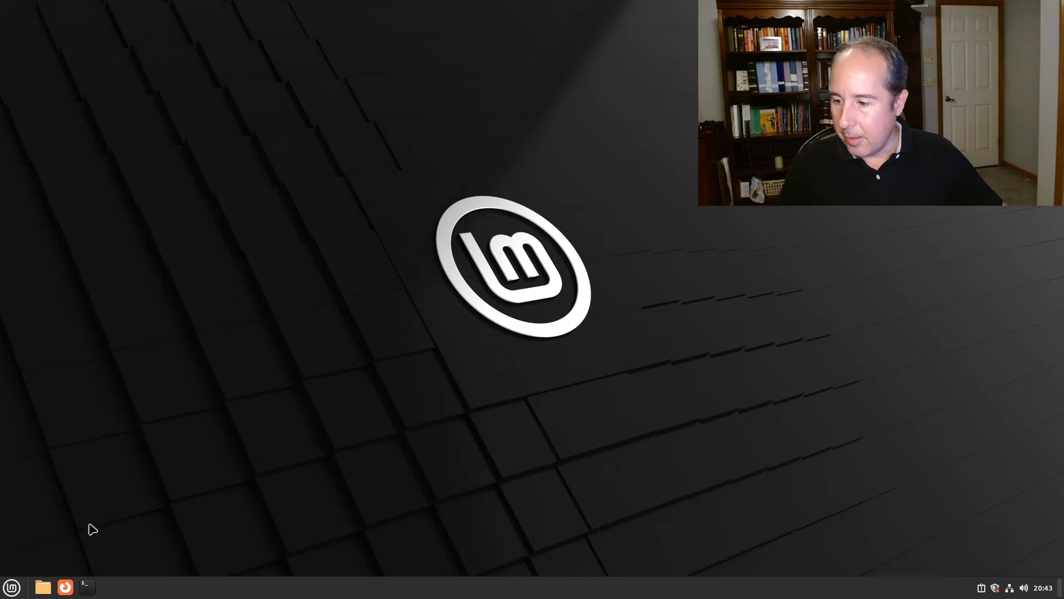
# Open the Nemo file manager on the home folder from the panel's Files icon
pyautogui.click(10, 591)
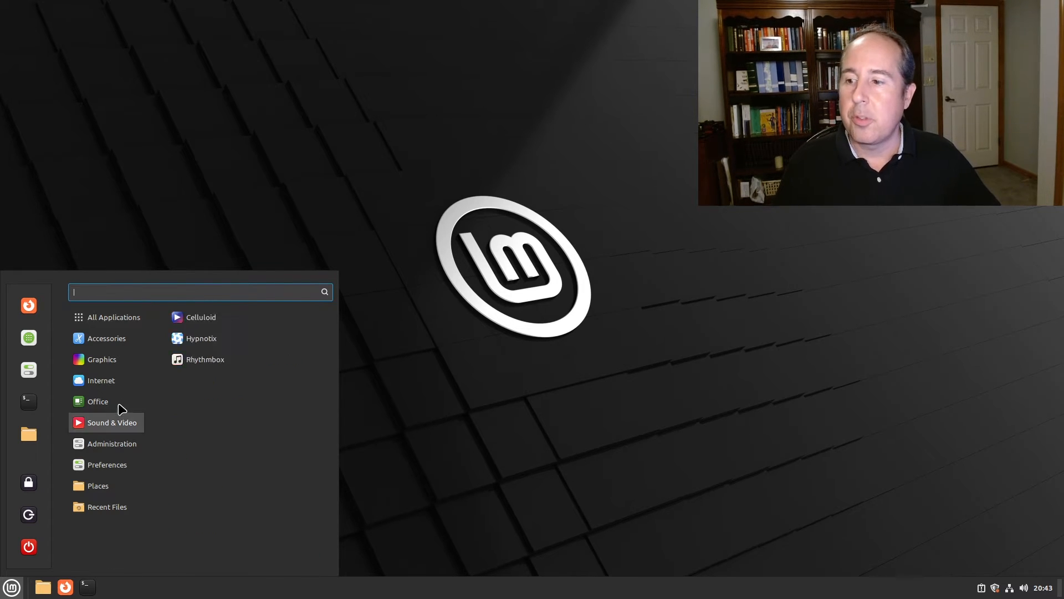
pyautogui.moveTo(128, 341)
pyautogui.click(239, 243)
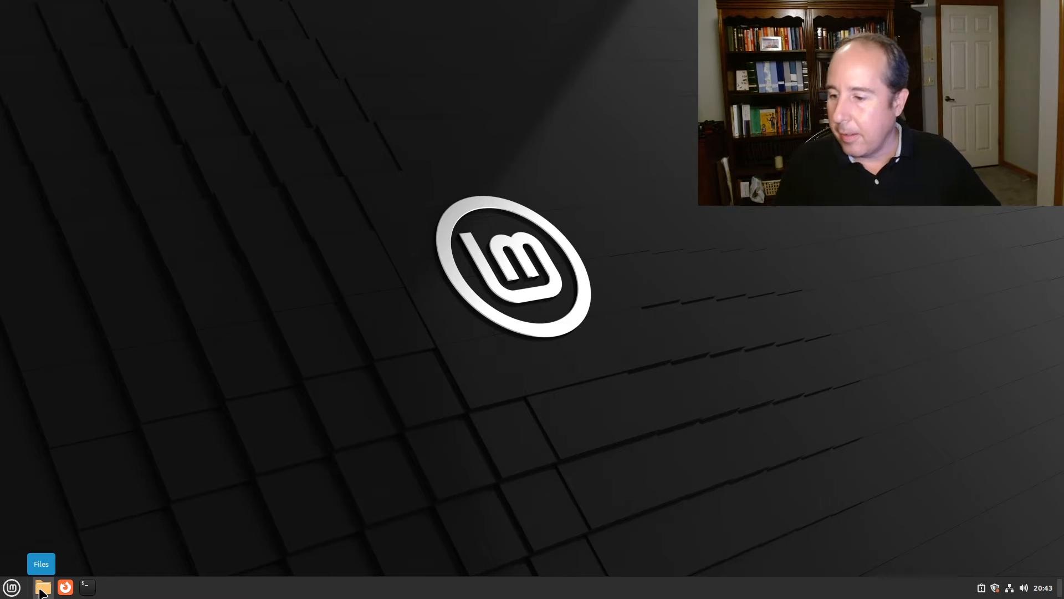
pyautogui.click(42, 587)
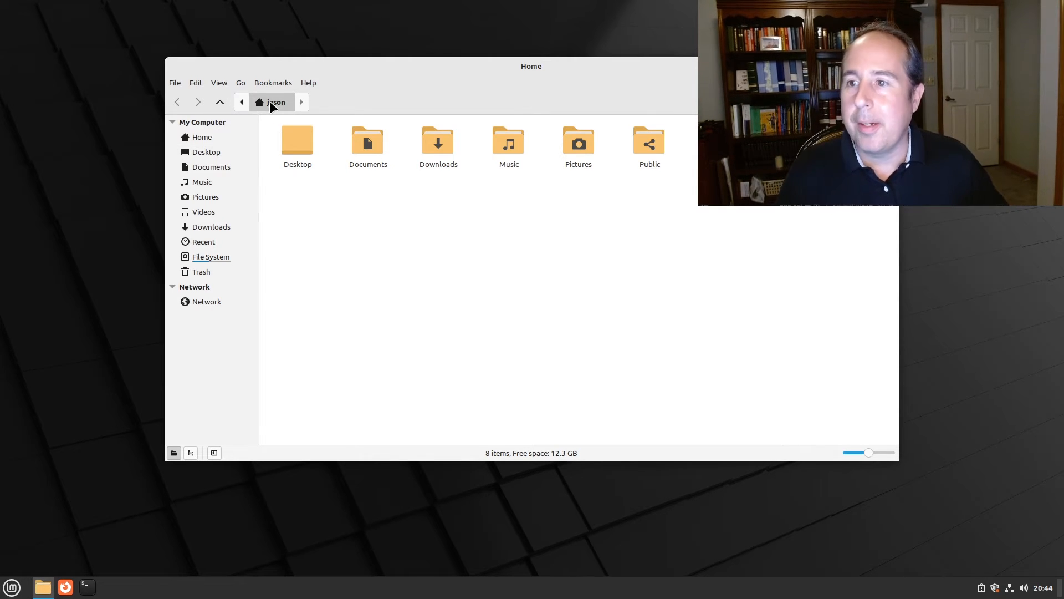
# Use the breadcrumb path bar to navigate up to the /home folder
pyautogui.hotkey('ctrl', 'l')
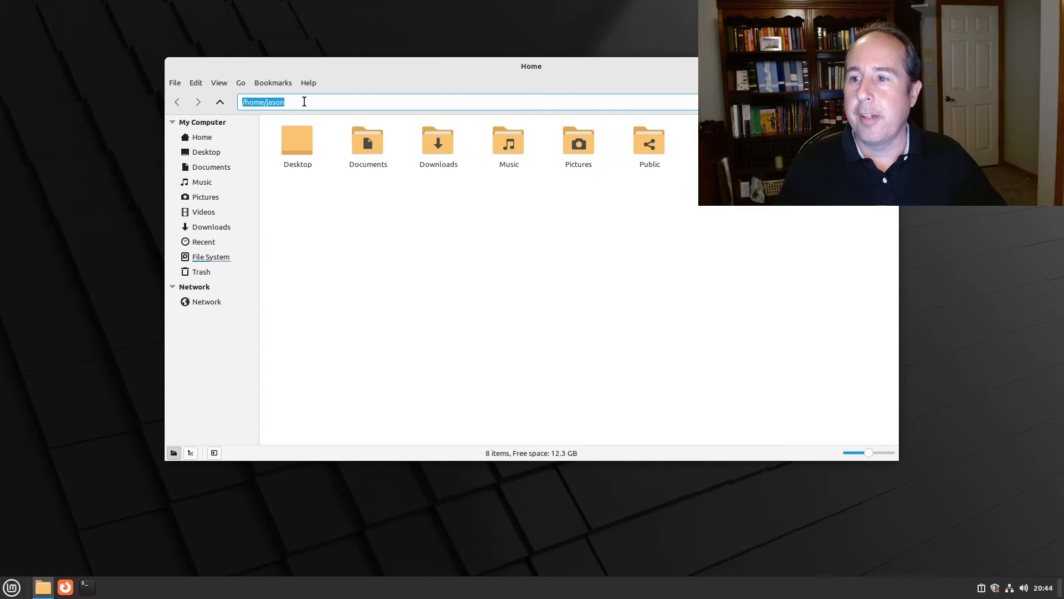
pyautogui.press('Escape')
pyautogui.click(241, 102)
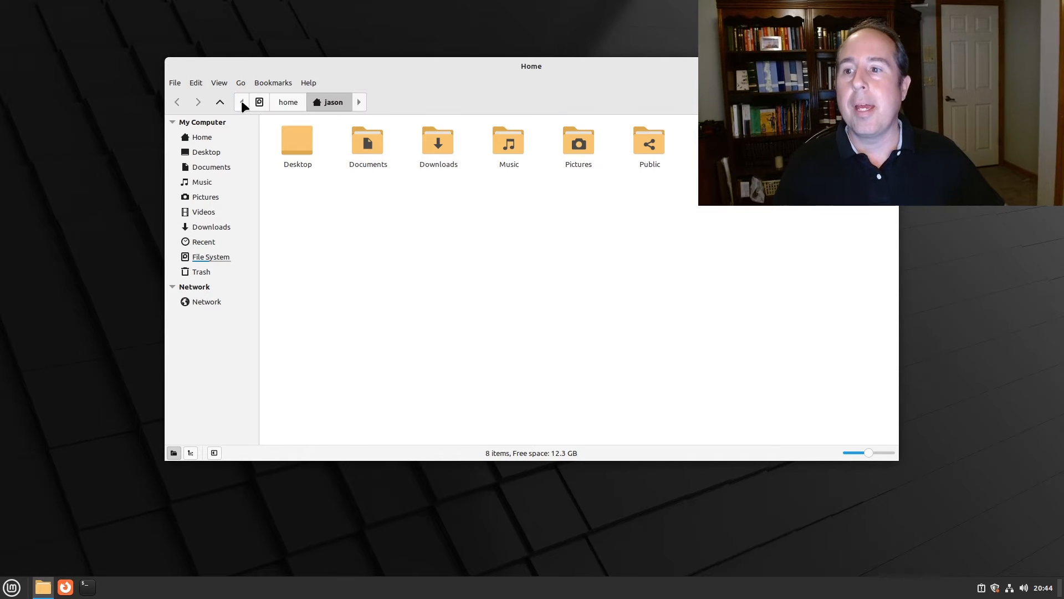
pyautogui.click(287, 102)
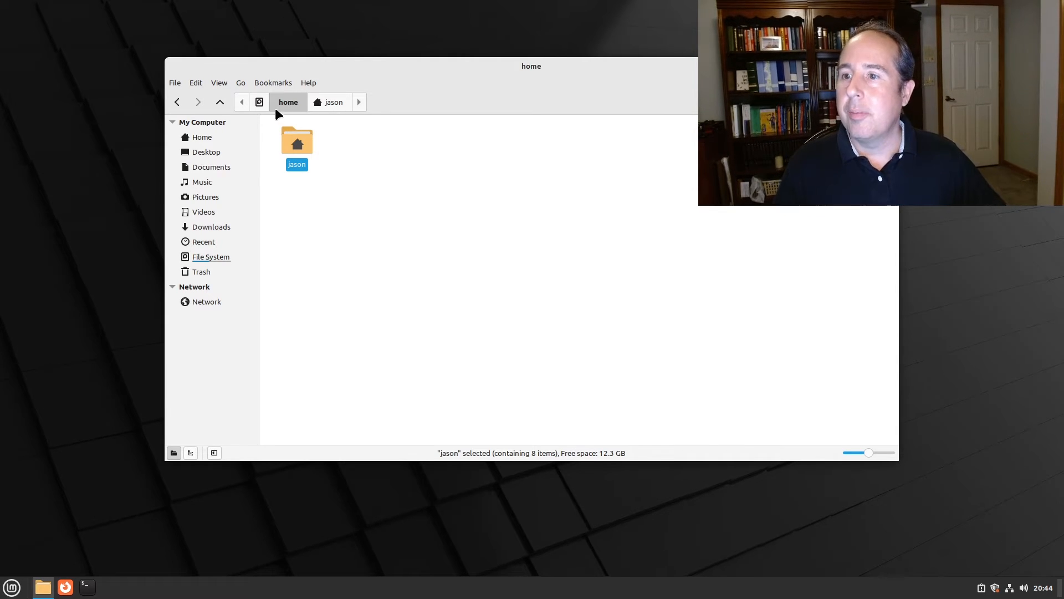
# Go to Computer, open the File System root, then close Nemo
pyautogui.click(240, 82)
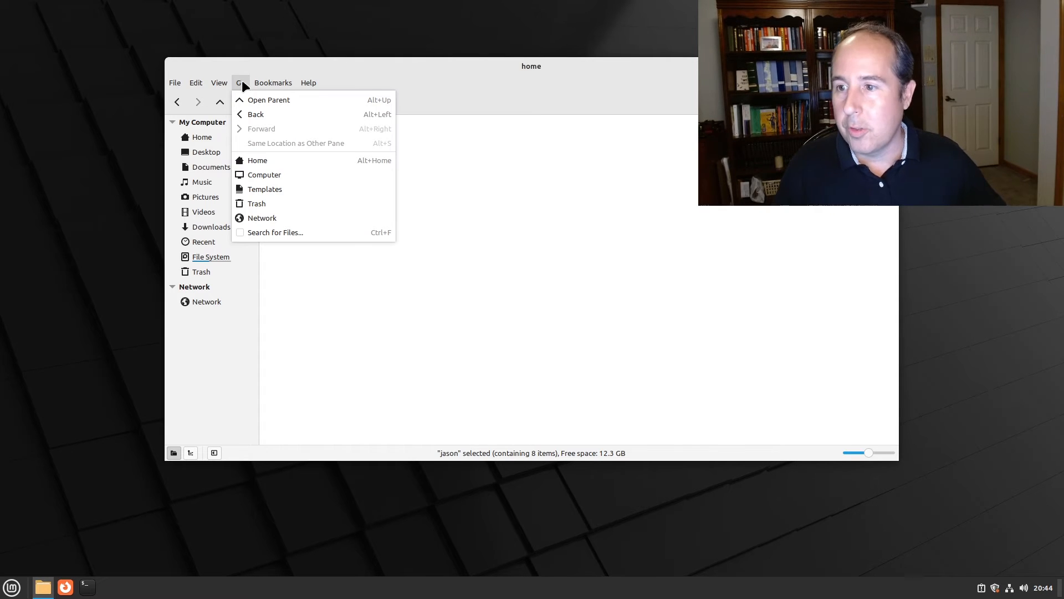
pyautogui.click(253, 173)
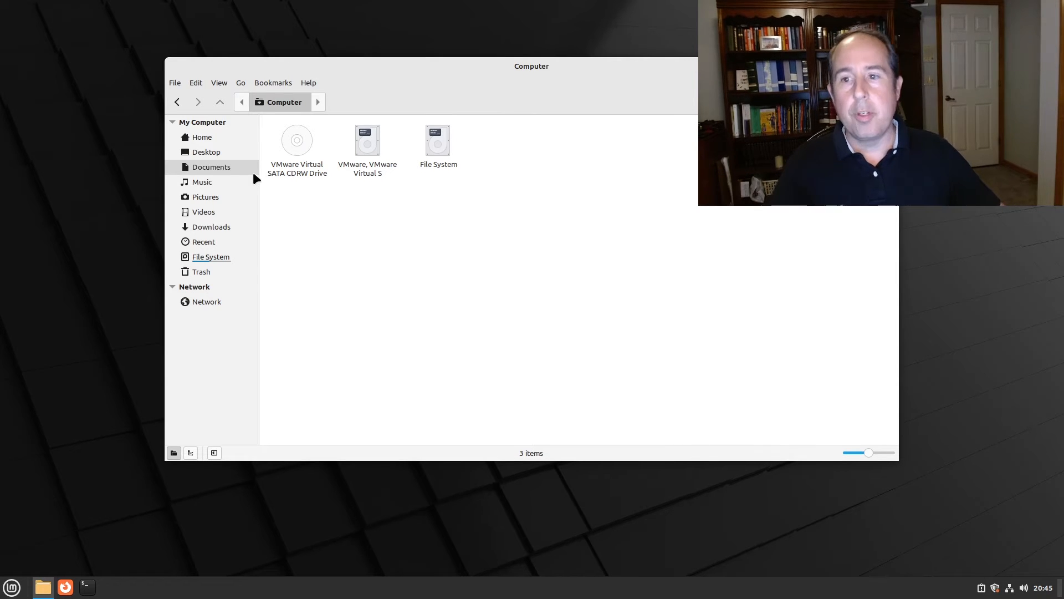
pyautogui.doubleClick(441, 139)
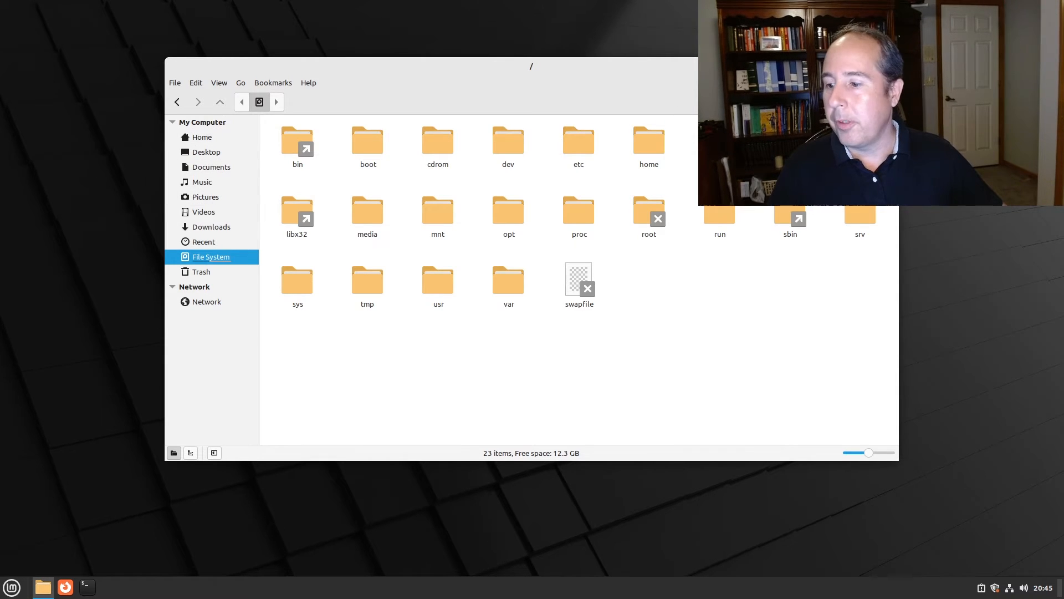
pyautogui.click(888, 66)
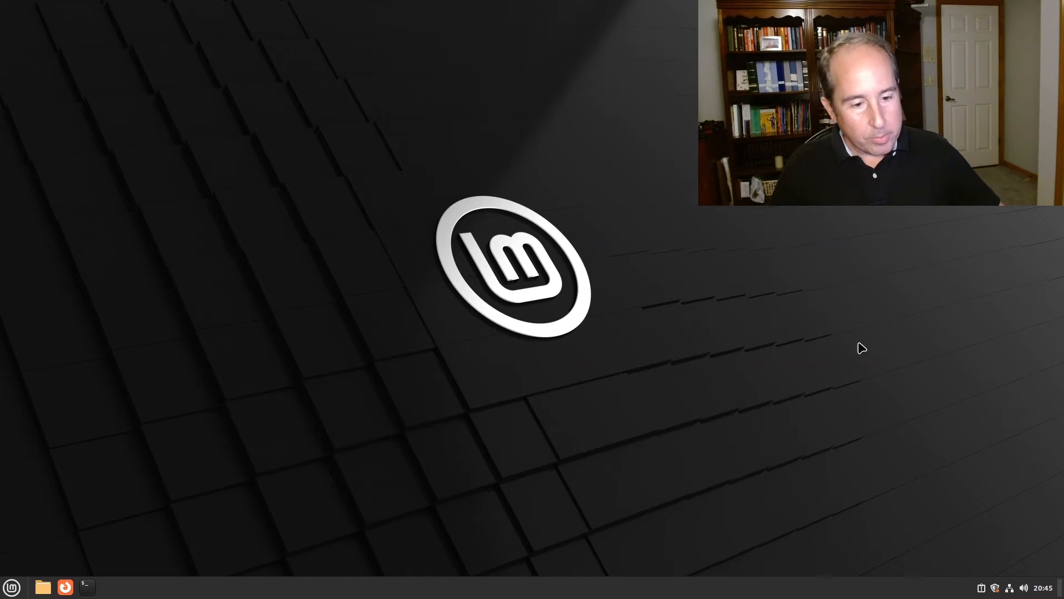
# Launch Firefox and search Google for 'google chrome download'
pyautogui.click(71, 583)
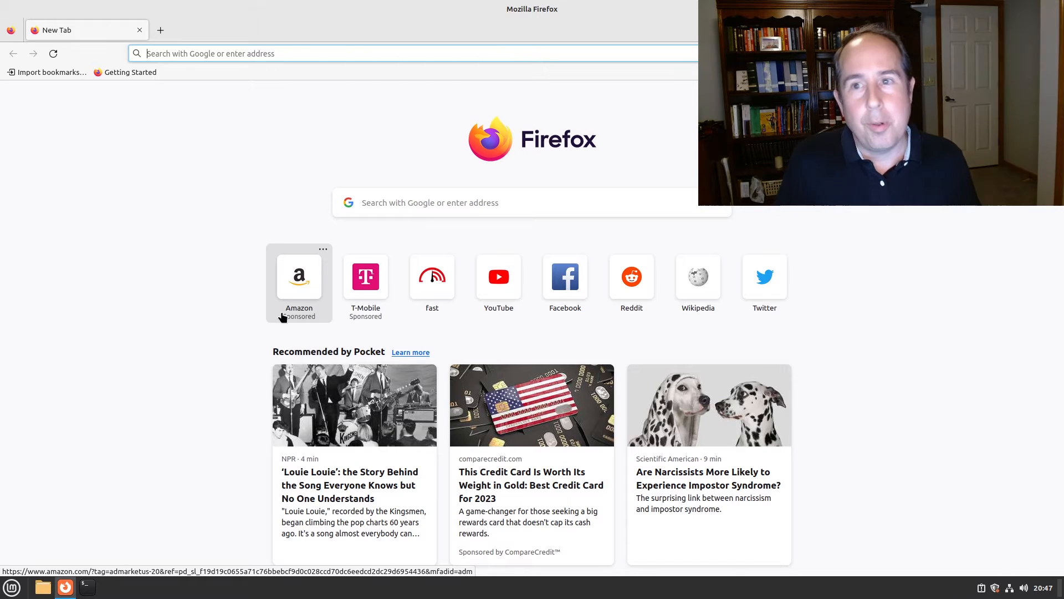
pyautogui.click(248, 54)
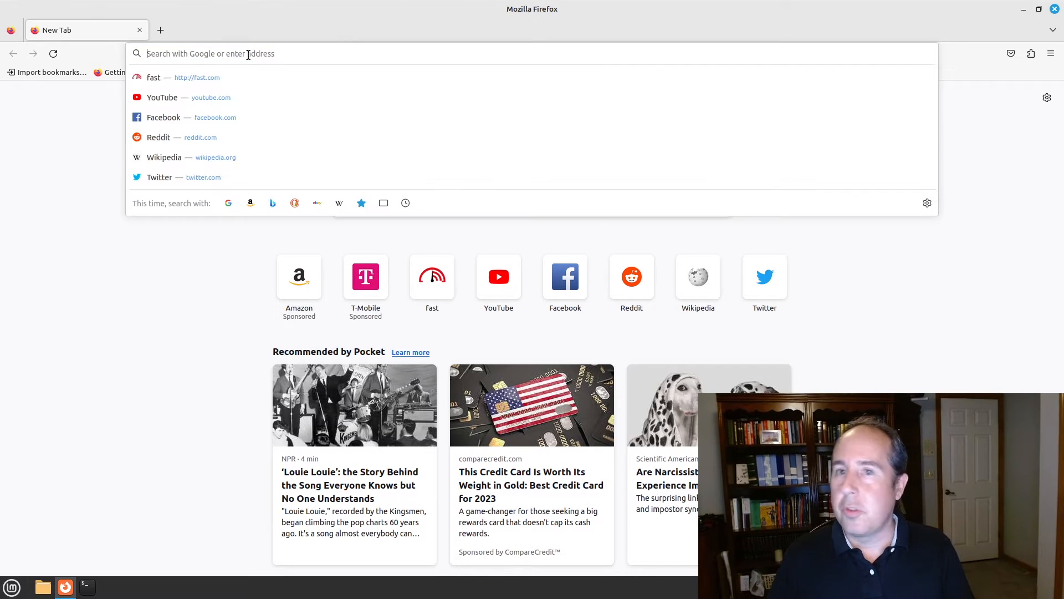
pyautogui.write('google')
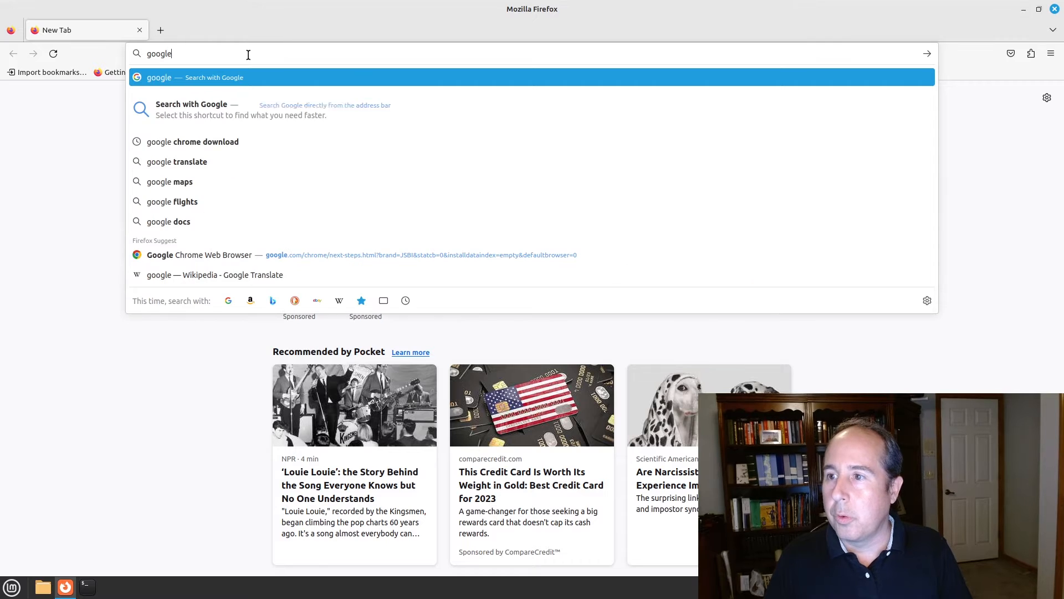
pyautogui.write(' chrome down')
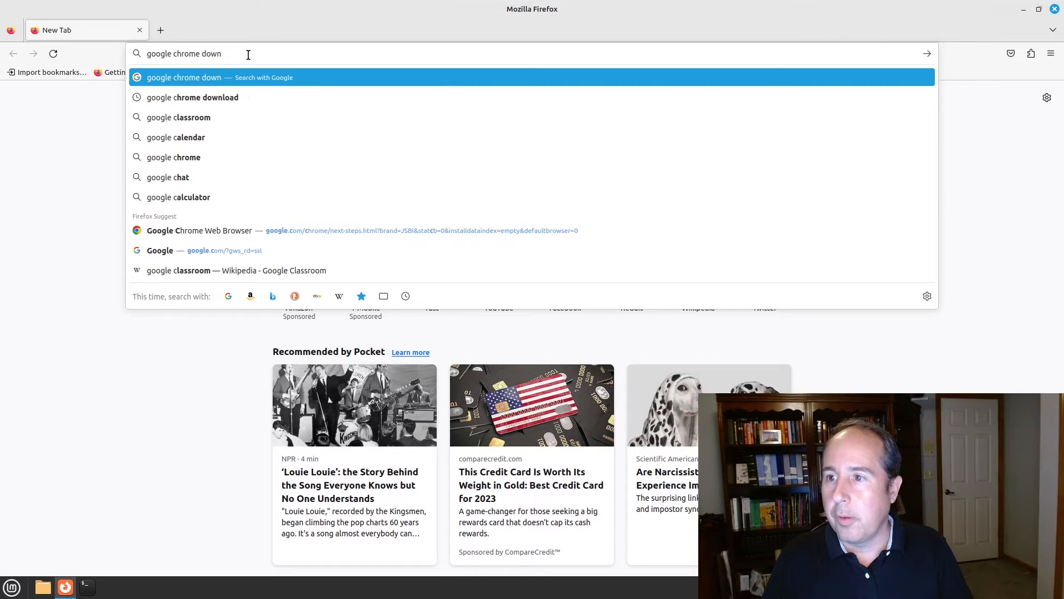
pyautogui.write('load')
pyautogui.press('Return')
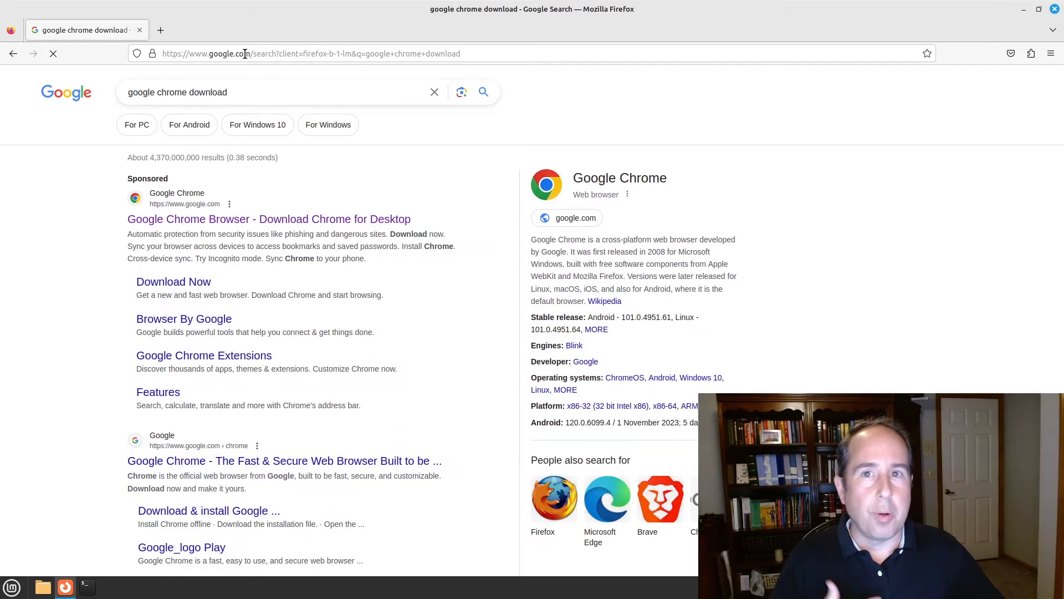
# Accept the terms and download the 64-bit .deb Chrome package from Google's download page
pyautogui.click(174, 282)
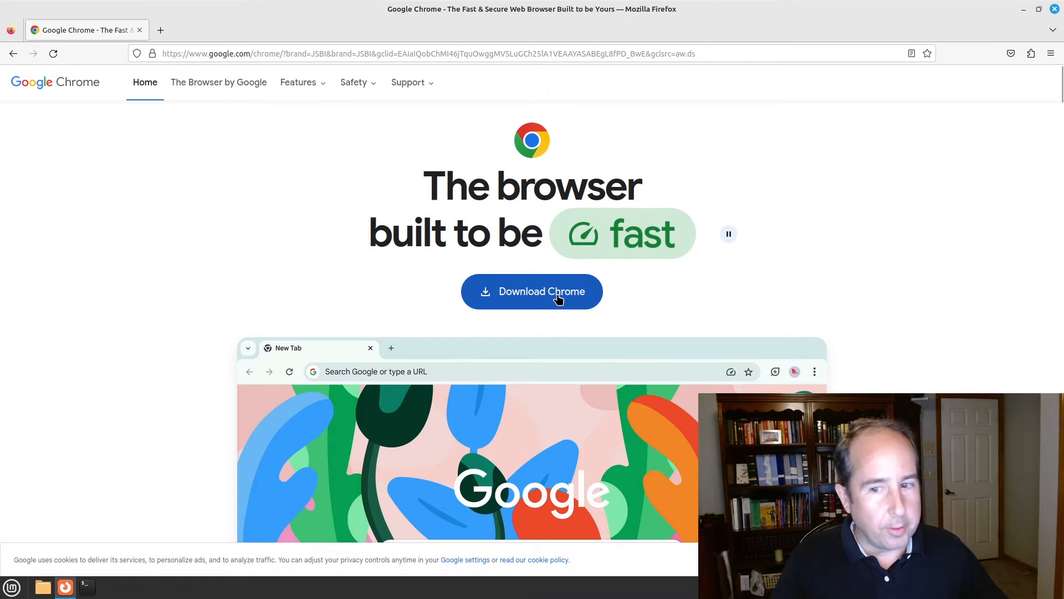
pyautogui.click(558, 294)
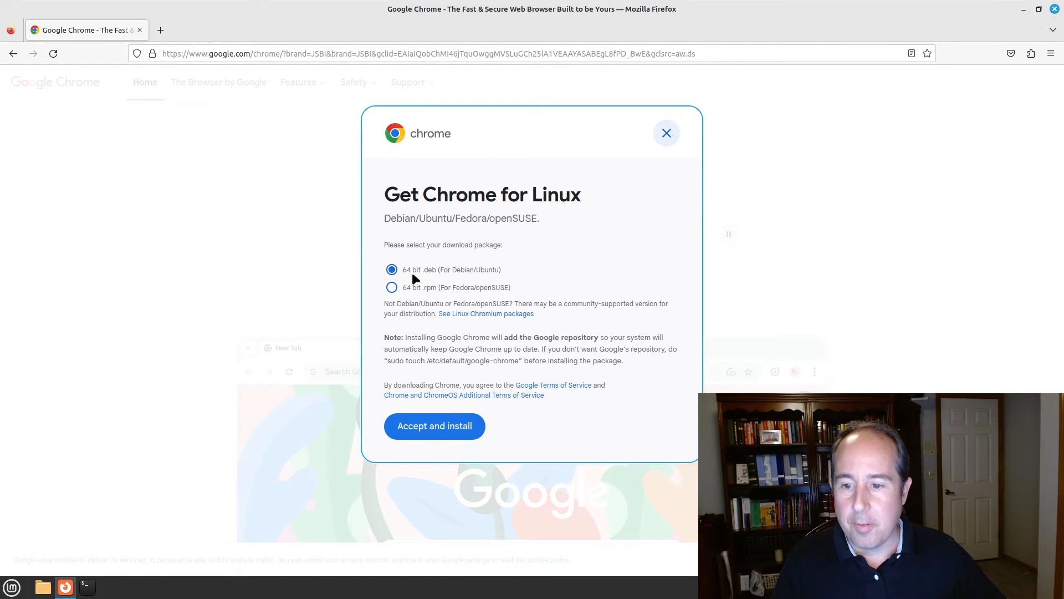
pyautogui.click(430, 427)
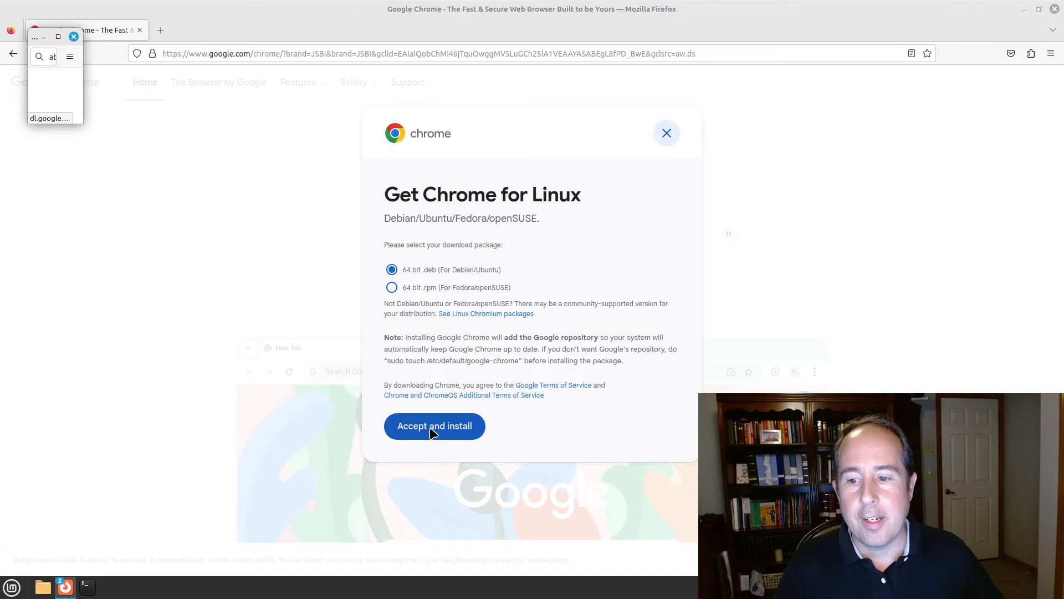
pyautogui.click(431, 433)
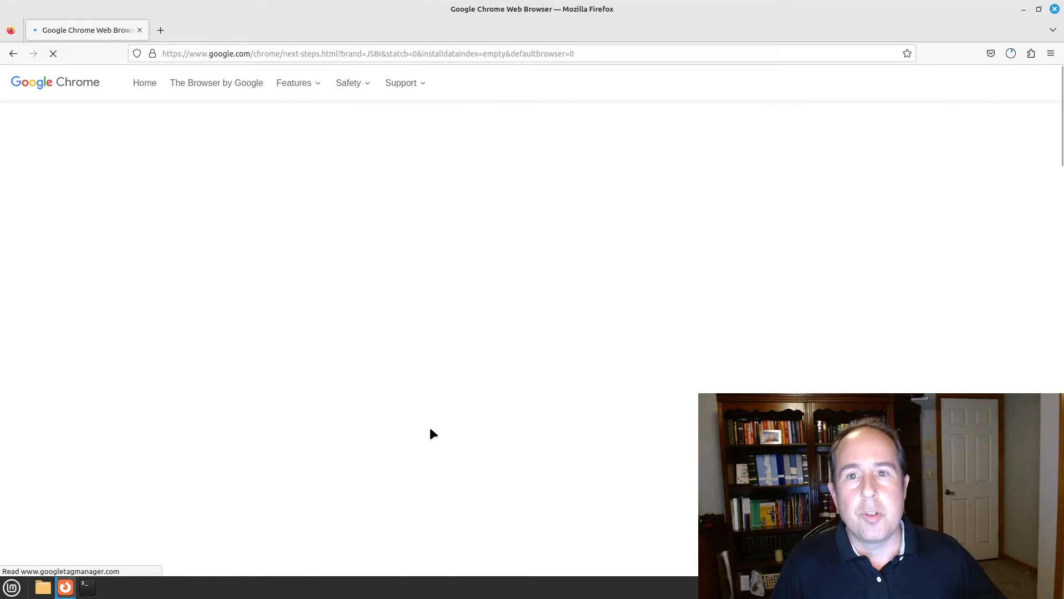
# Open google-chrome-stable_current_amd64.deb from the Downloads panel and close Firefox
pyautogui.click(1010, 52)
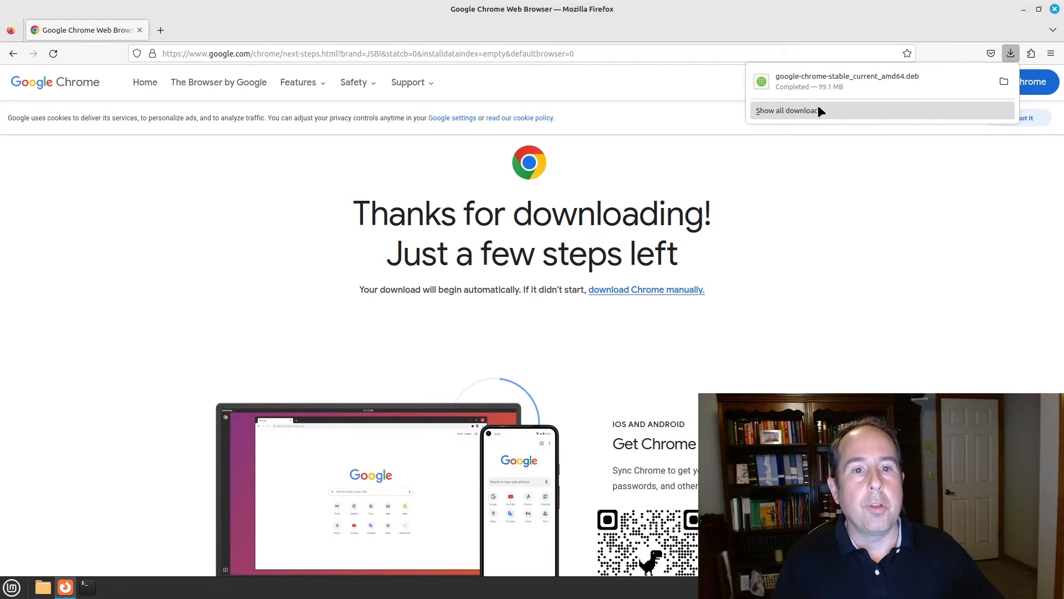
pyautogui.click(838, 82)
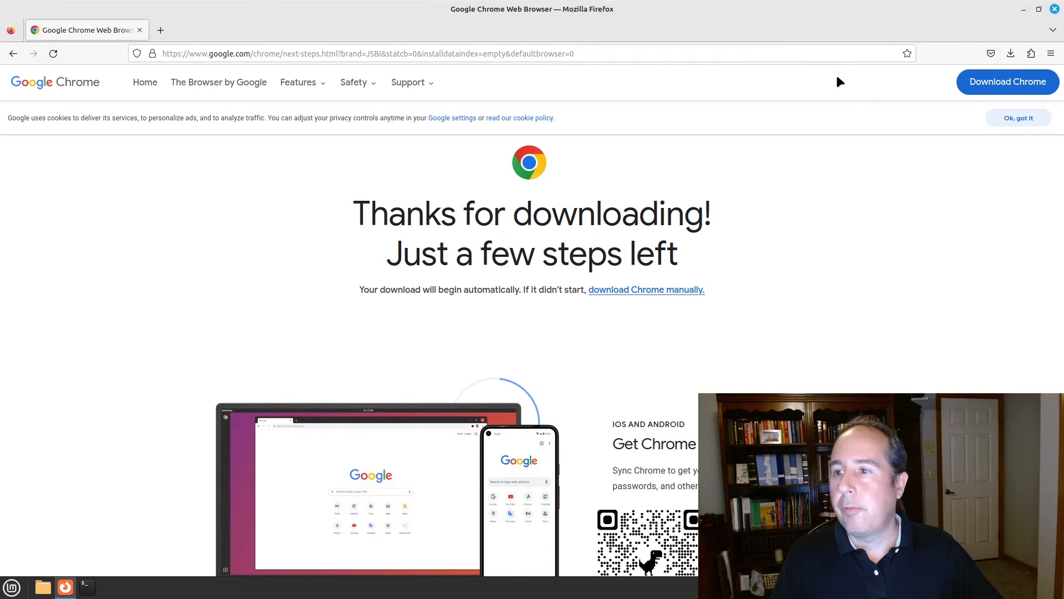
pyautogui.click(1055, 9)
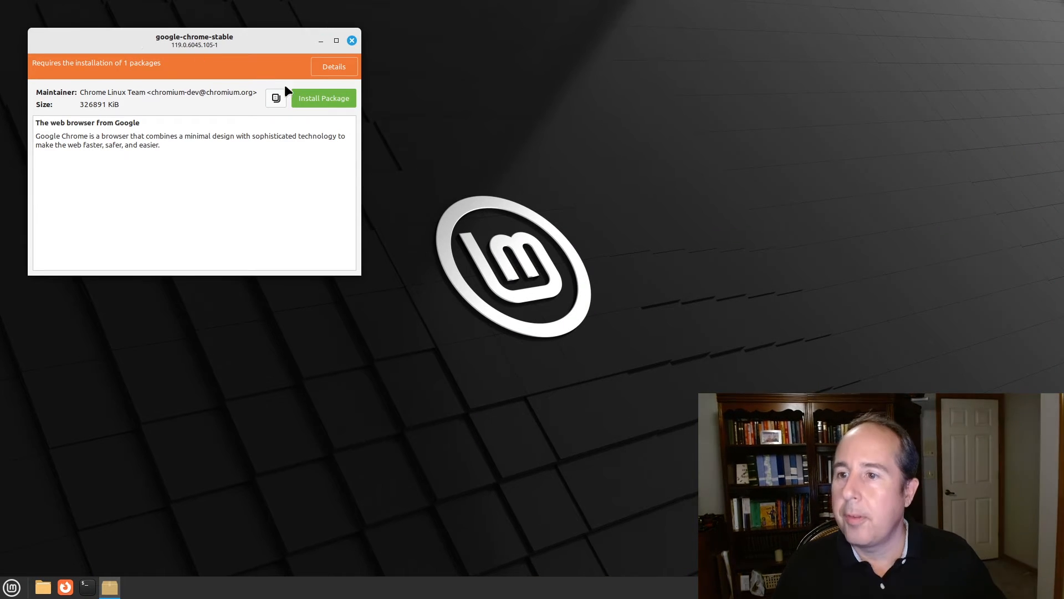
# Install google-chrome-stable plus libu2f-udev with the account password, then close GDebi
pyautogui.click(326, 98)
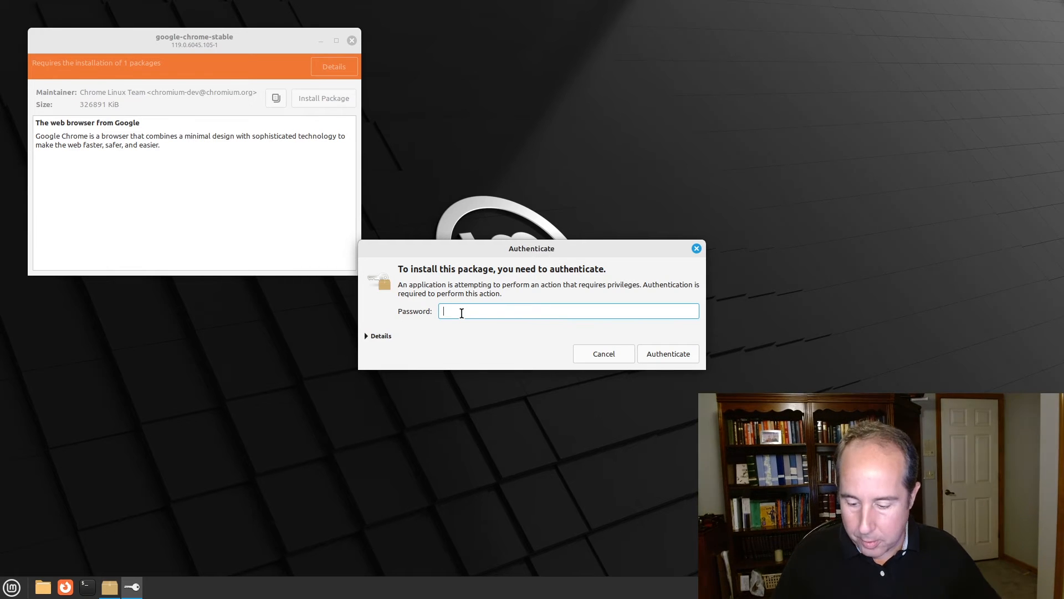
pyautogui.press('Return')
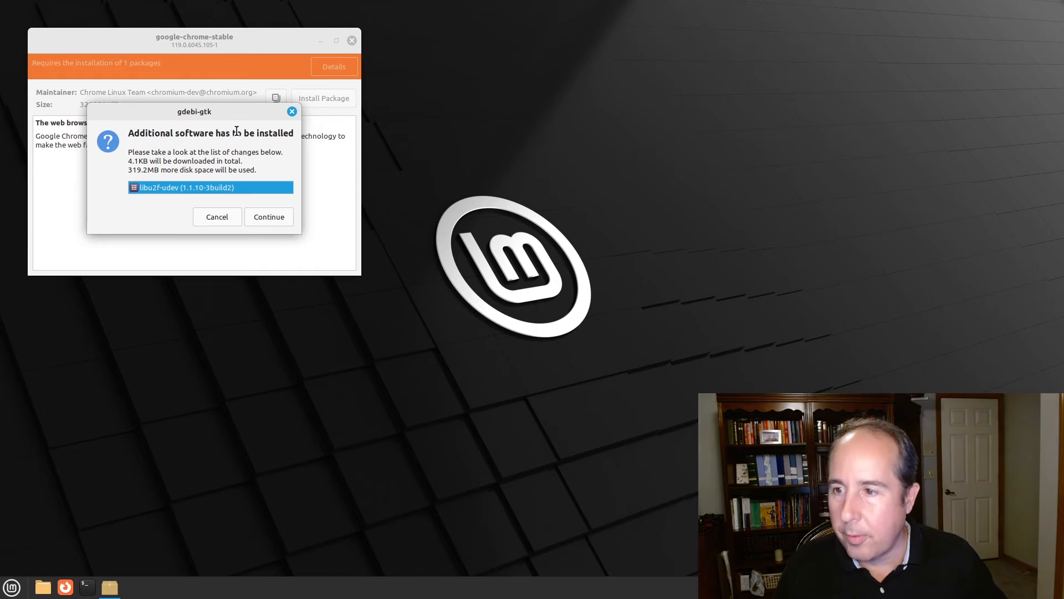
pyautogui.click(265, 218)
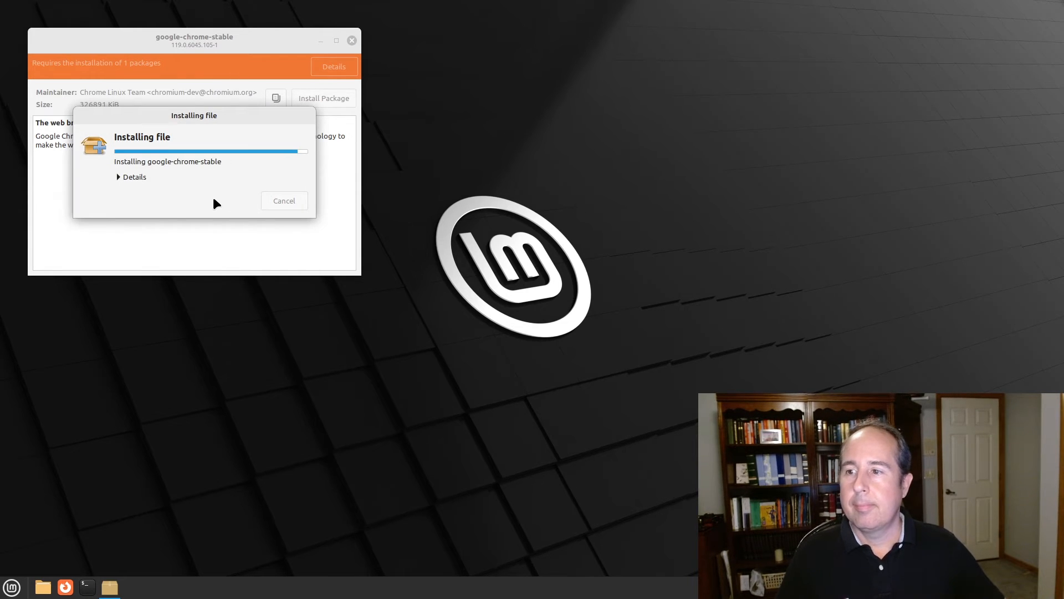
pyautogui.click(352, 39)
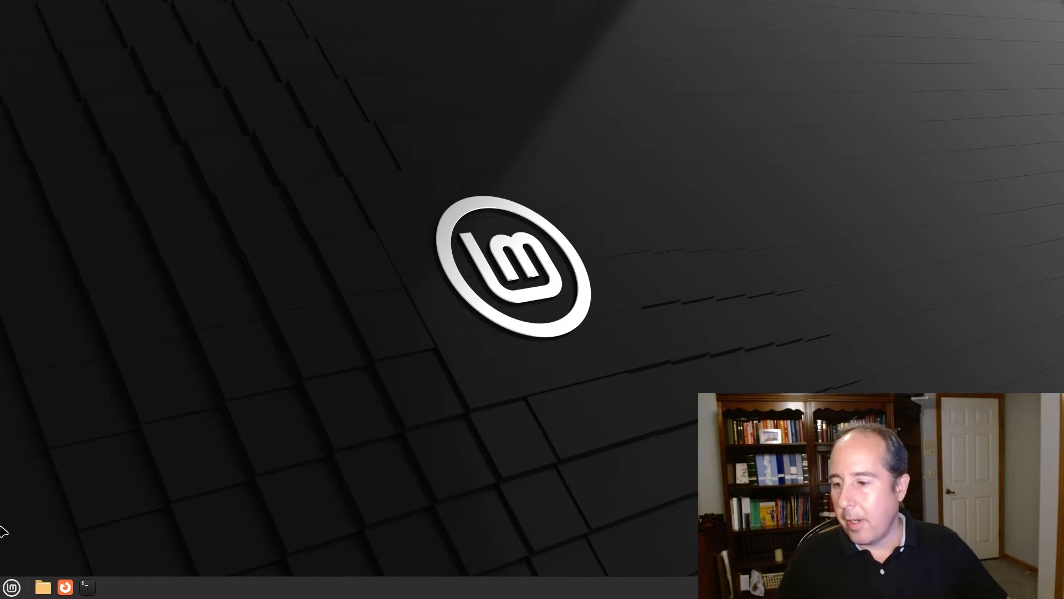
# Launch Google Chrome from the Mint menu and accept its welcome prompt as default browser
pyautogui.click(10, 589)
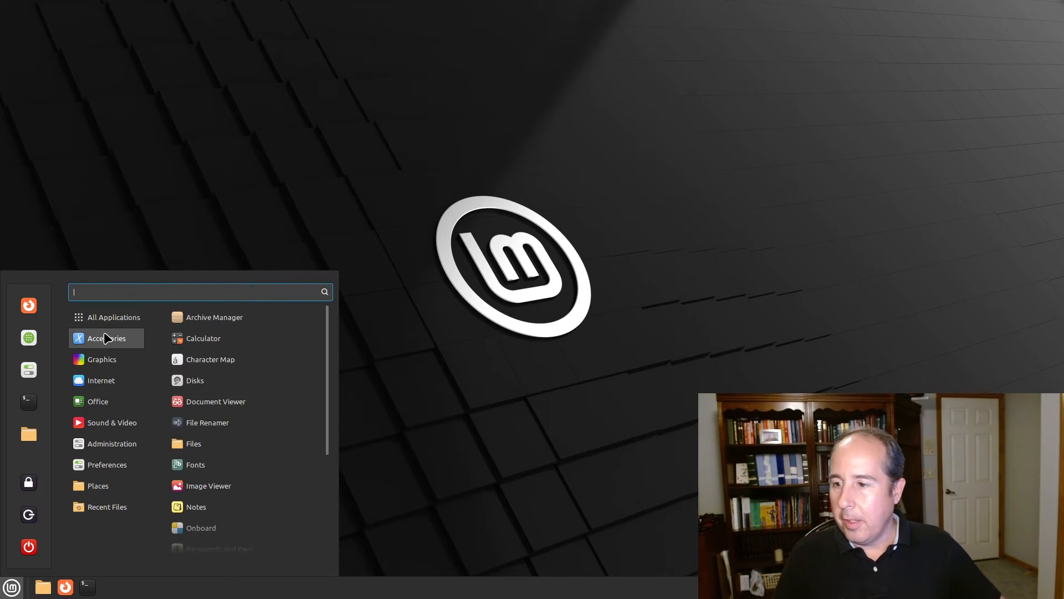
pyautogui.moveTo(211, 557)
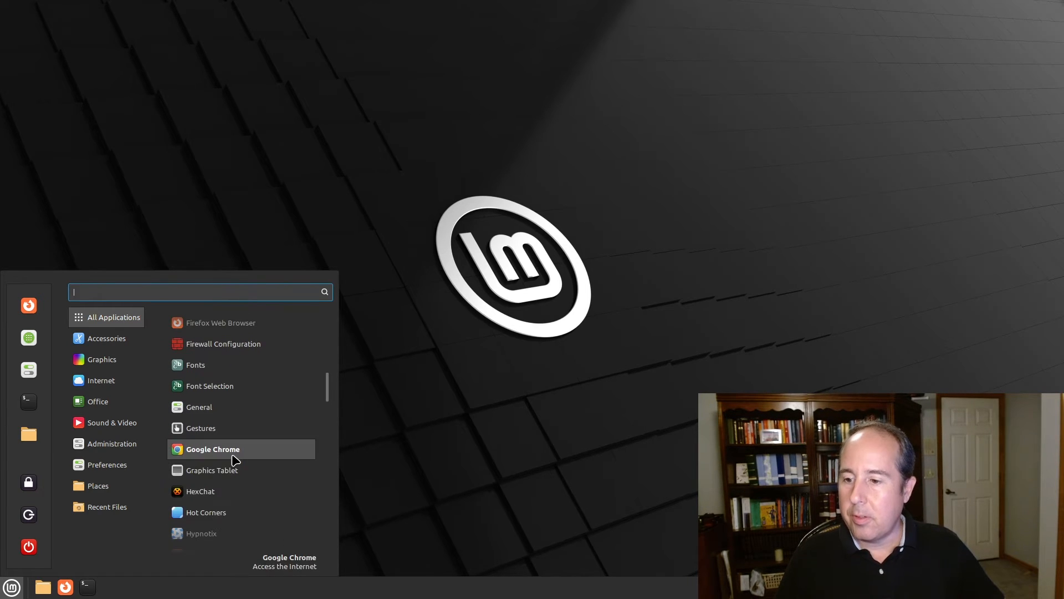
pyautogui.click(237, 453)
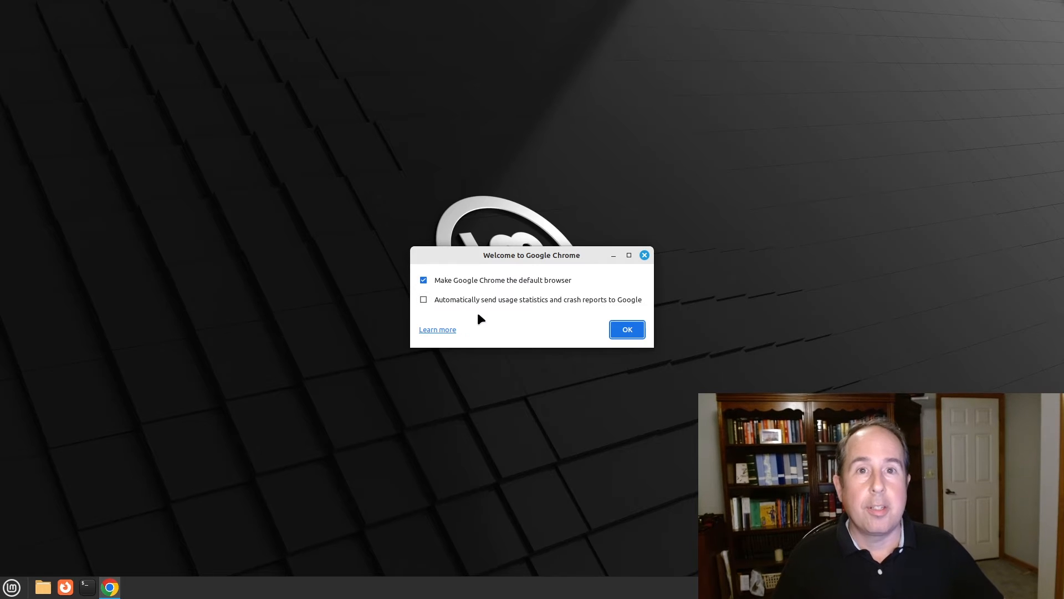
pyautogui.click(621, 330)
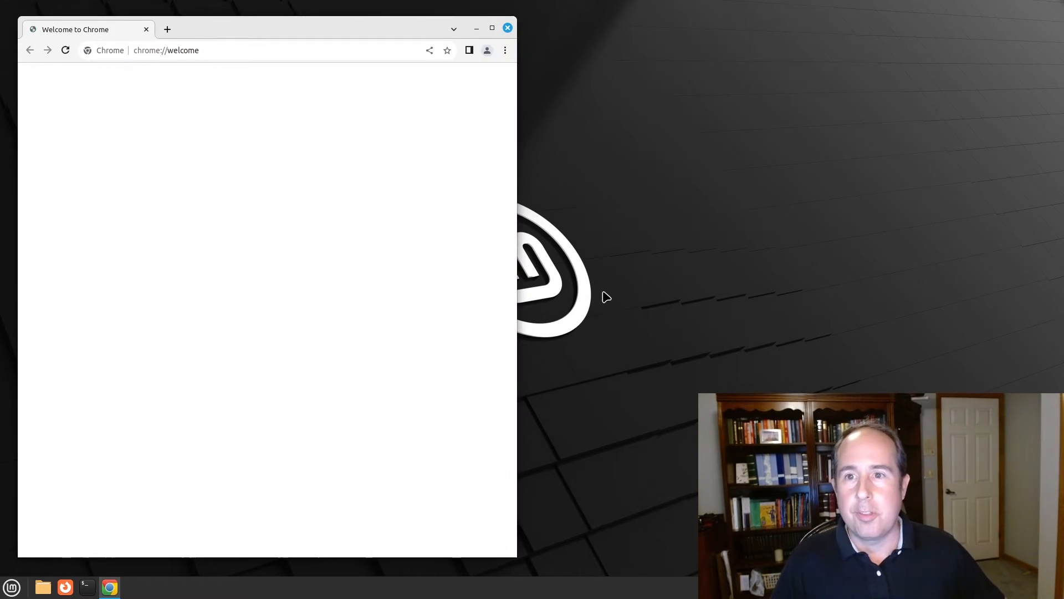
# Maximize Chrome, search 'google pro earth', and open the Earth Versions page
pyautogui.click(491, 27)
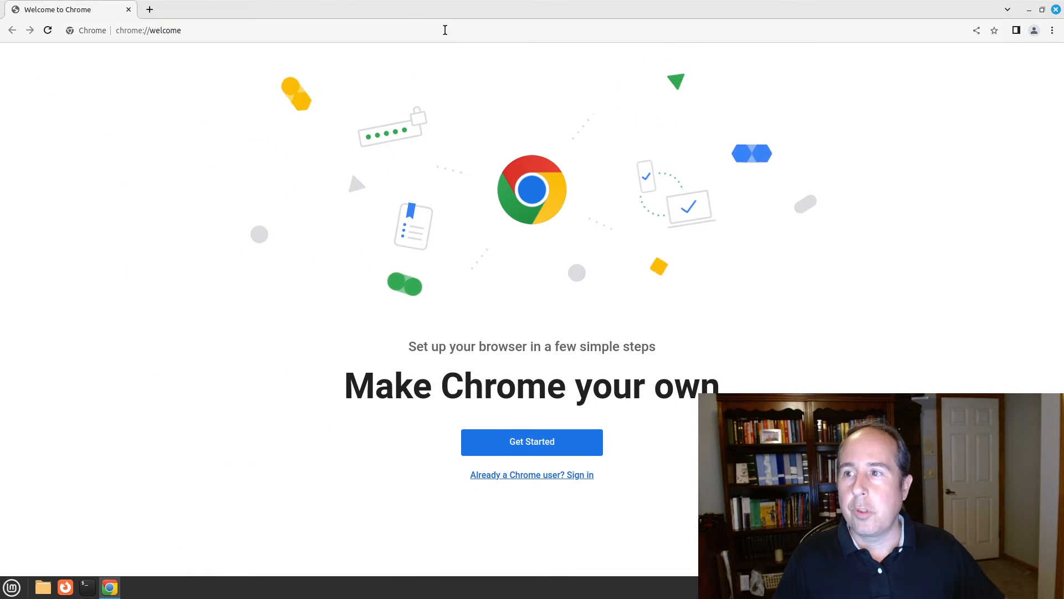
pyautogui.click(445, 30)
pyautogui.click(447, 30)
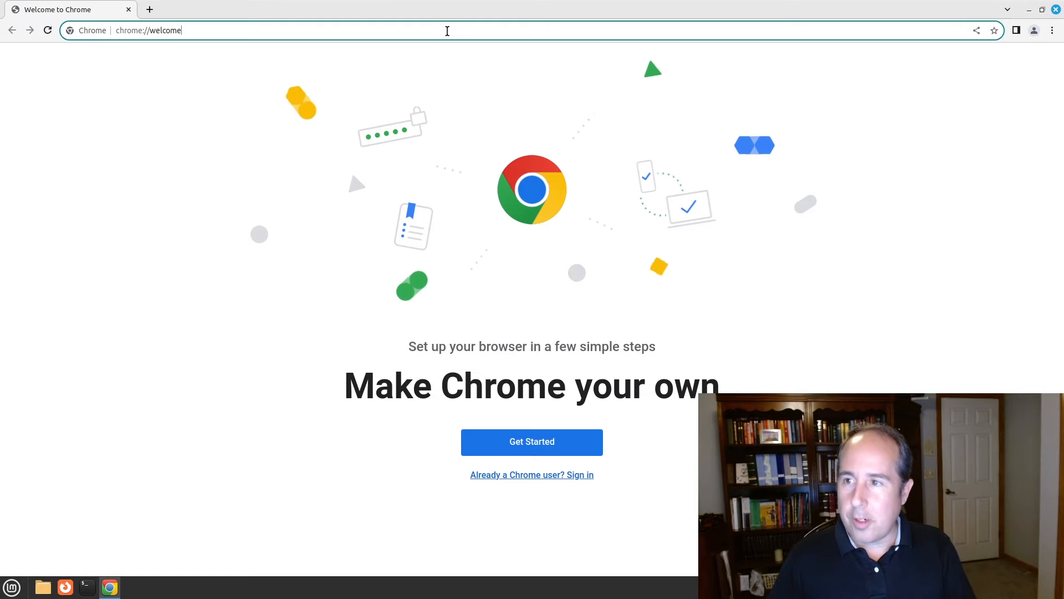
pyautogui.hotkey('ctrl', 'a')
pyautogui.write('google')
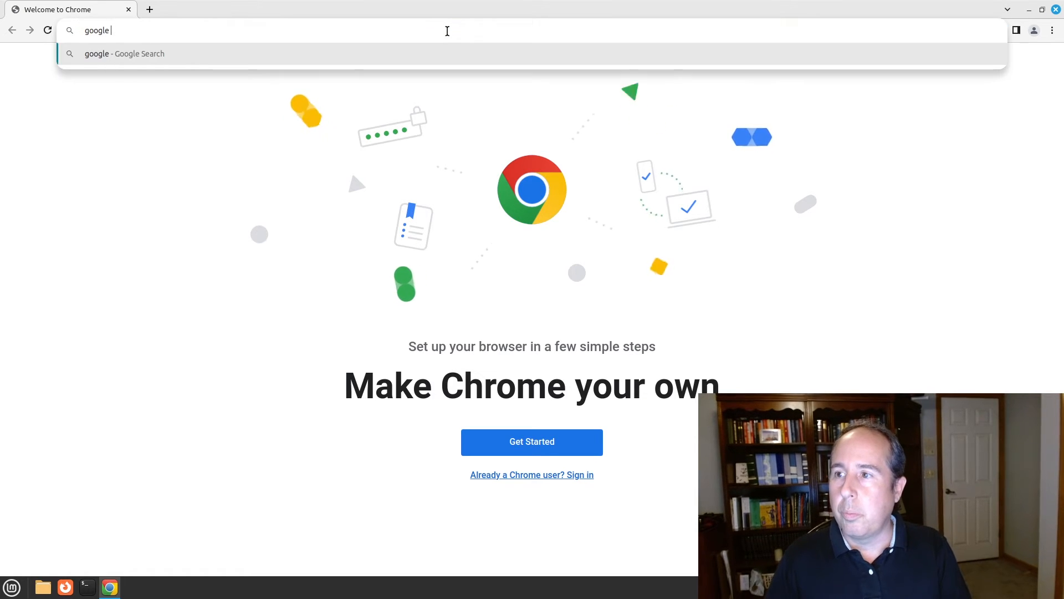
pyautogui.write(' pro earth')
pyautogui.press('Return')
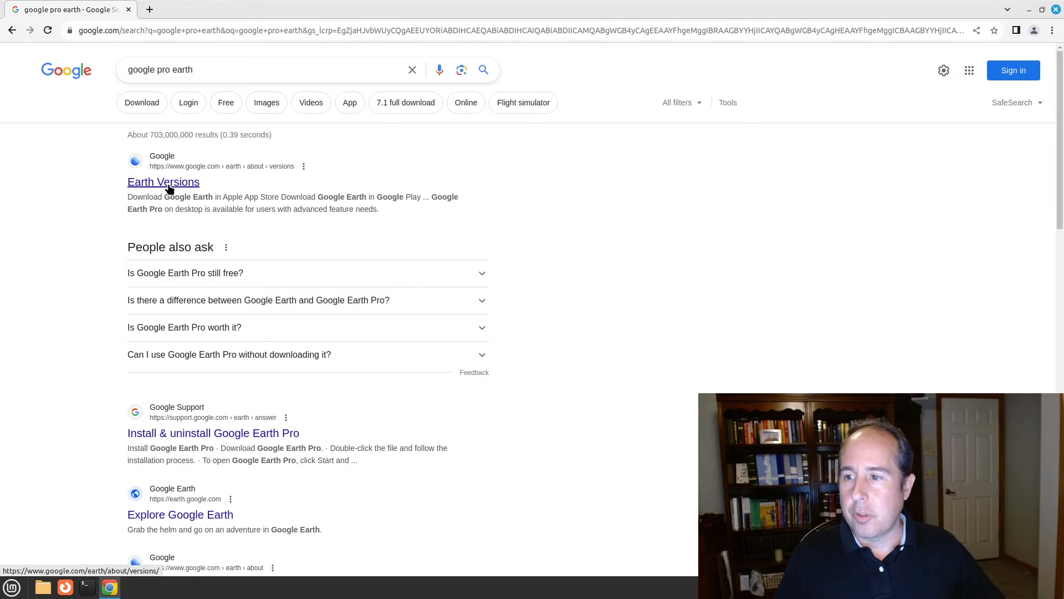
pyautogui.click(169, 186)
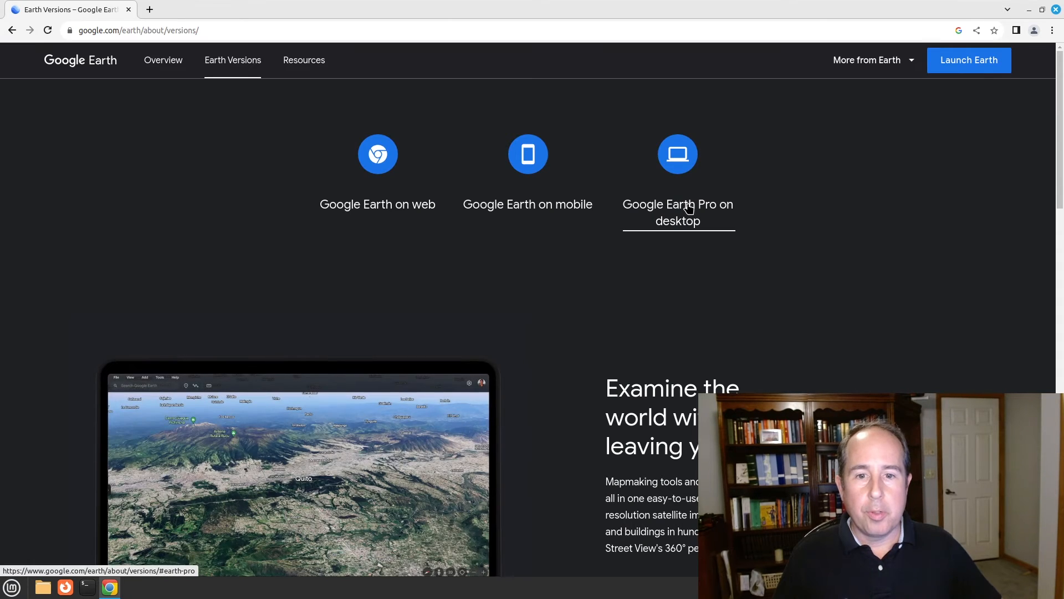
# Download the 64-bit .deb package of Google Earth Pro for desktop
pyautogui.click(681, 206)
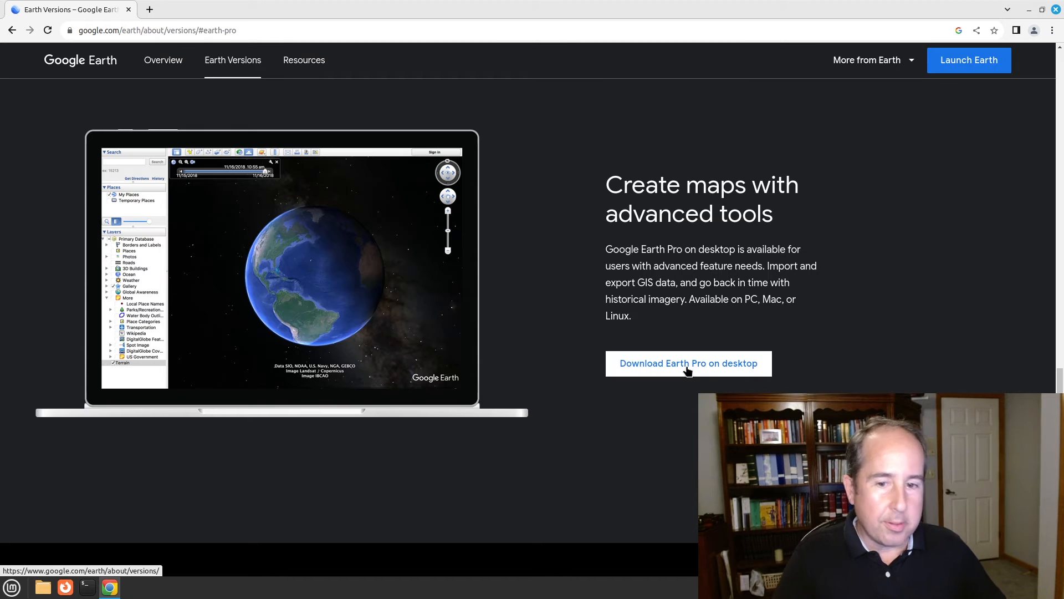
pyautogui.click(687, 368)
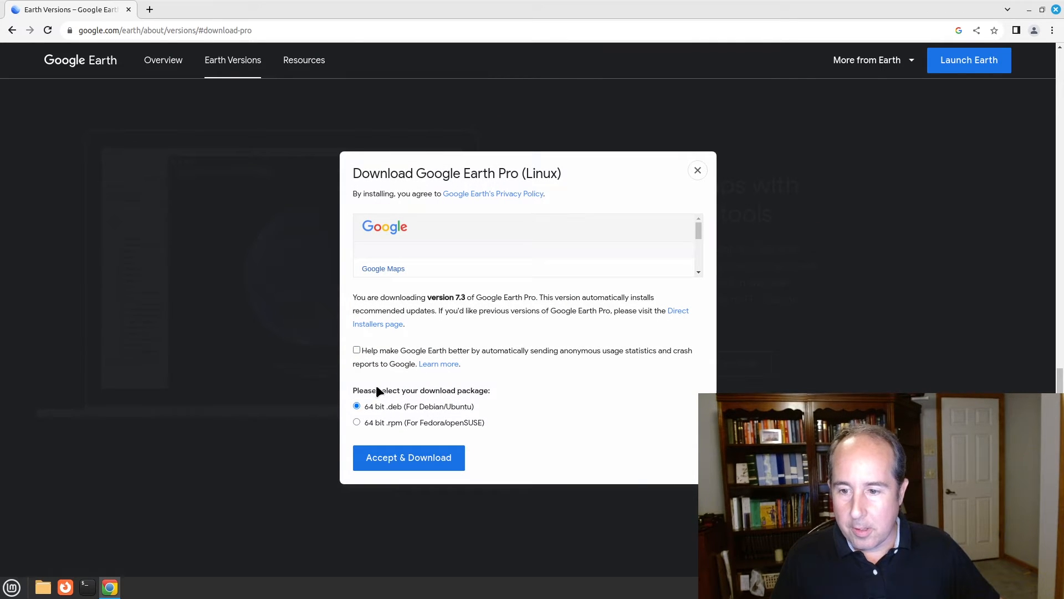
pyautogui.click(427, 458)
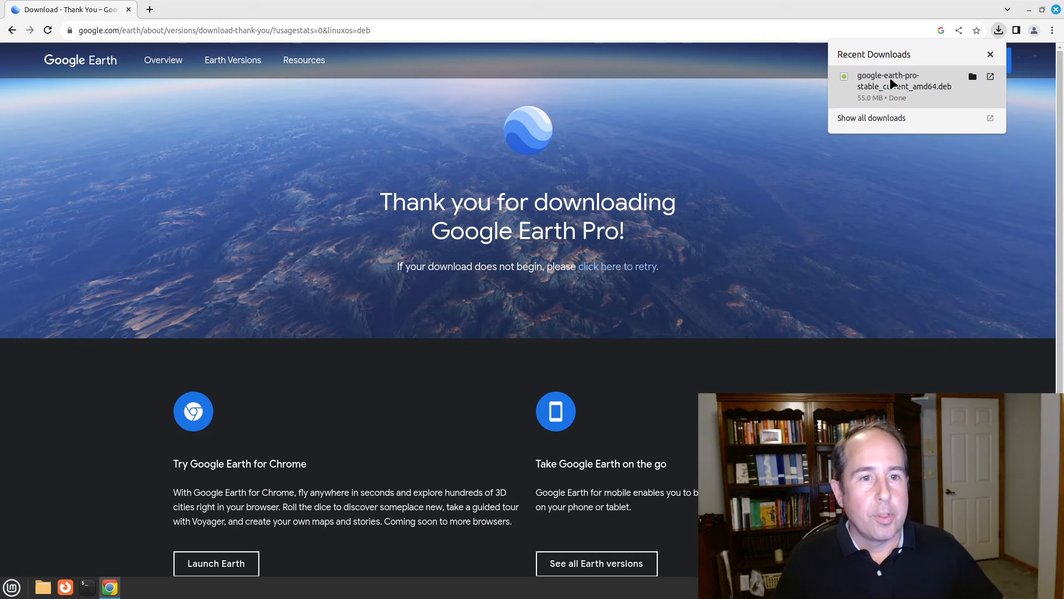
# Install the downloaded google-earth-pro-stable .deb in GDebi, authenticating with the administrator password
pyautogui.click(888, 82)
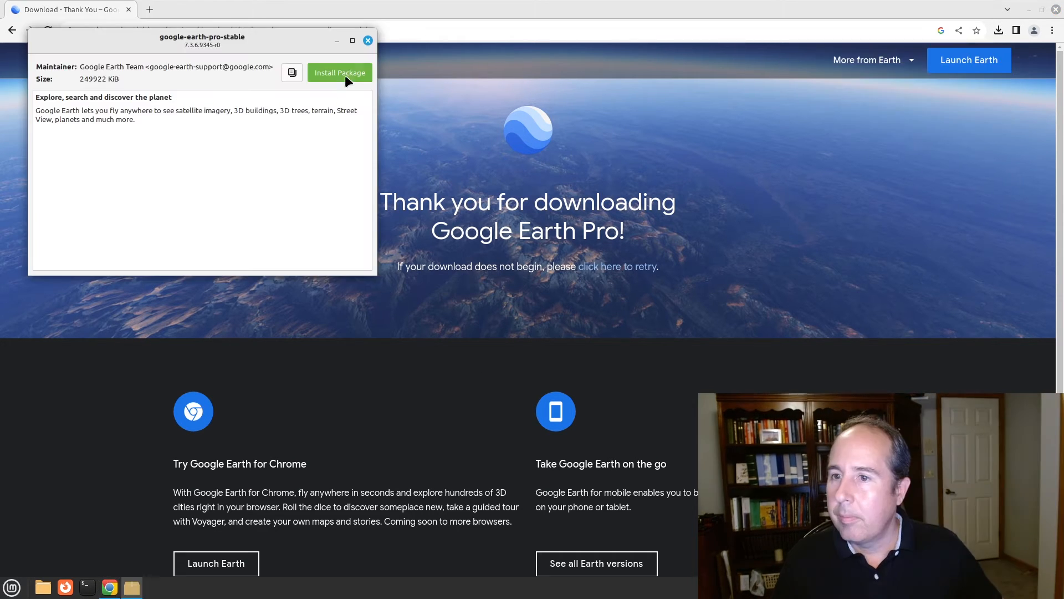
pyautogui.click(339, 72)
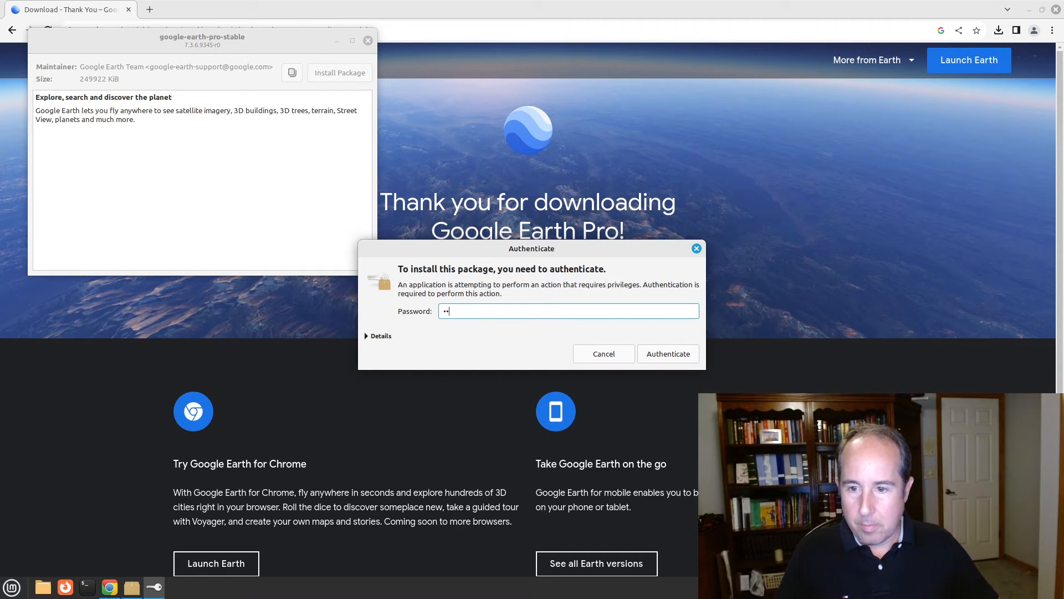
pyautogui.press('Return')
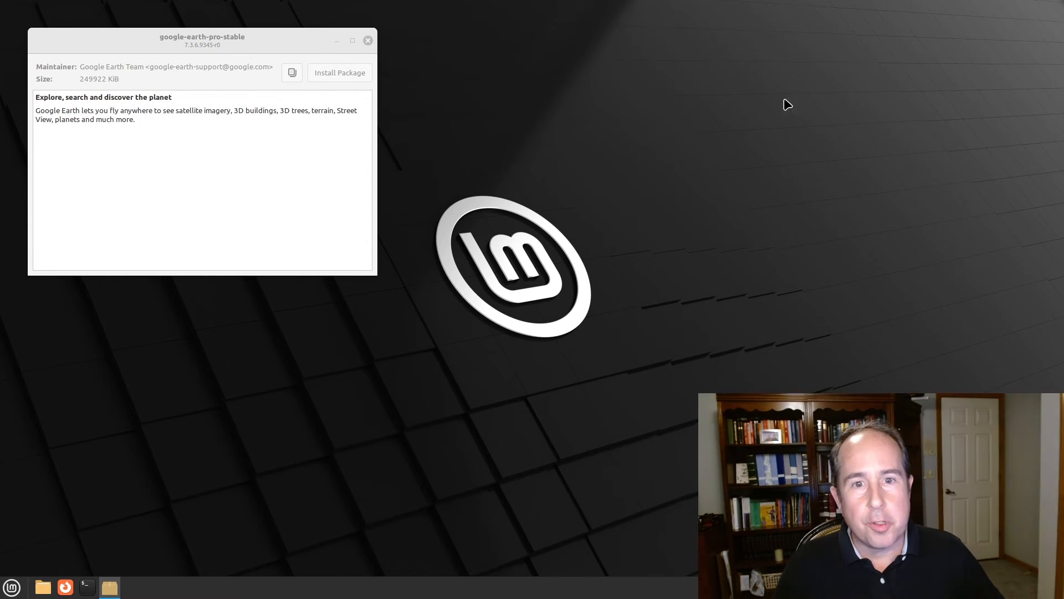
# Set the wallpaper to the Path image from the Vanessa collection, then close Backgrounds and the installer
pyautogui.rightClick(642, 147)
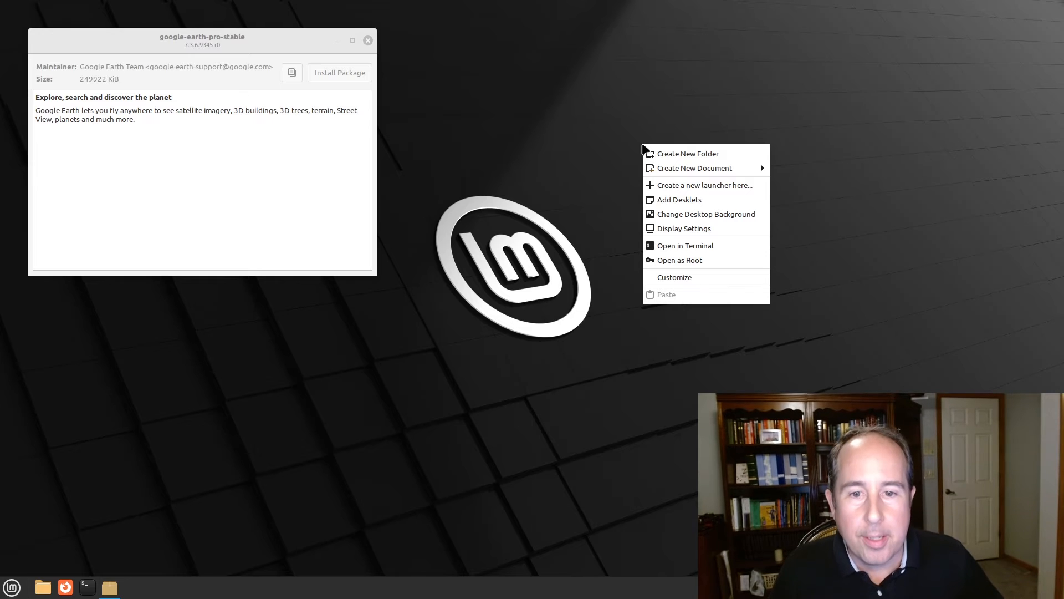
pyautogui.click(702, 217)
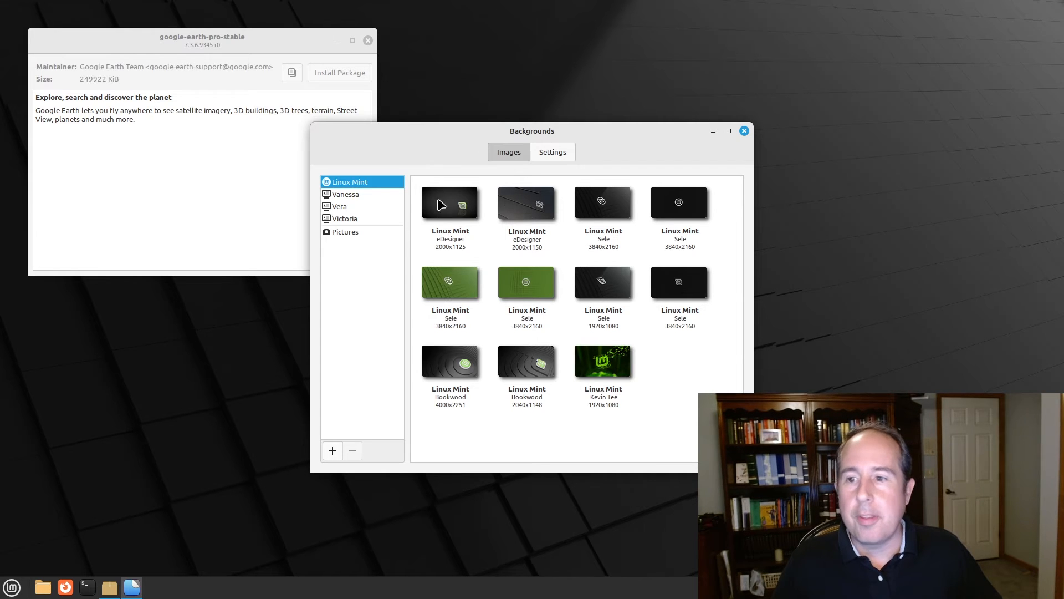
pyautogui.click(344, 194)
pyautogui.click(518, 206)
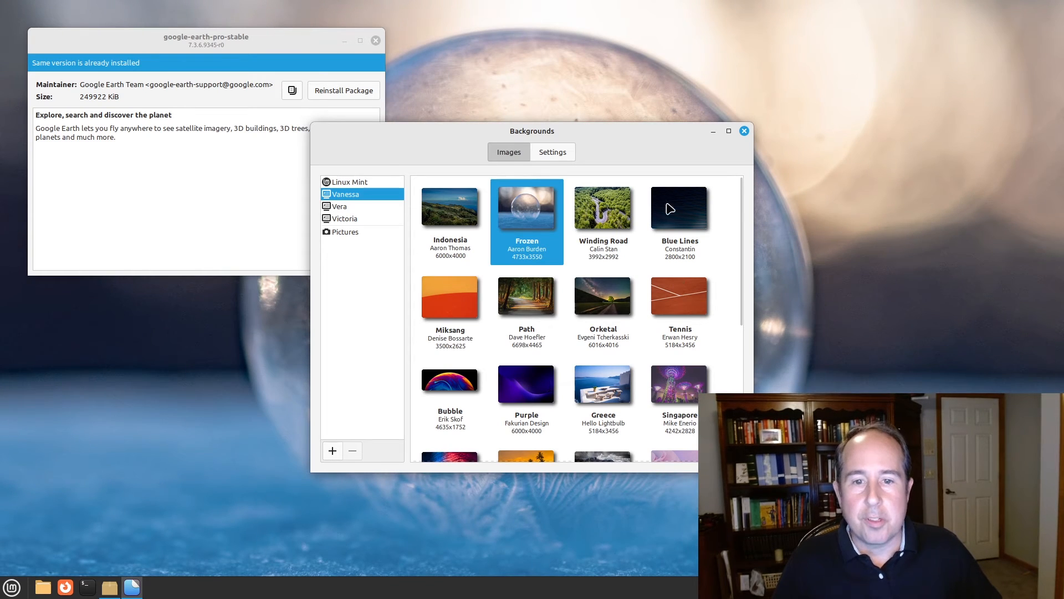
pyautogui.click(521, 296)
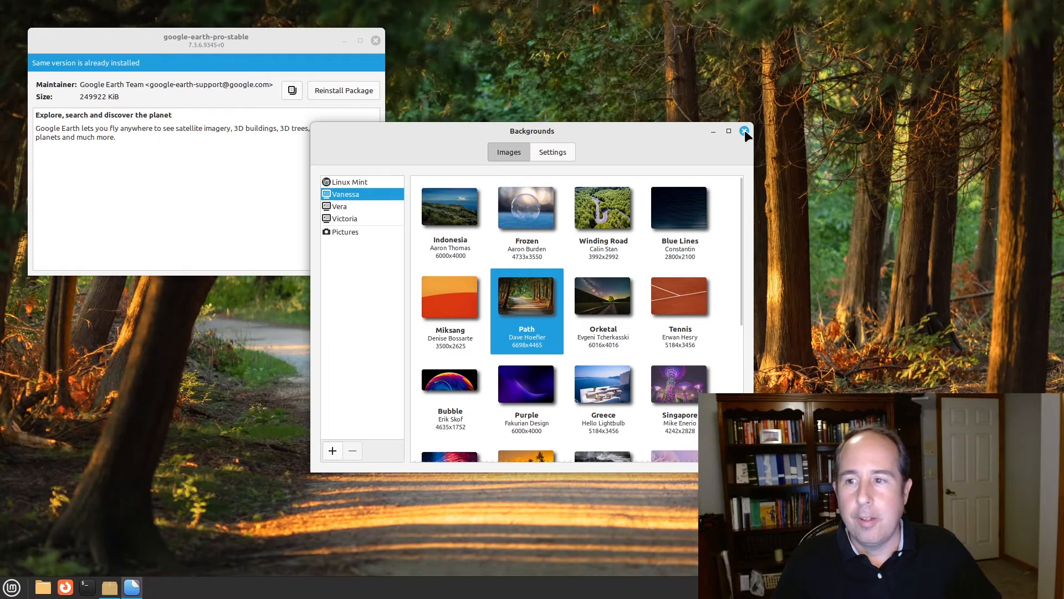
pyautogui.click(744, 131)
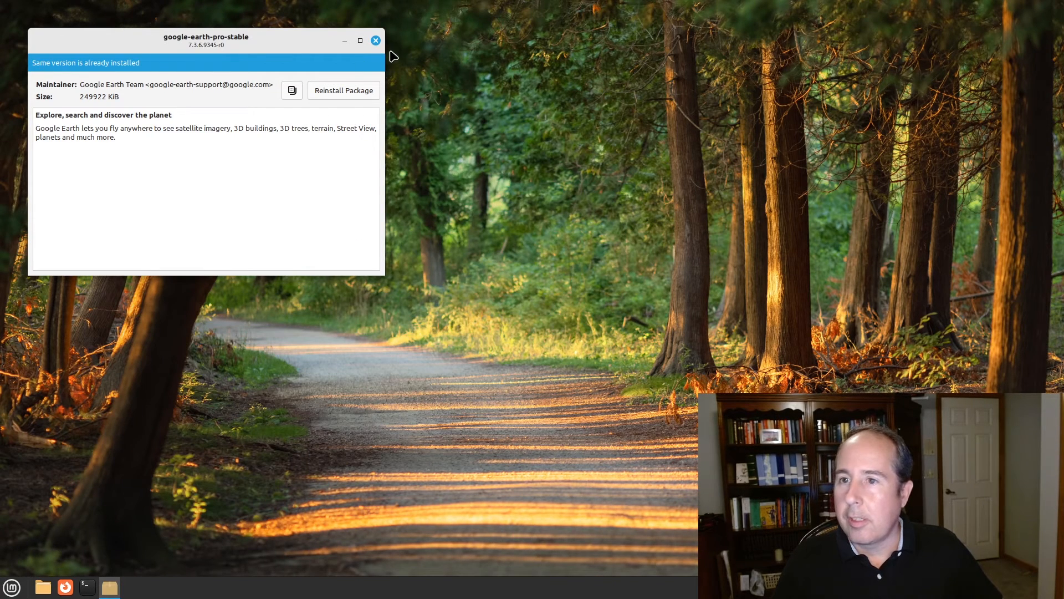
pyautogui.click(376, 40)
# Launch Google Earth from the menu, maximize it, and dismiss the Start-up Tips
pyautogui.click(13, 588)
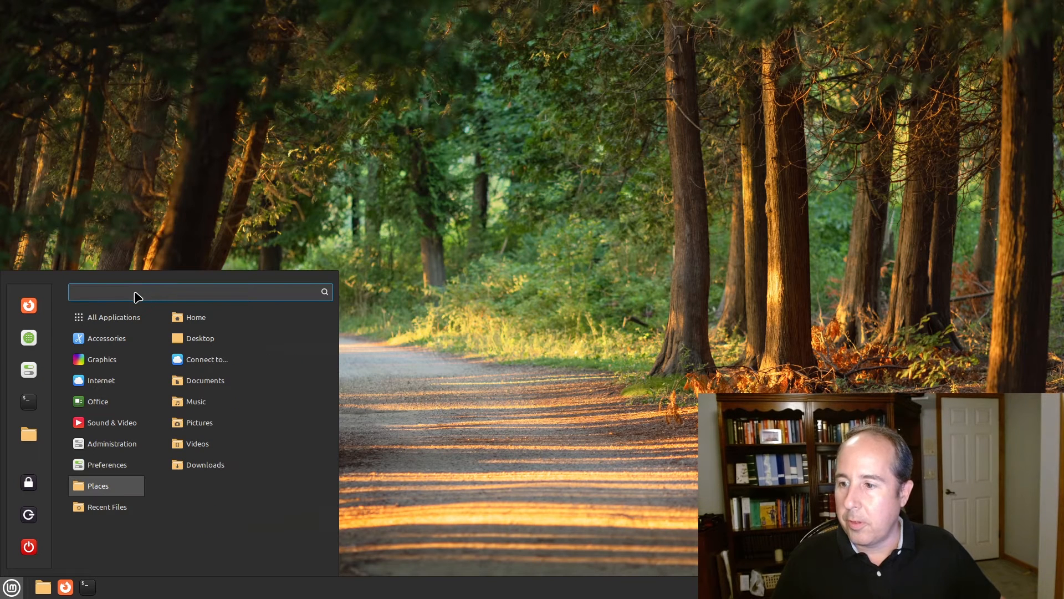
pyautogui.write('earth')
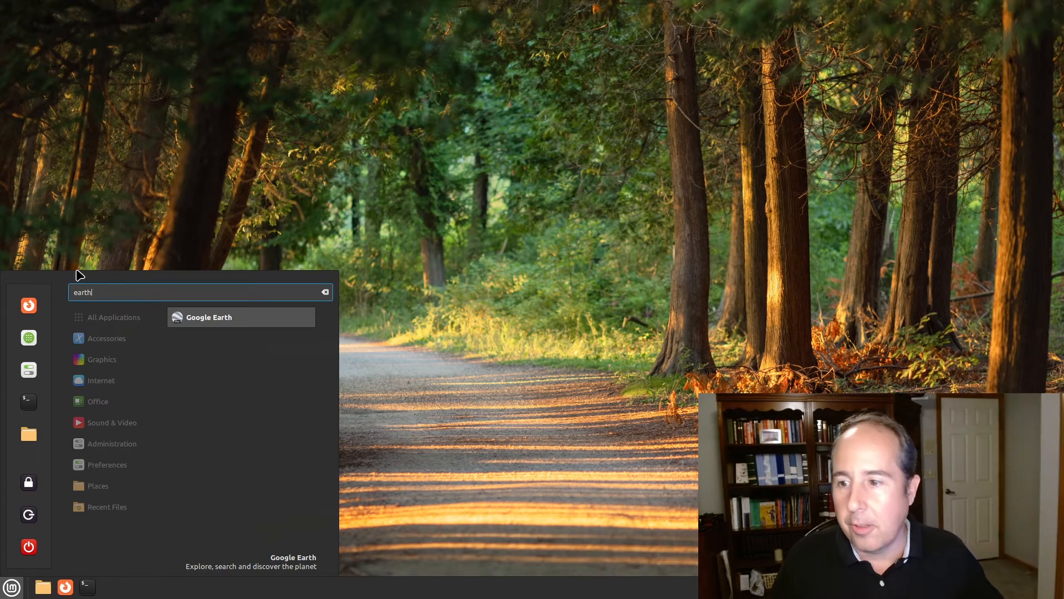
pyautogui.click(201, 320)
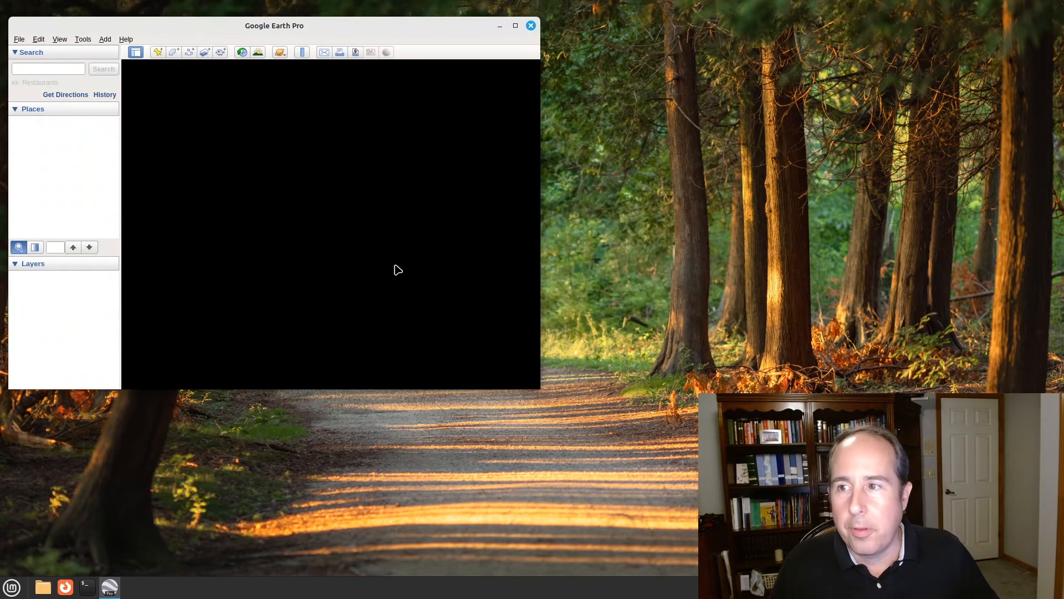
pyautogui.click(516, 26)
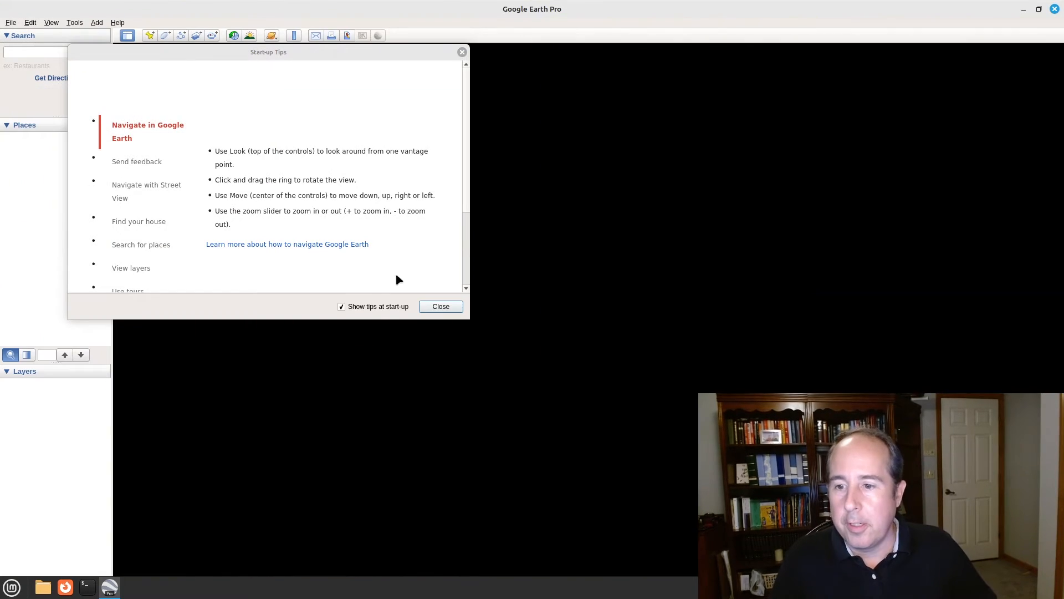
pyautogui.click(441, 306)
# Search for 'lake eola orlando fl' and dismiss the promotion popup
pyautogui.click(39, 52)
pyautogui.write('la')
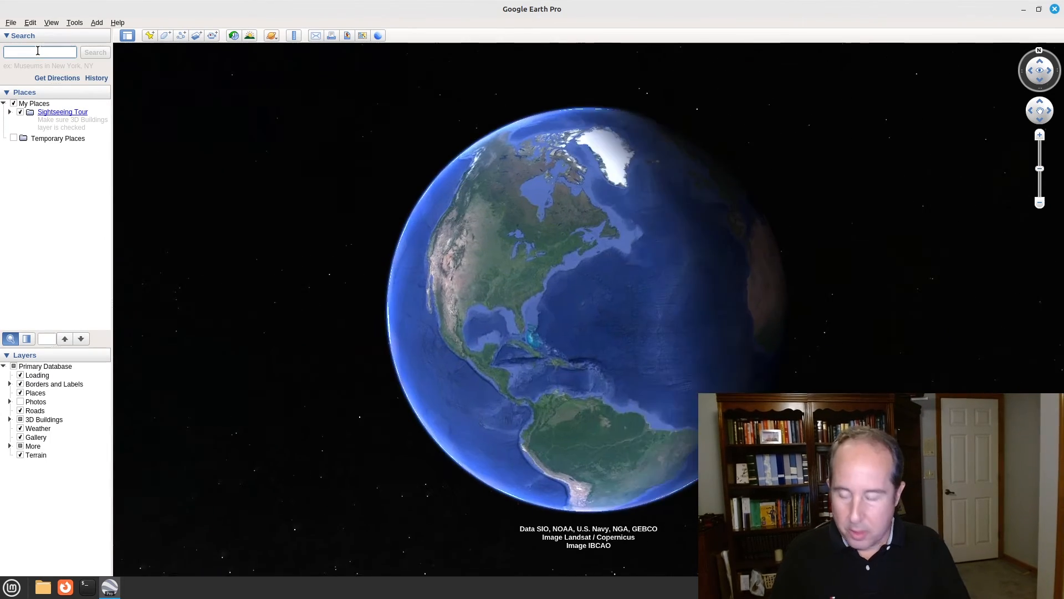
pyautogui.write('ke eola')
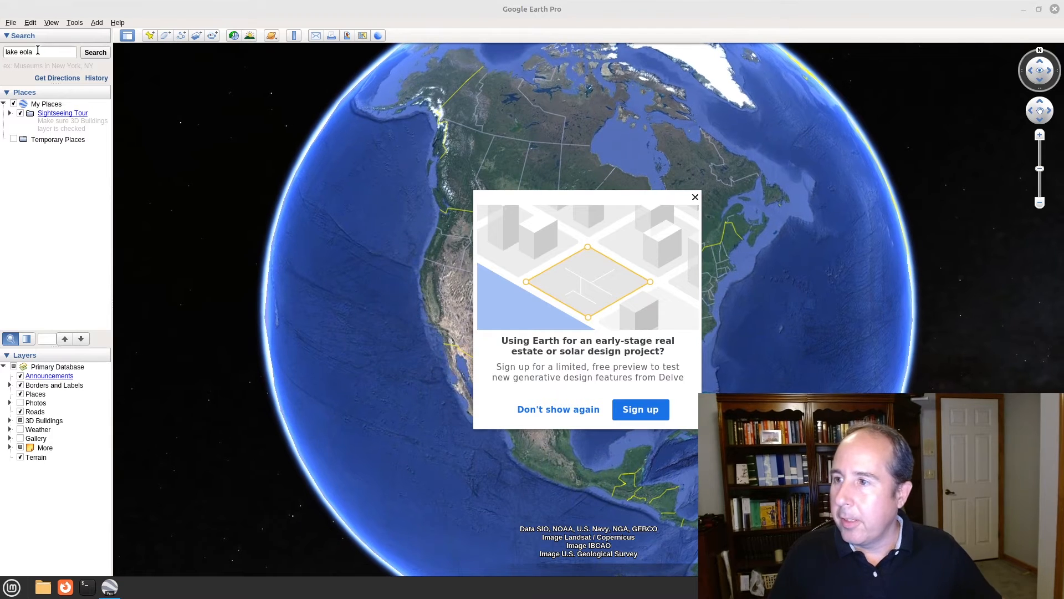
pyautogui.write('  orlando f')
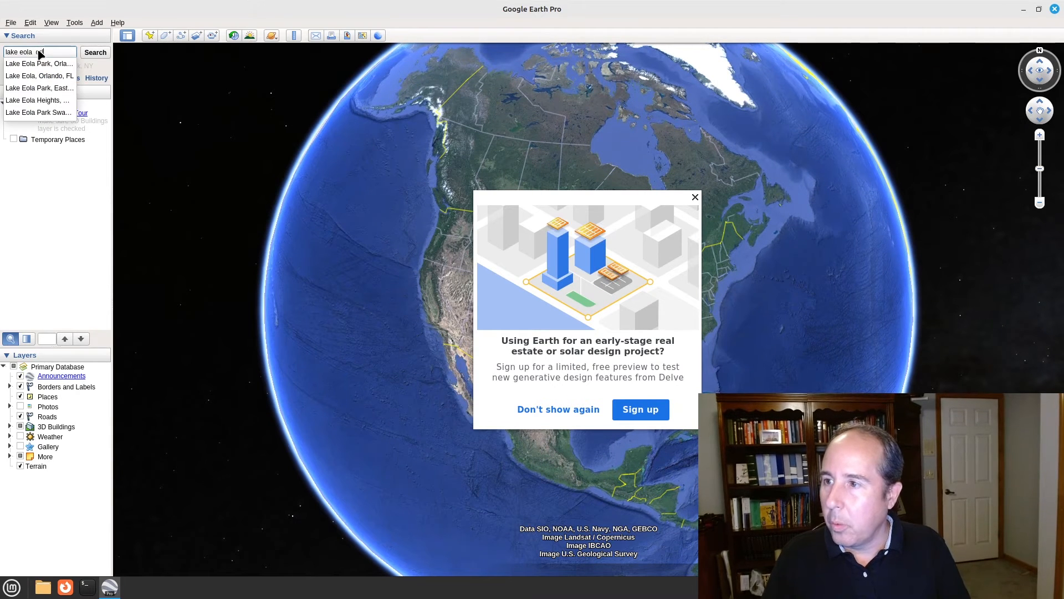
pyautogui.write('l')
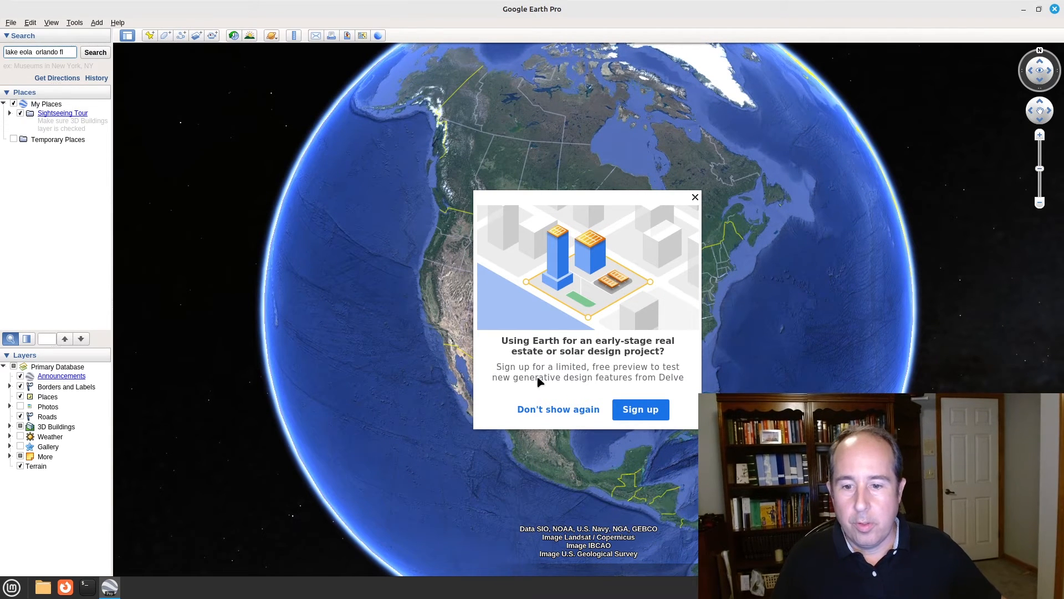
pyautogui.click(552, 409)
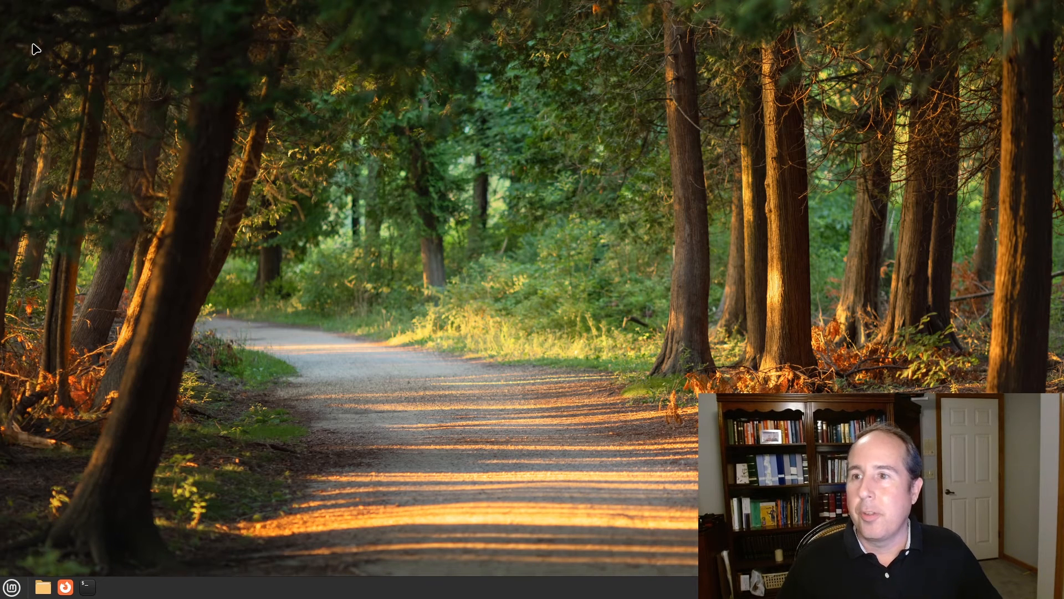
# Add desktop launchers for Google Chrome, Firefox Web Browser and Google Earth from menu searches
pyautogui.click(11, 588)
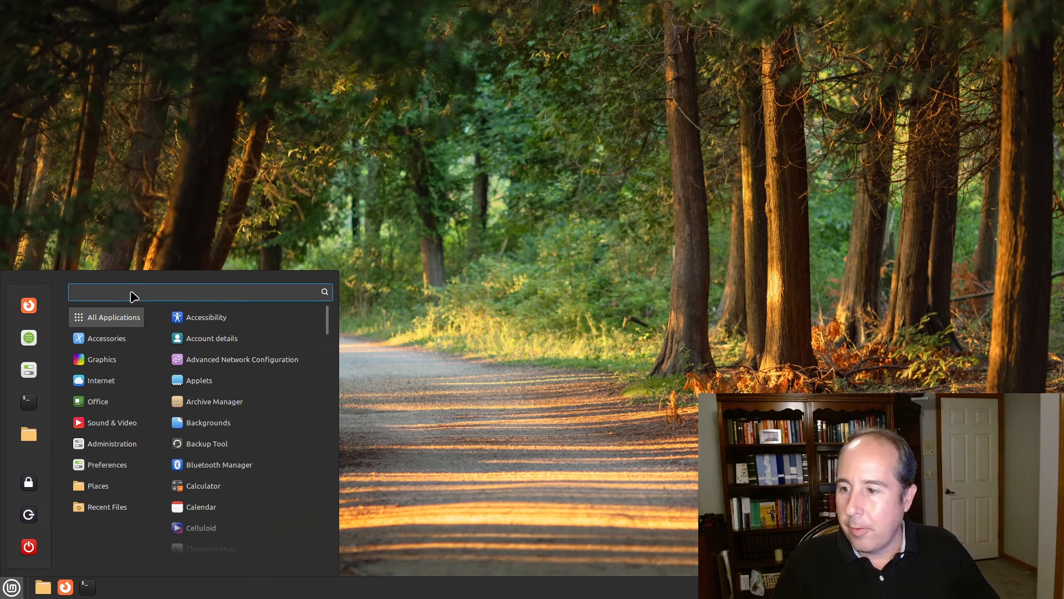
pyautogui.write('chrome')
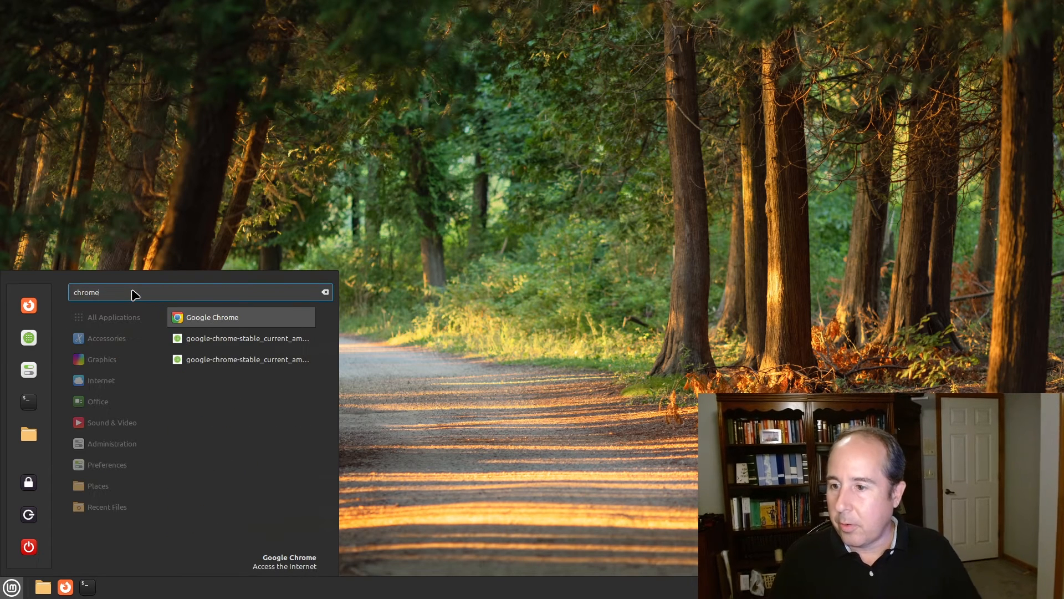
pyautogui.rightClick(205, 322)
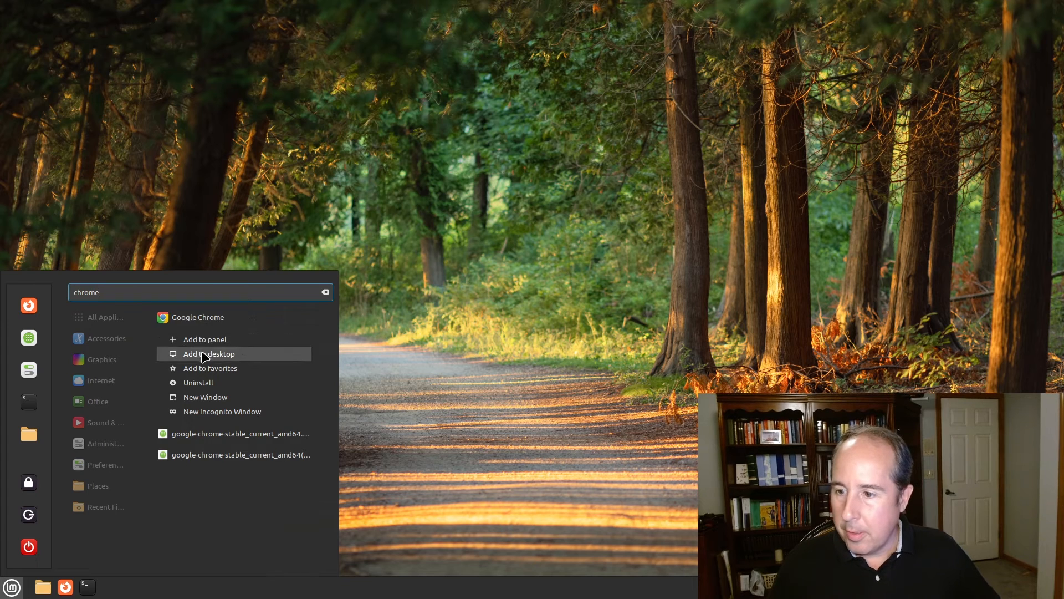
pyautogui.click(204, 356)
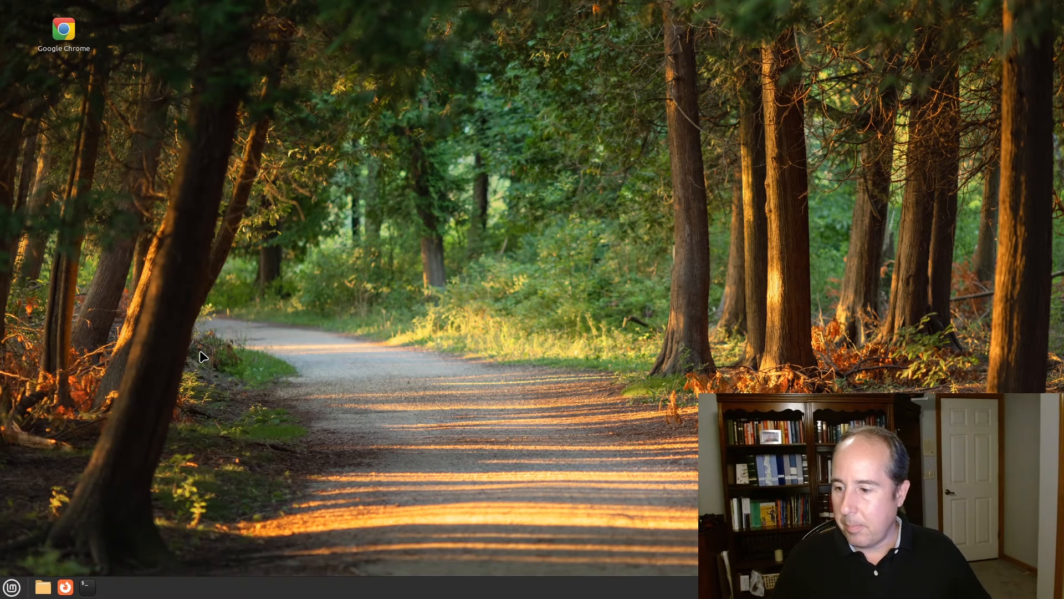
pyautogui.click(11, 589)
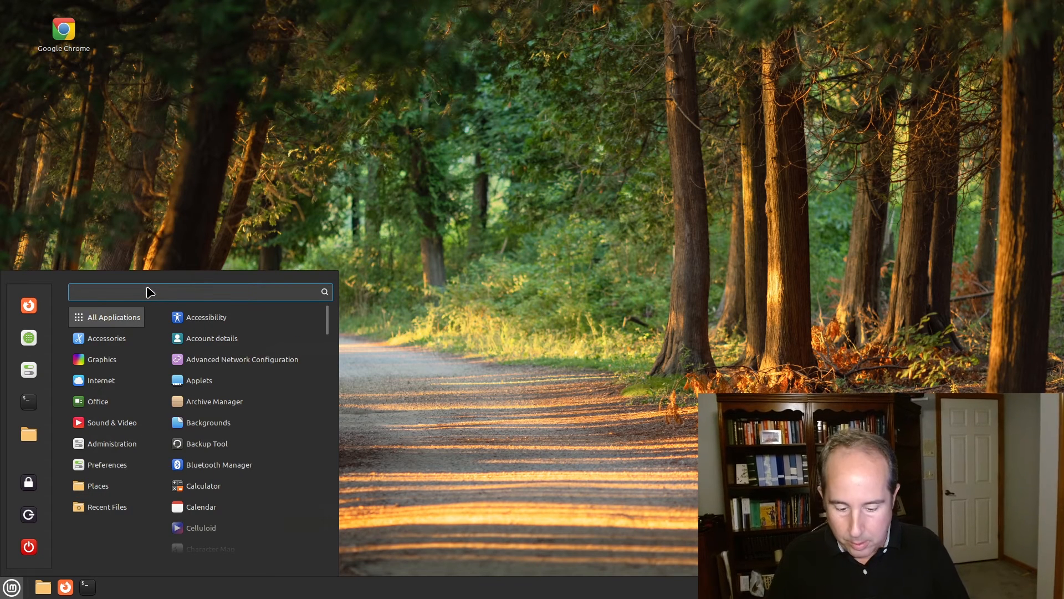
pyautogui.write('firefl')
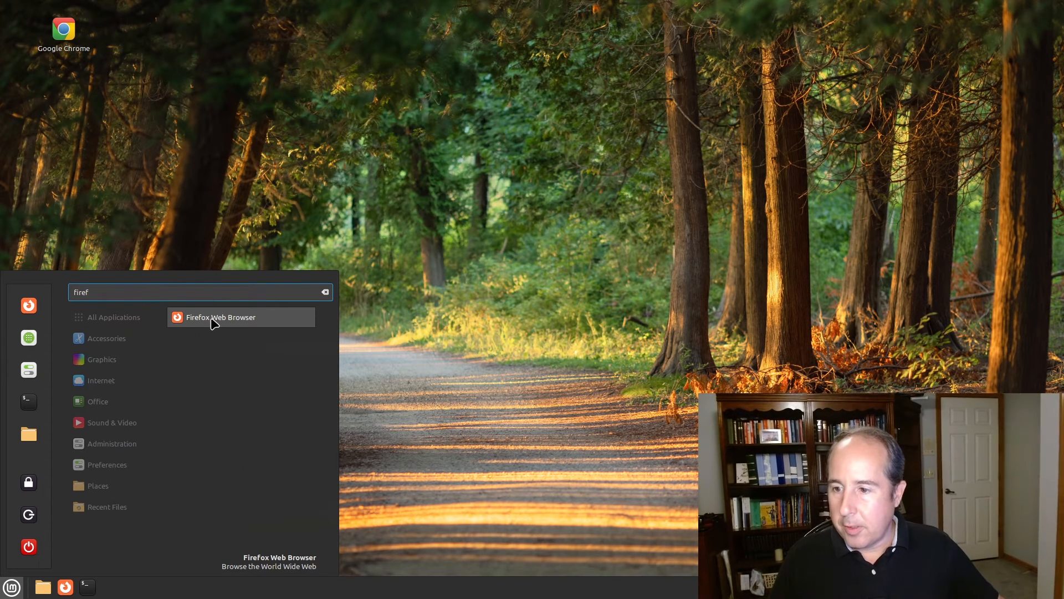
pyautogui.rightClick(214, 317)
pyautogui.click(223, 354)
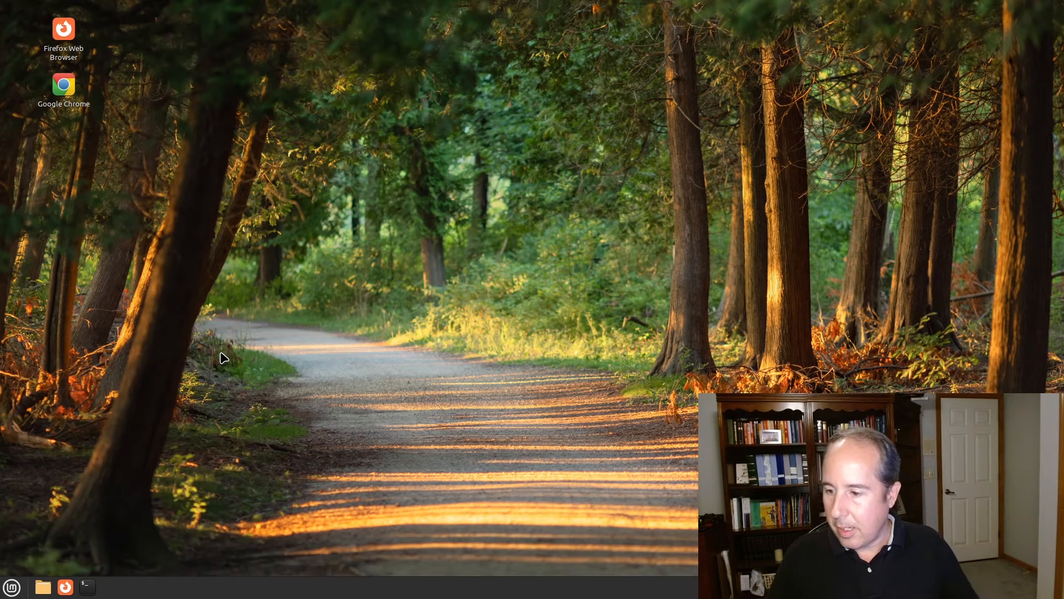
pyautogui.press('super')
pyautogui.write('earth')
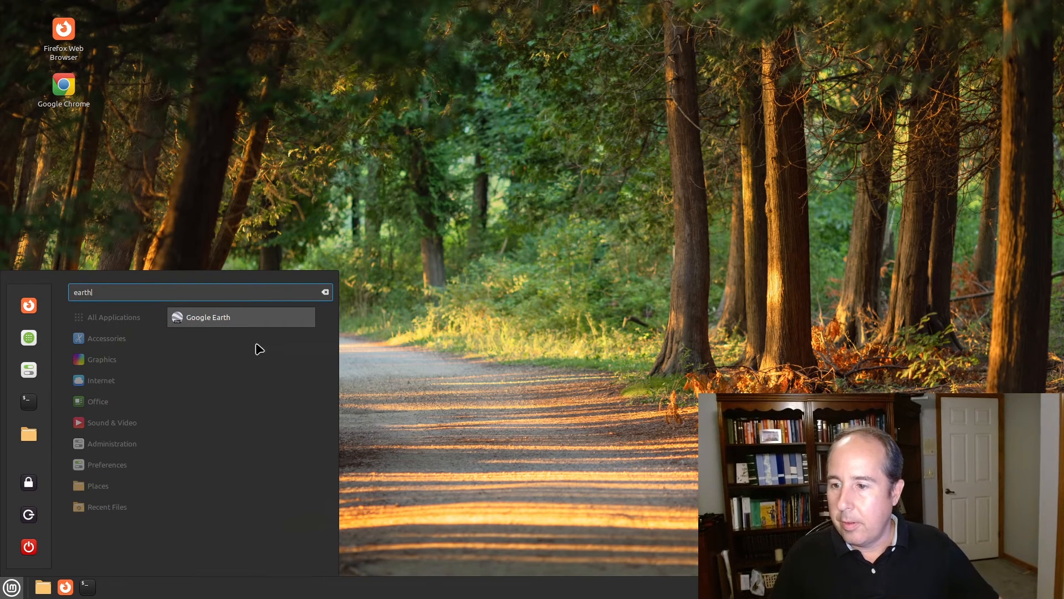
pyautogui.rightClick(240, 318)
pyautogui.click(227, 358)
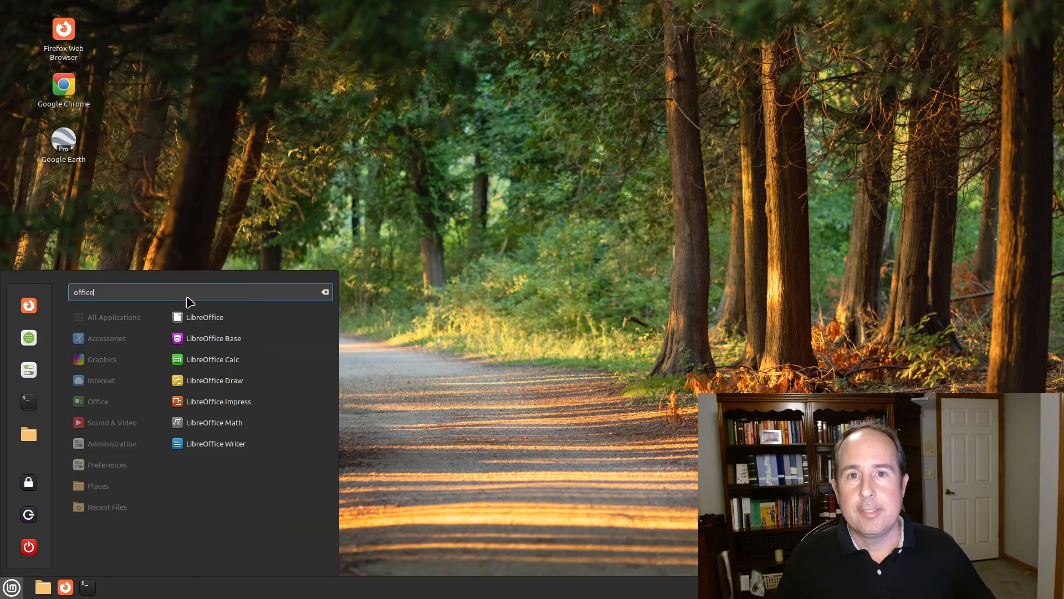
# Open the applications menu to search for the LibreOffice office apps
pyautogui.press('Return')
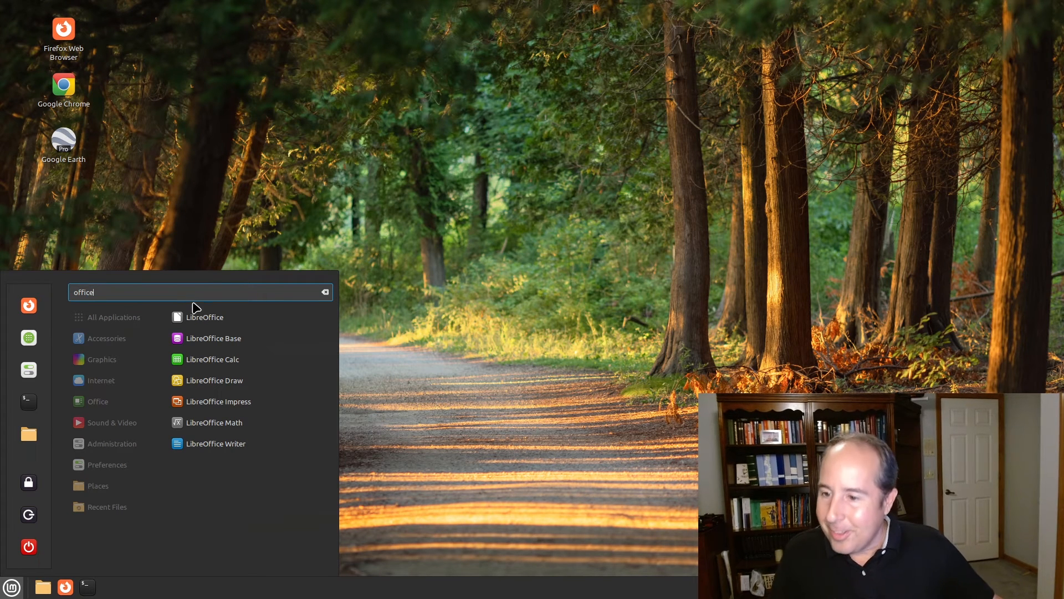
# Open LibreOffice Writer with a blank document, dismiss Tip of the Day, browse the Edit menu, then close Writer
pyautogui.click(232, 449)
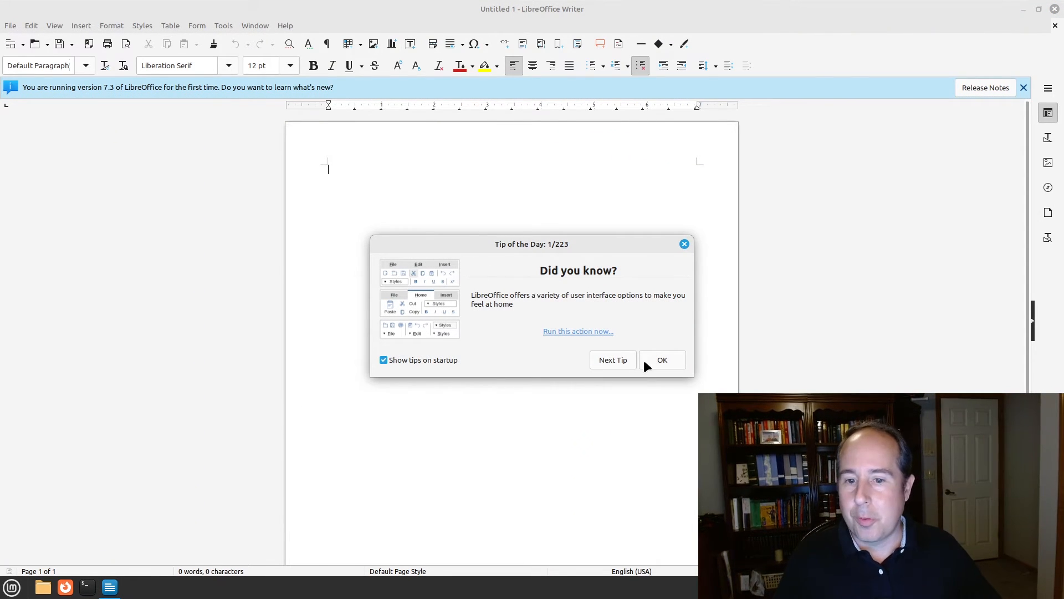
pyautogui.click(658, 360)
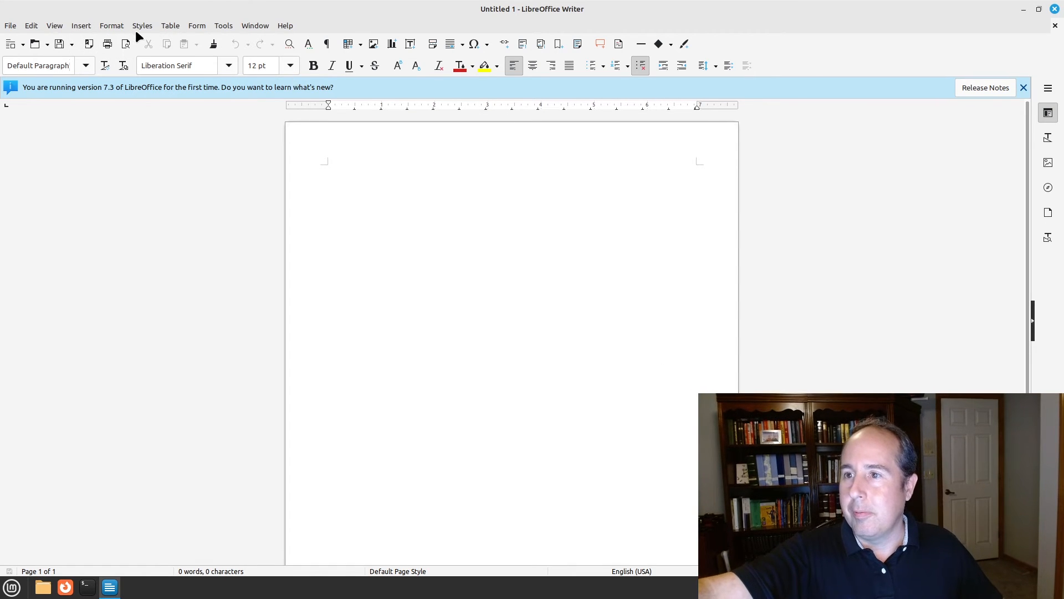
pyautogui.click(31, 25)
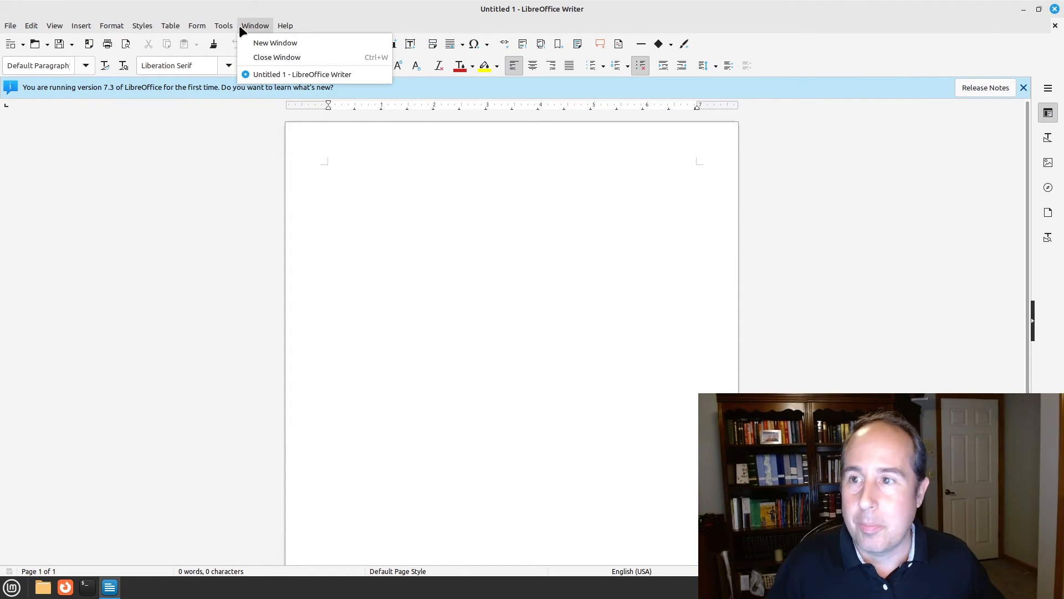
pyautogui.click(322, 17)
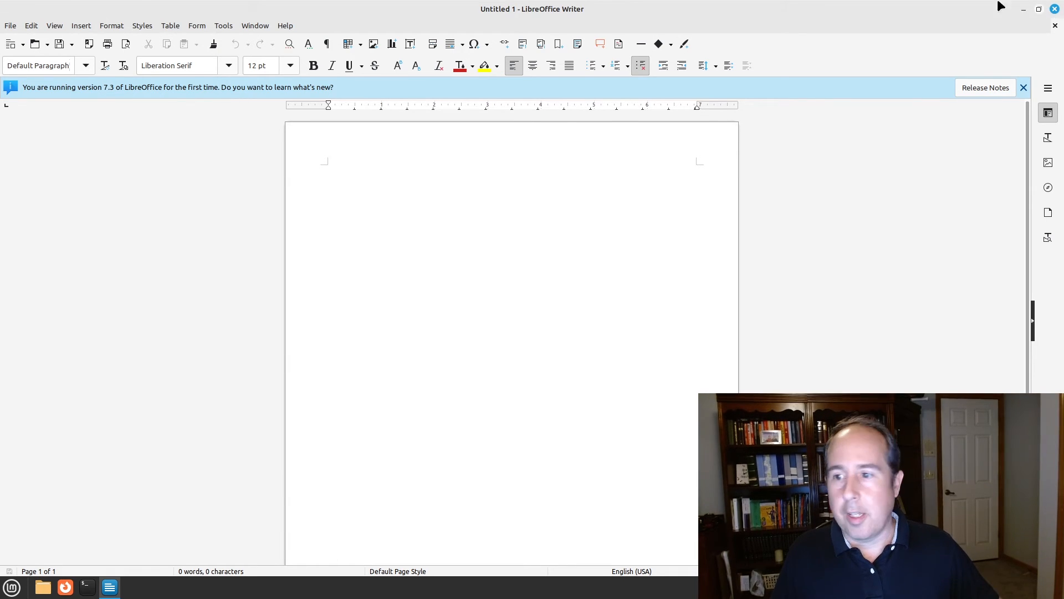
pyautogui.click(1054, 10)
# Launch LibreOffice Calc via an 'excel' search and review the file types in Save As
pyautogui.click(10, 589)
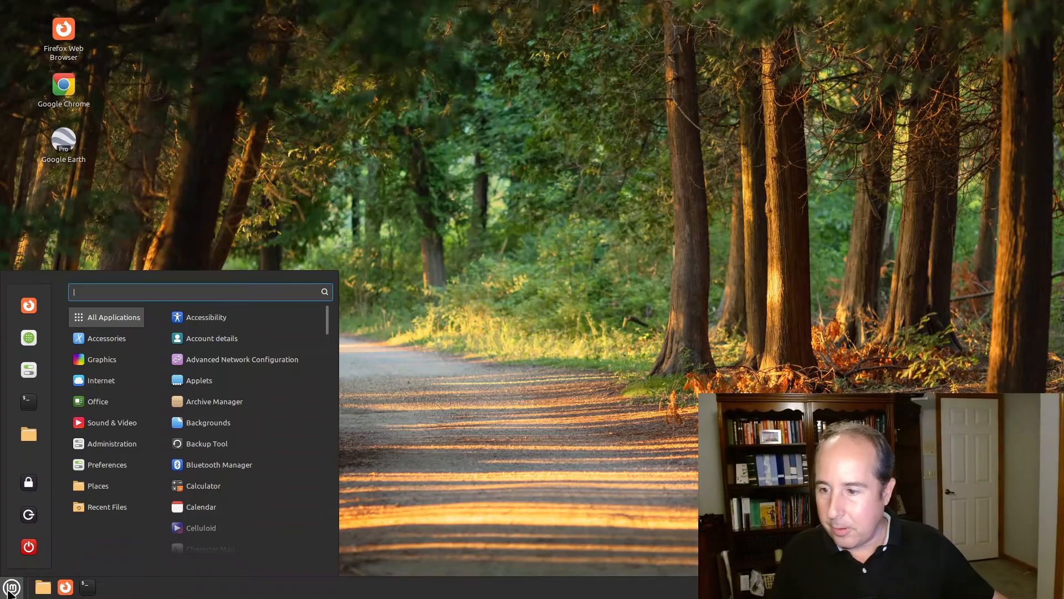
pyautogui.write('excel')
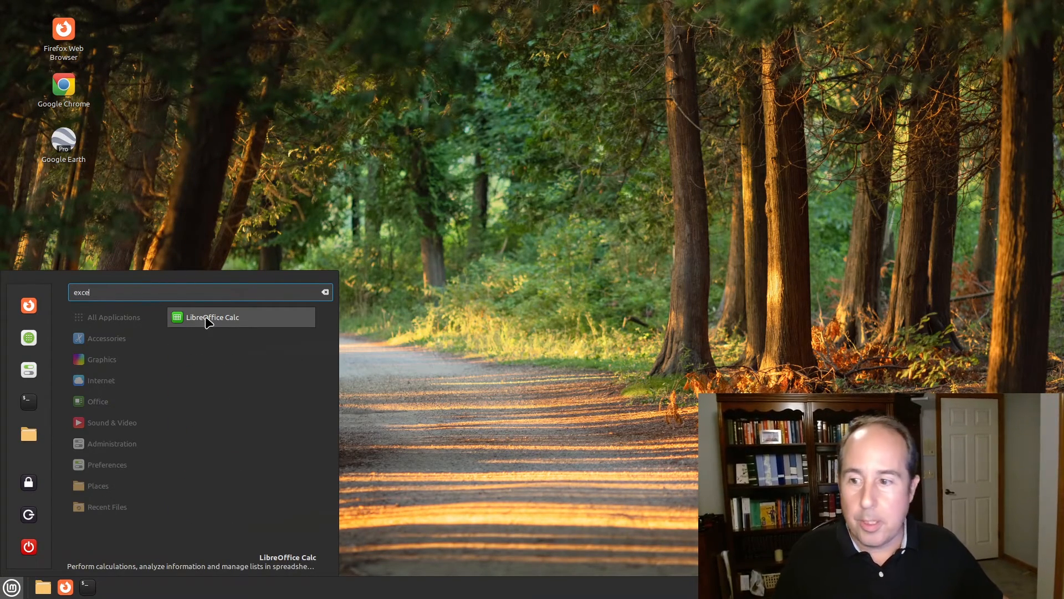
pyautogui.click(208, 322)
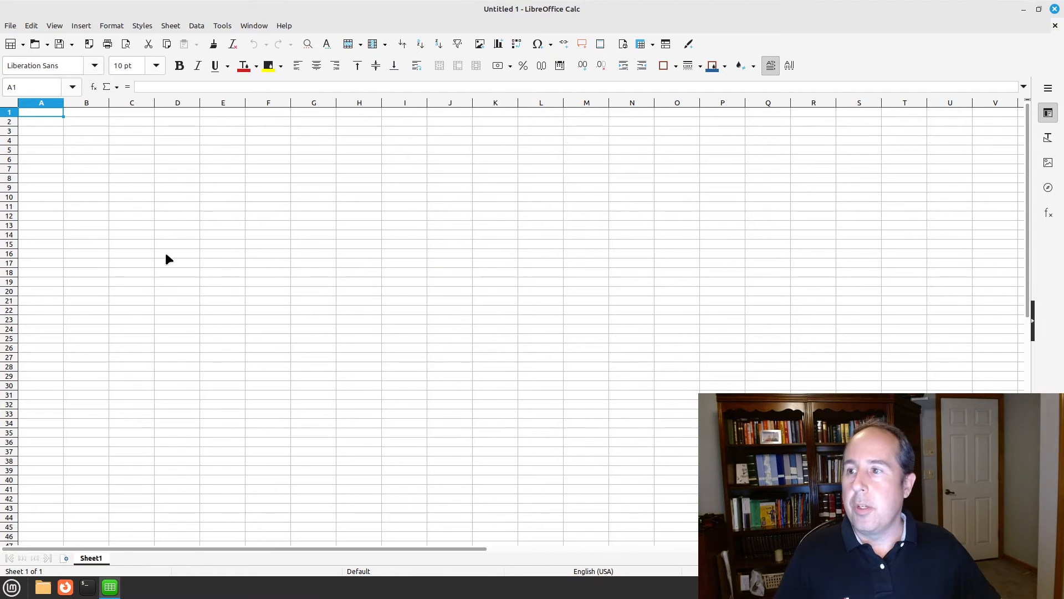
pyautogui.click(10, 25)
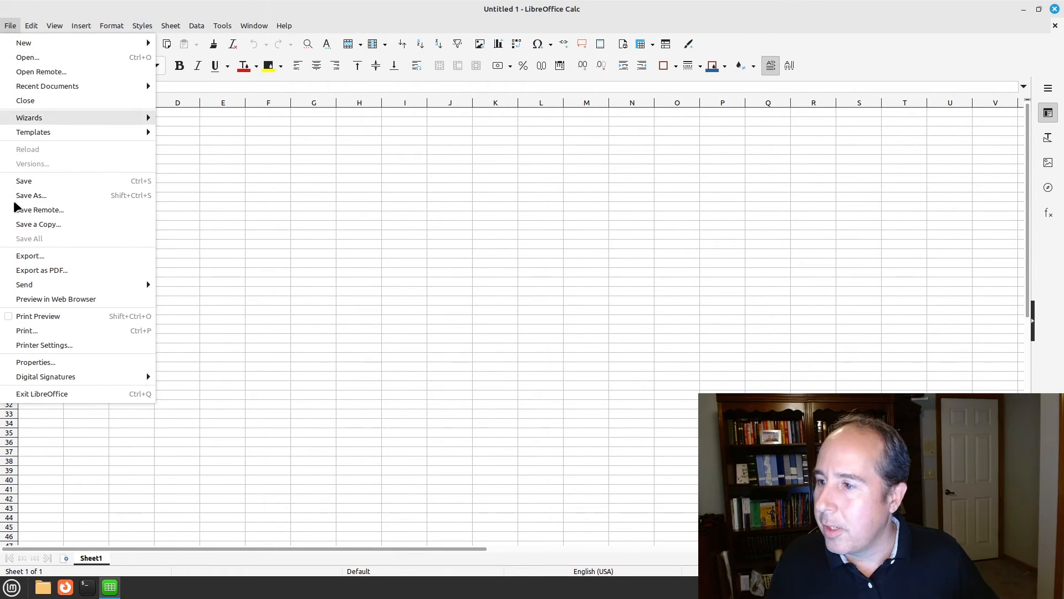
pyautogui.click(33, 194)
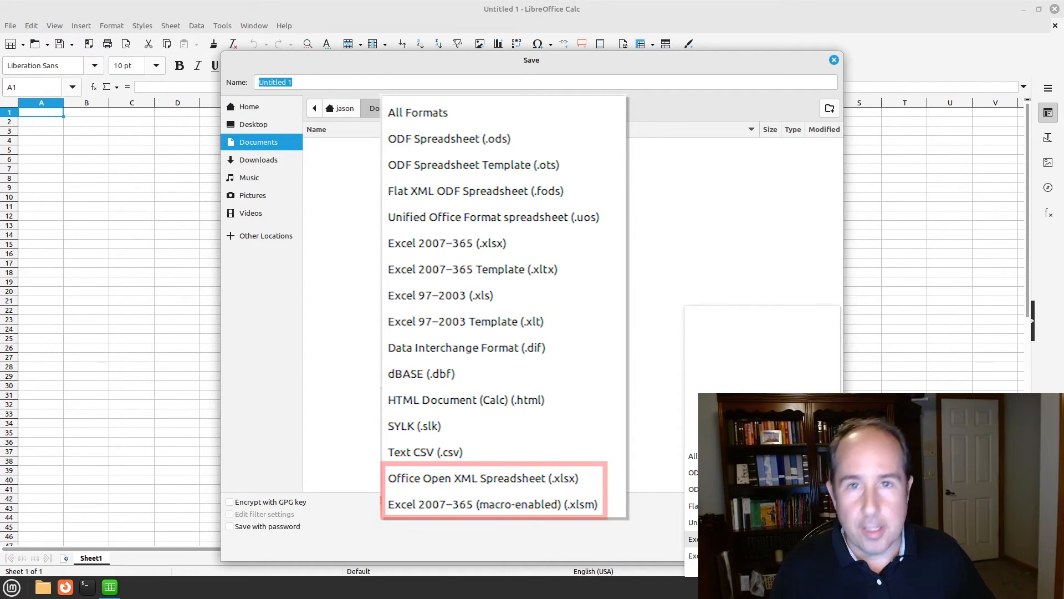
pyautogui.press('Escape')
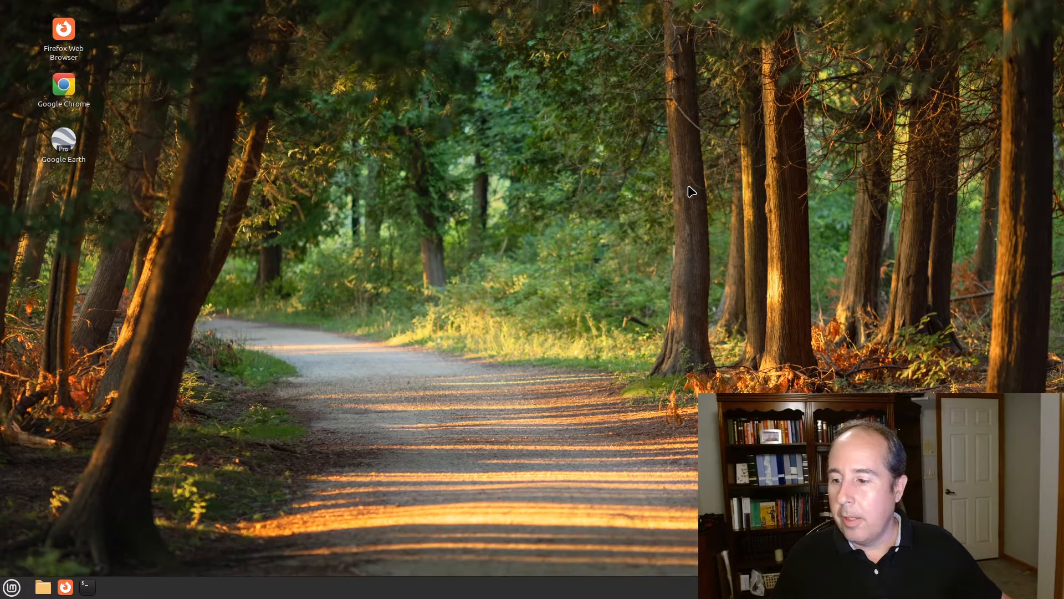
pyautogui.click(12, 587)
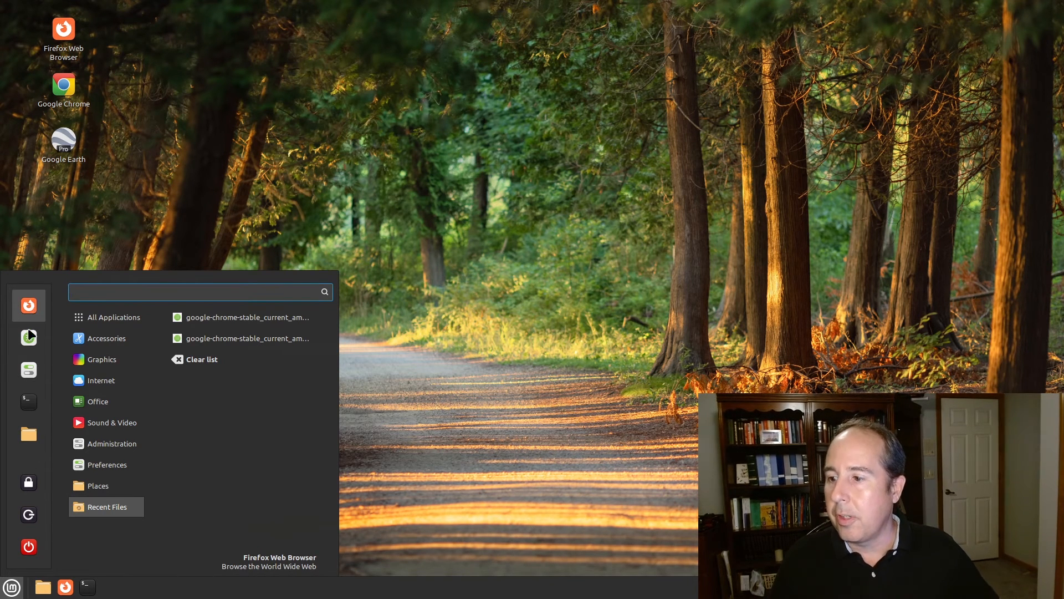
pyautogui.click(30, 371)
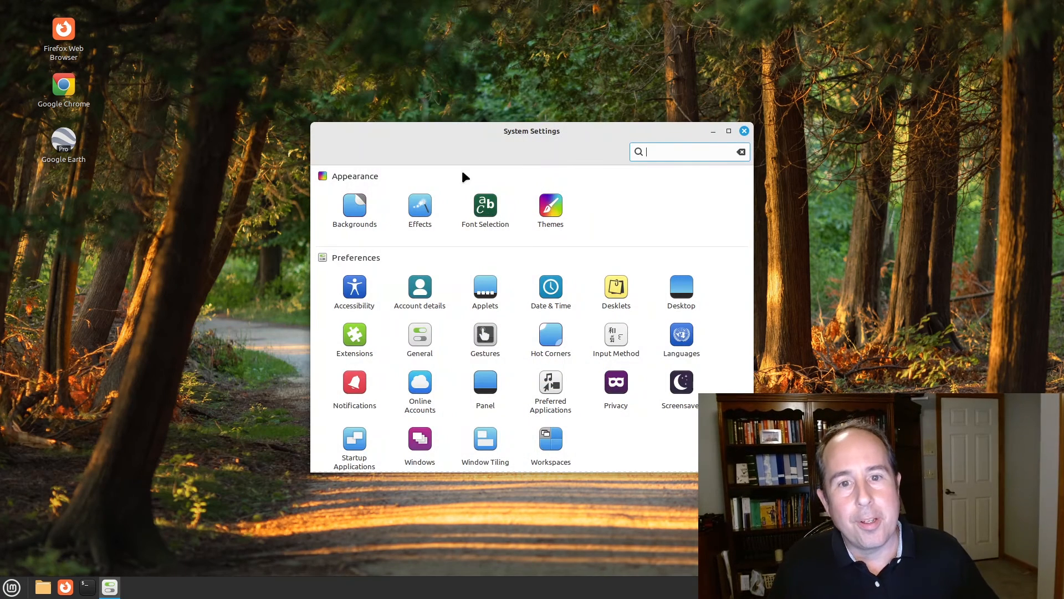
pyautogui.click(728, 131)
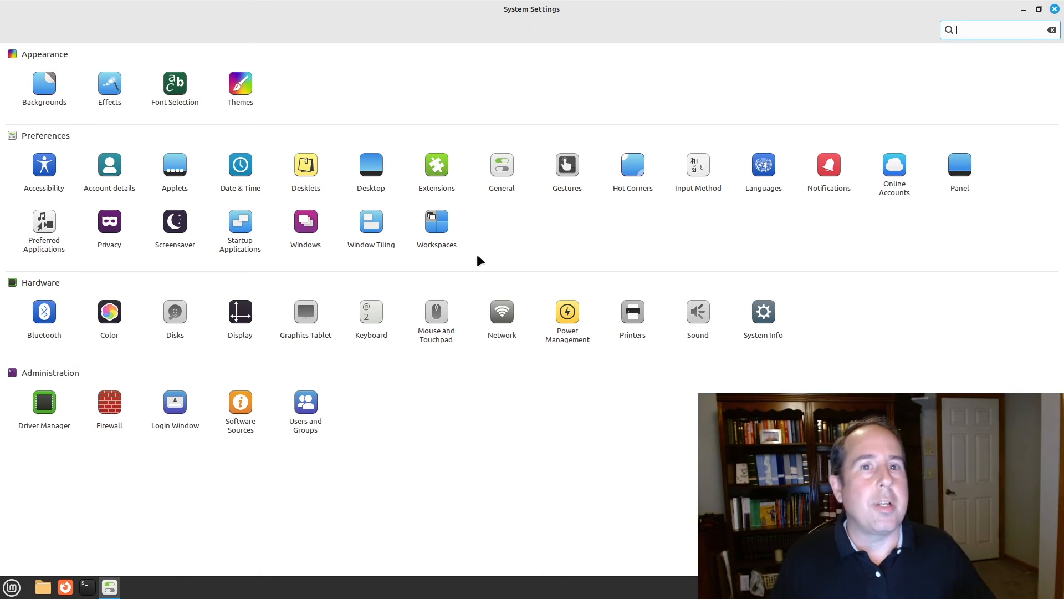
pyautogui.doubleClick(544, 8)
pyautogui.click(741, 83)
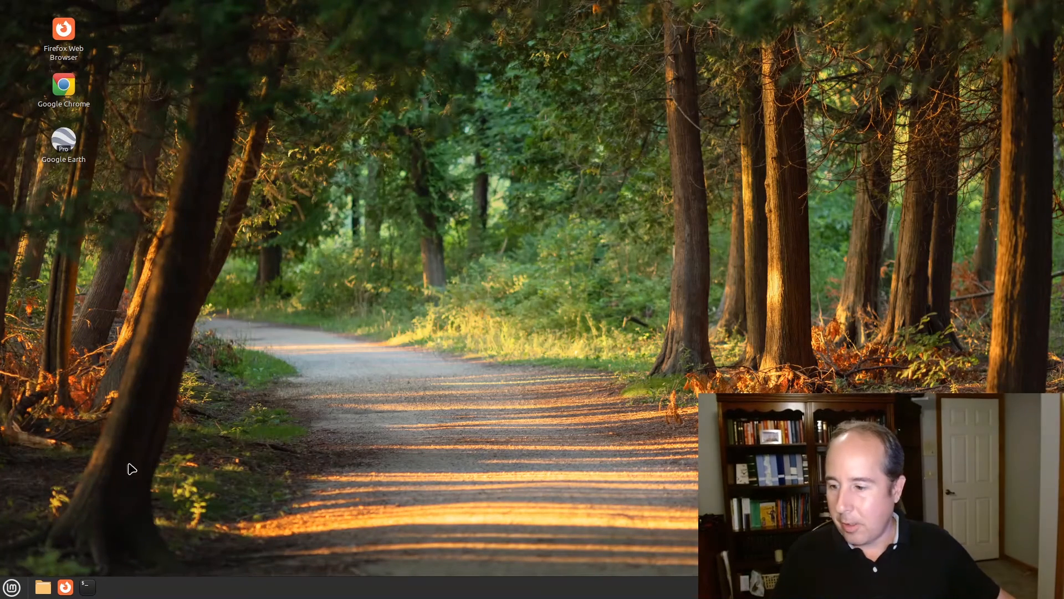
# Browse the Accessories, Sound & Video, Preferences and other categories in the applications menu
pyautogui.click(12, 586)
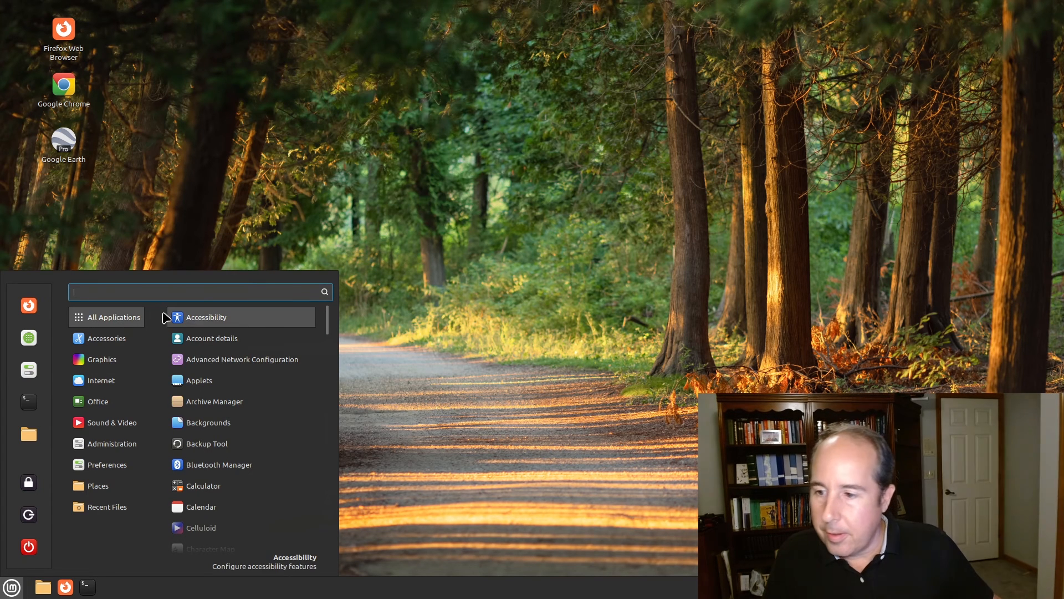
pyautogui.click(102, 339)
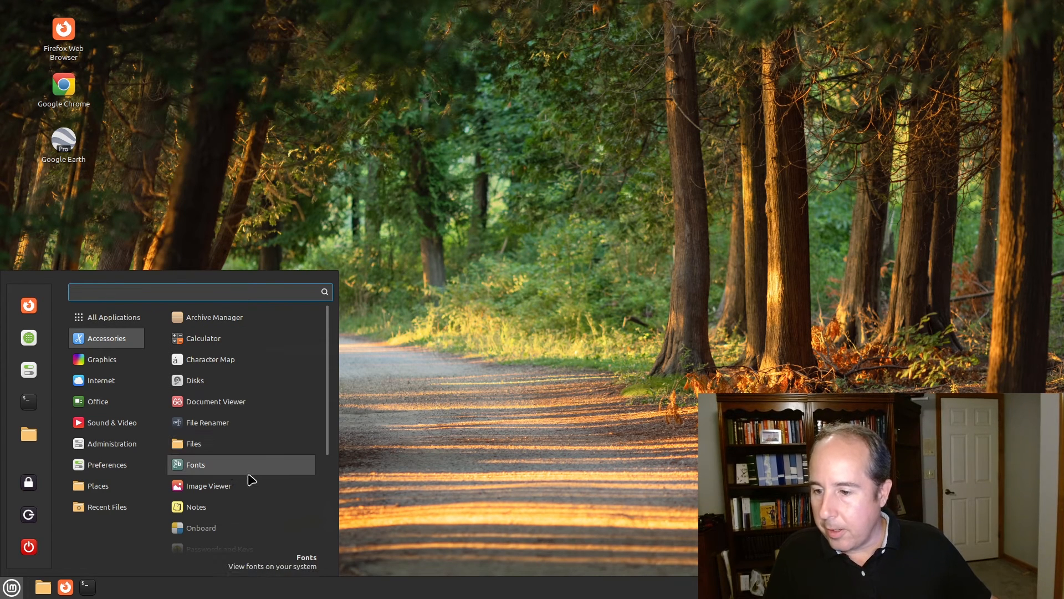
pyautogui.scroll(-1, 246, 460)
pyautogui.moveTo(108, 360)
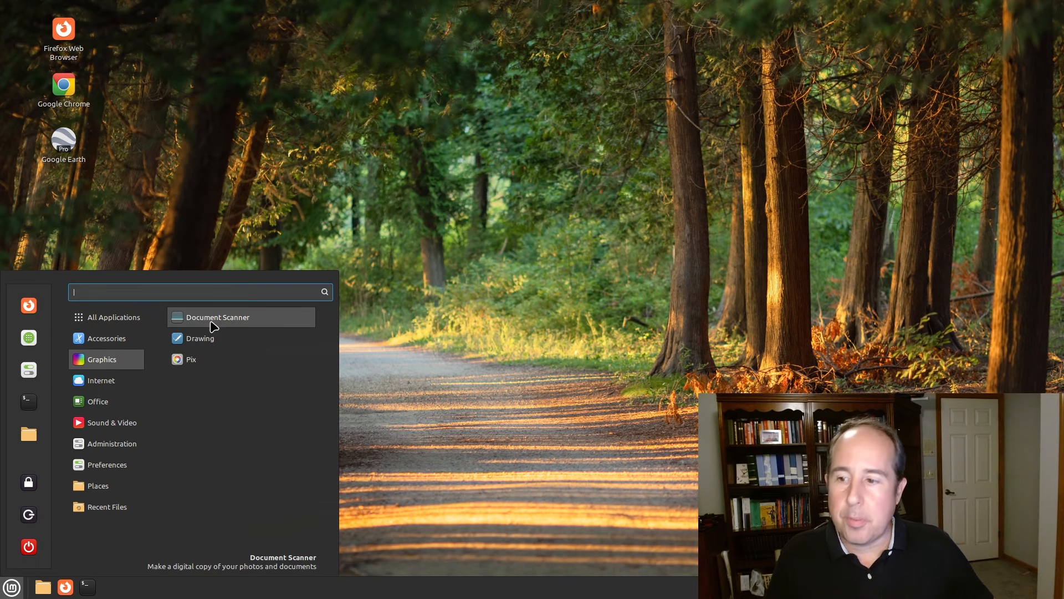
pyautogui.moveTo(115, 386)
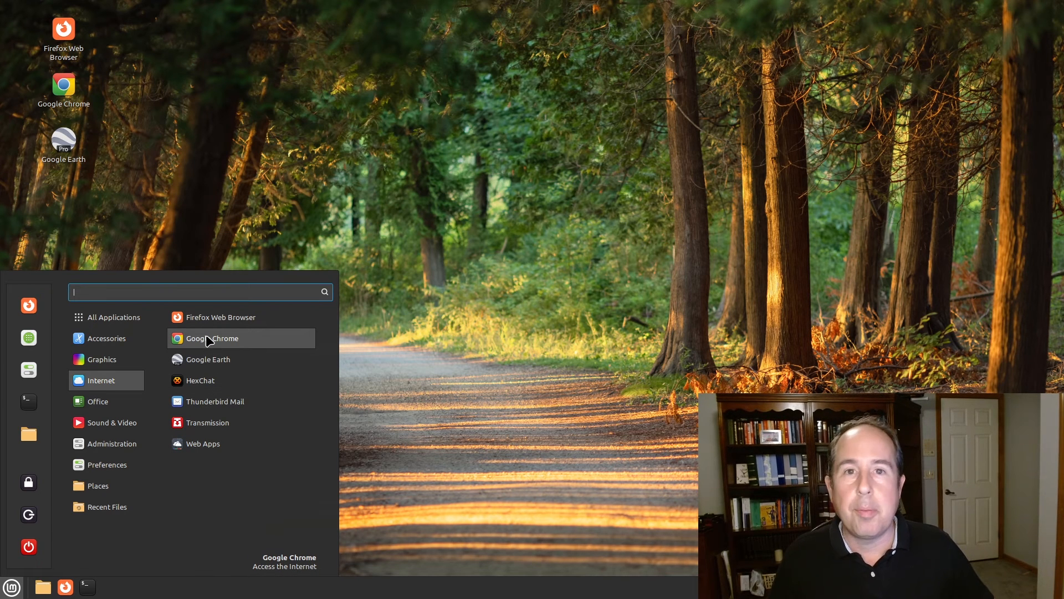
pyautogui.moveTo(92, 409)
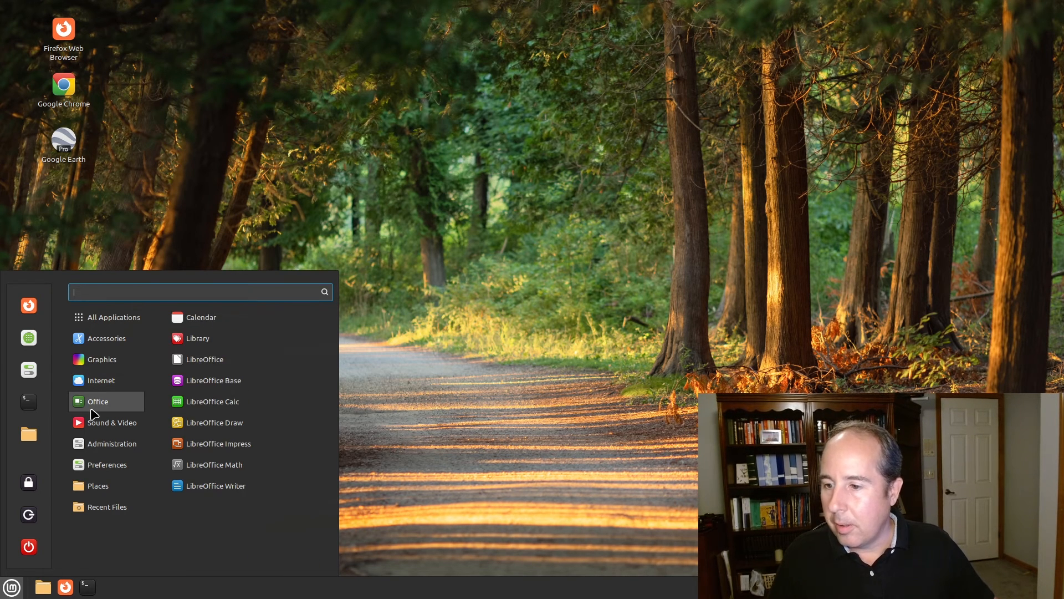
pyautogui.moveTo(101, 447)
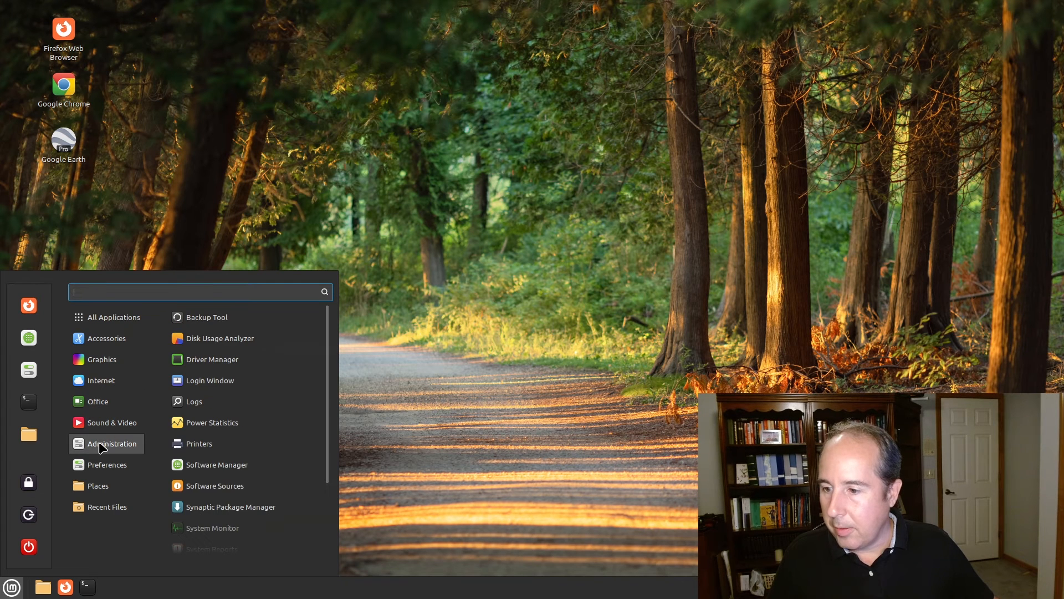
pyautogui.scroll(-3, 214, 449)
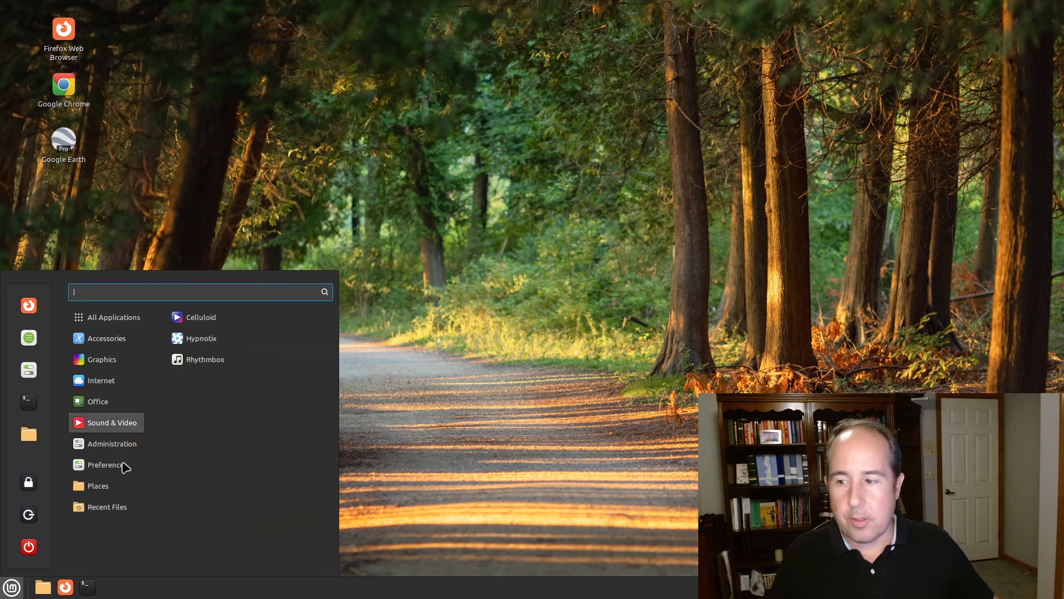
pyautogui.moveTo(122, 469)
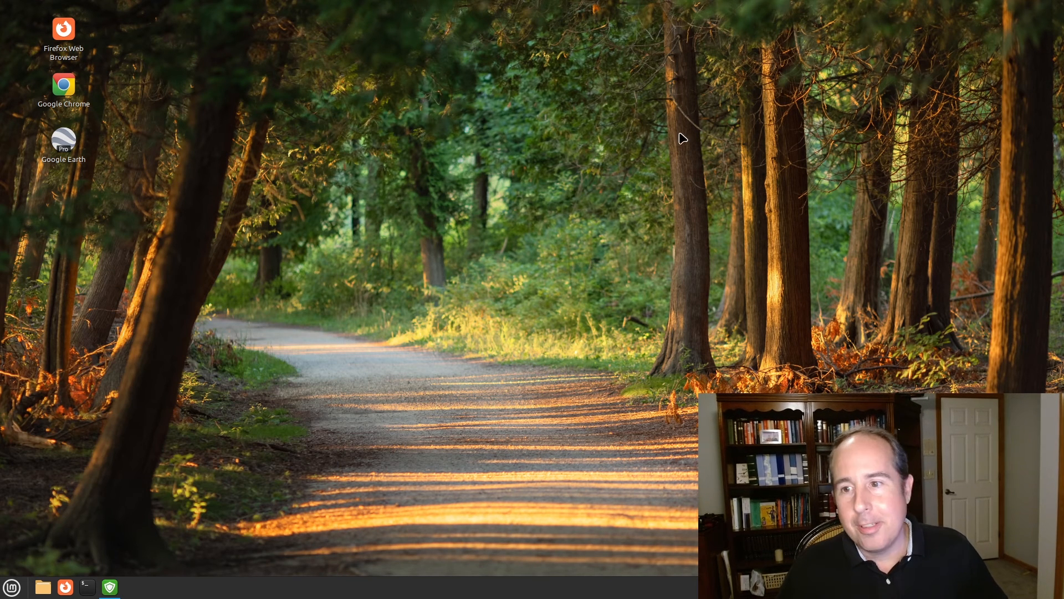
# Add a Thunderbird Mail desktop launcher via a 'thun' search, open Thunderbird from it, then close it
pyautogui.click(11, 588)
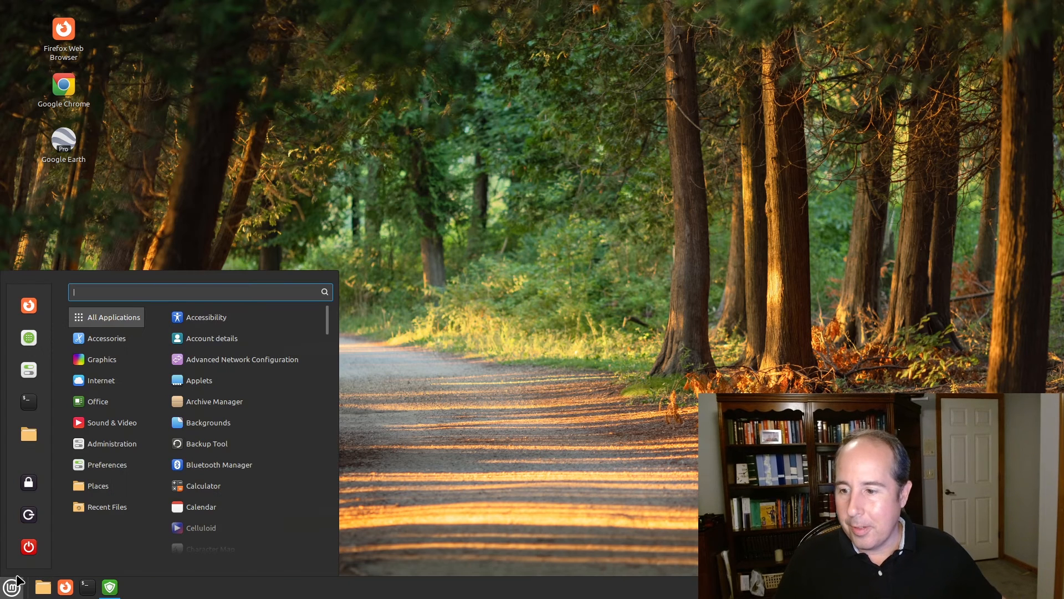
pyautogui.write('thun')
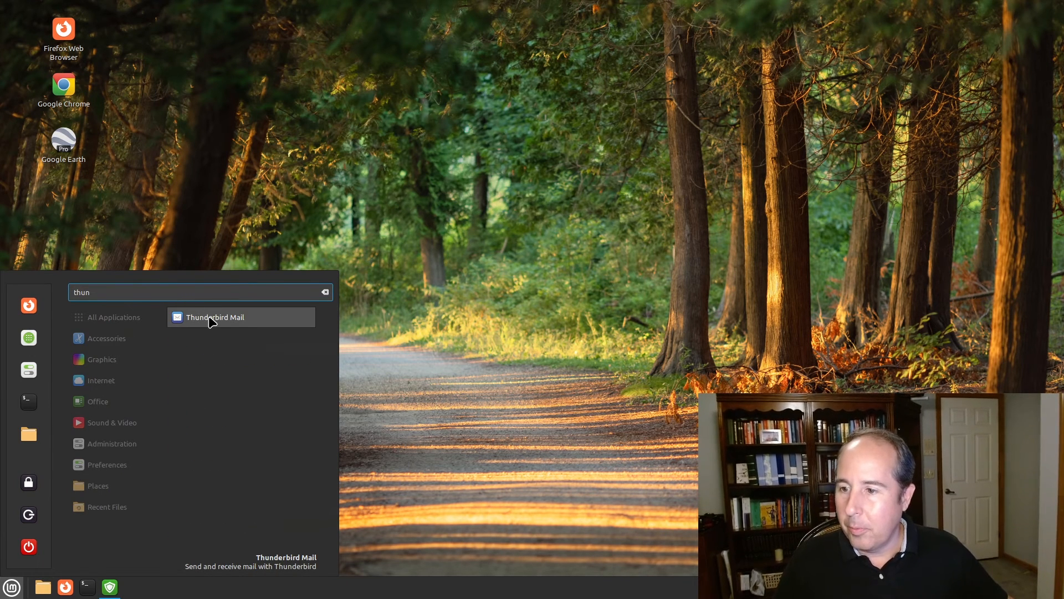
pyautogui.rightClick(211, 322)
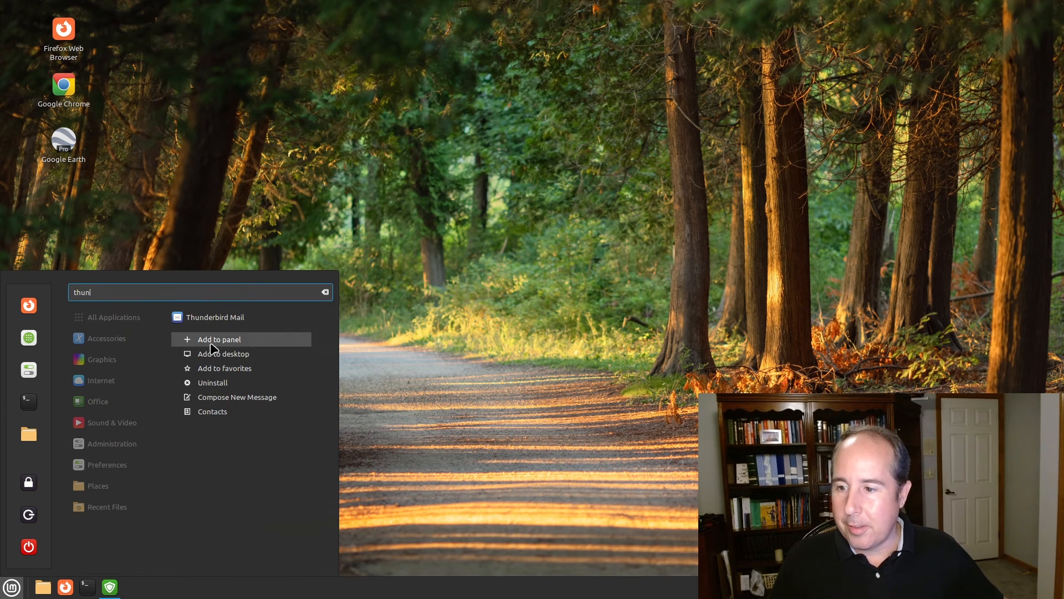
pyautogui.click(224, 354)
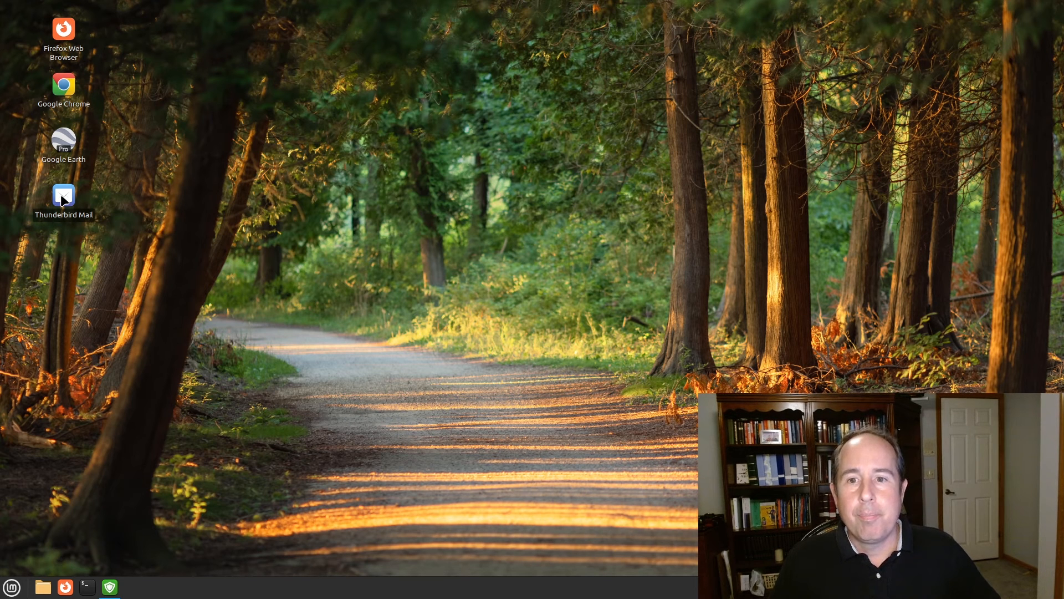
pyautogui.doubleClick(63, 197)
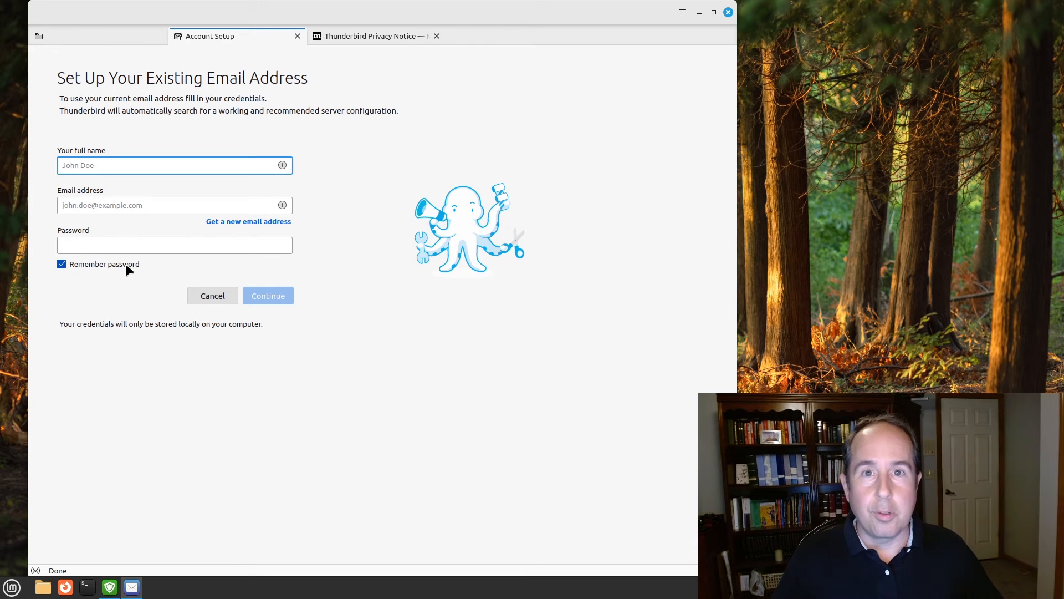
pyautogui.click(728, 12)
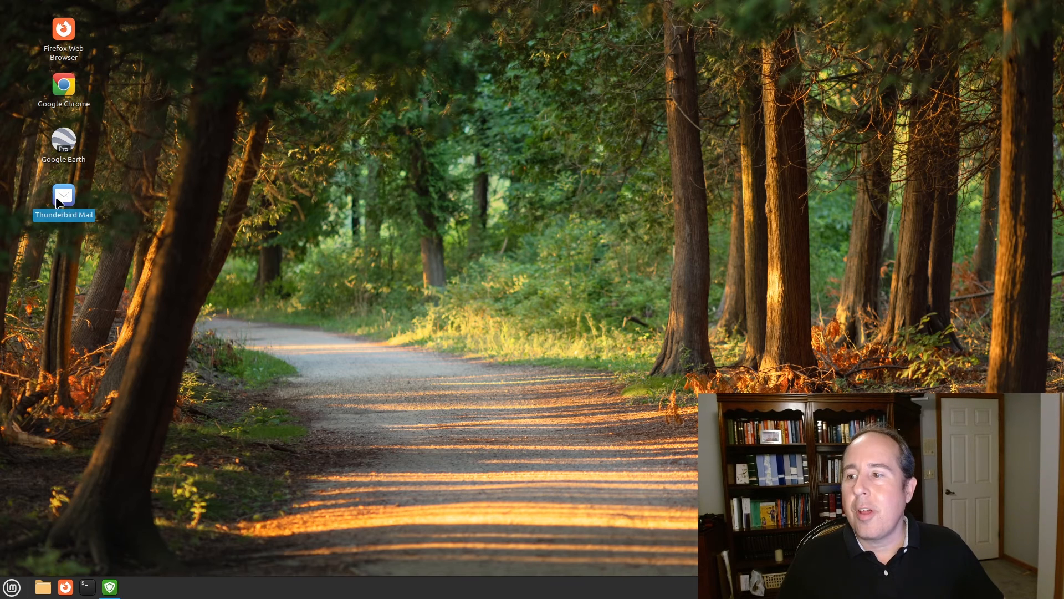
# Open the desktop's Customize layout settings after the Thunderbird Mail icon fails to move
pyautogui.moveTo(59, 197); pyautogui.dragTo(175, 186)
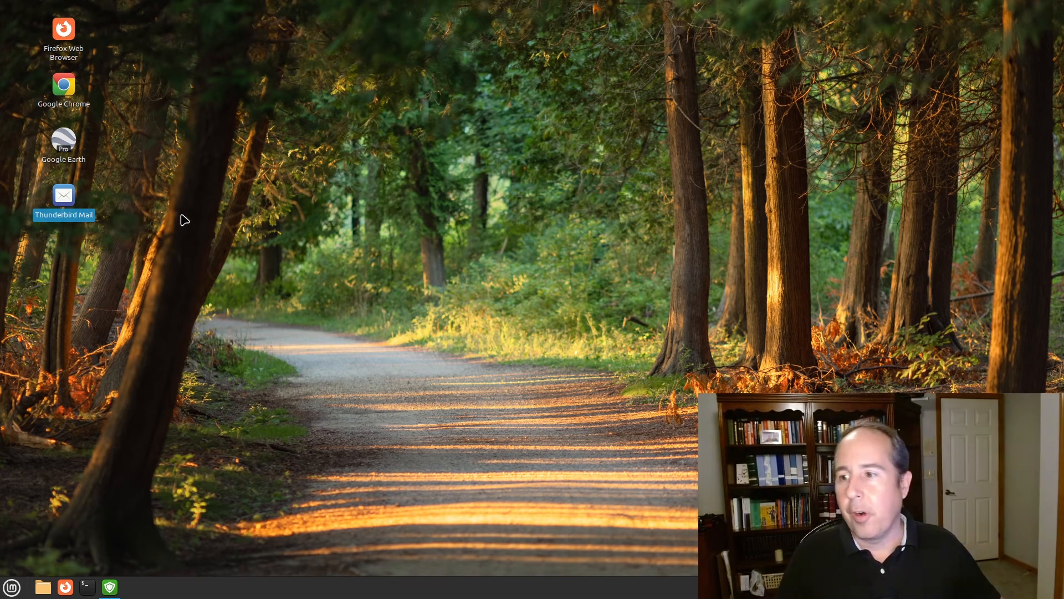
pyautogui.rightClick(108, 190)
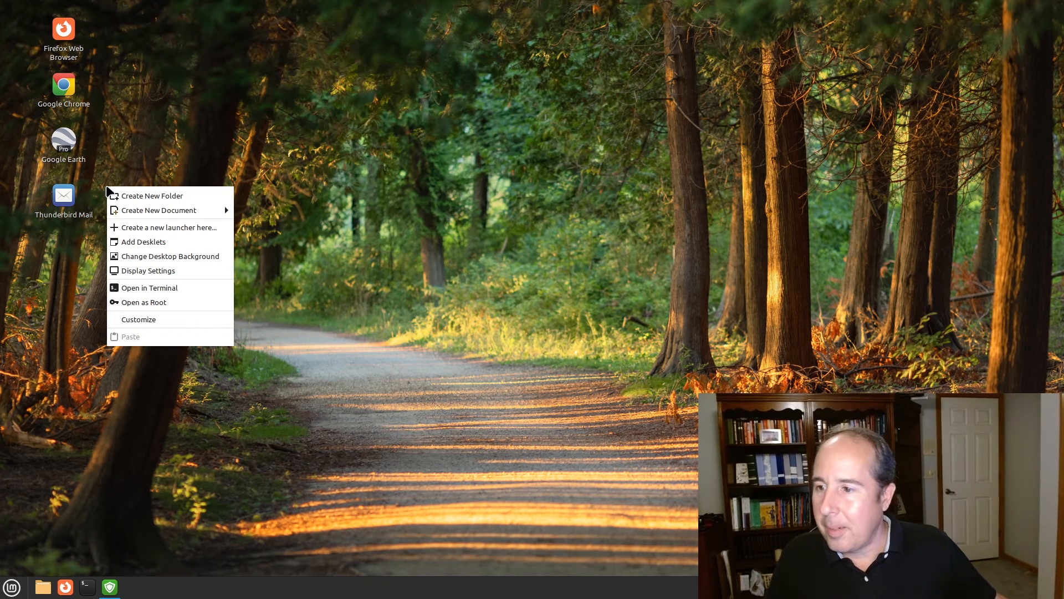
pyautogui.click(139, 320)
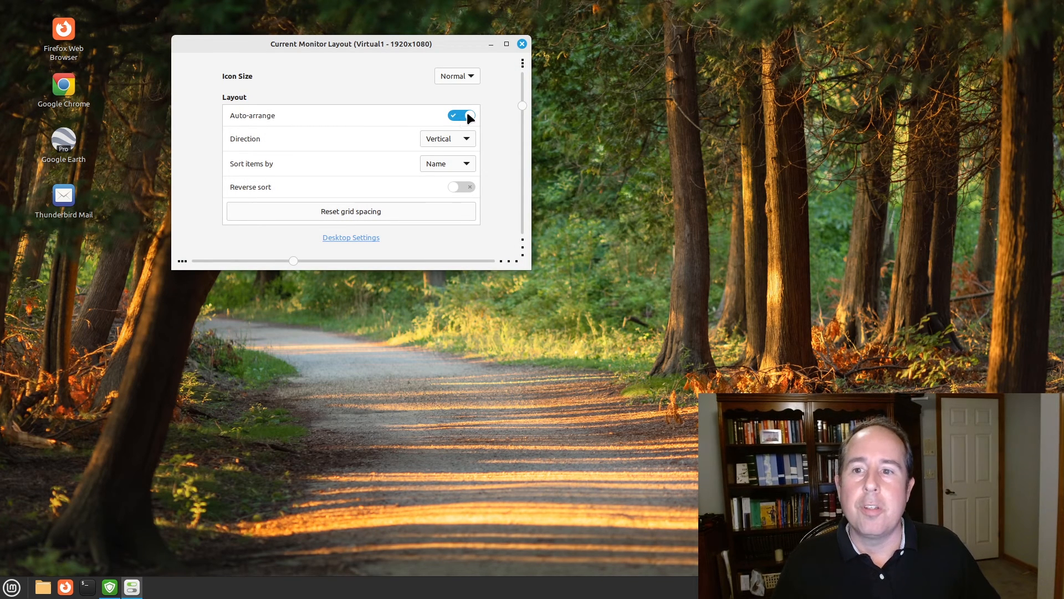
# With Auto-arrange off, drag the Thunderbird Mail and Firefox icons to new spots
pyautogui.moveTo(272, 51); pyautogui.dragTo(468, 62)
pyautogui.moveTo(64, 194); pyautogui.dragTo(135, 197)
pyautogui.moveTo(78, 59); pyautogui.dragTo(61, 41)
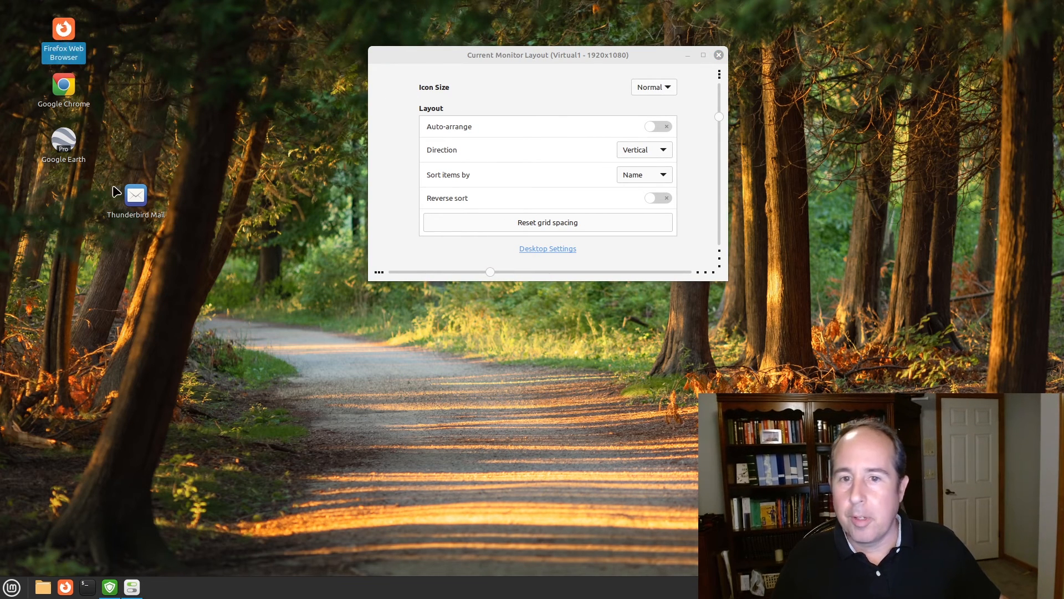
pyautogui.moveTo(141, 199); pyautogui.dragTo(74, 195)
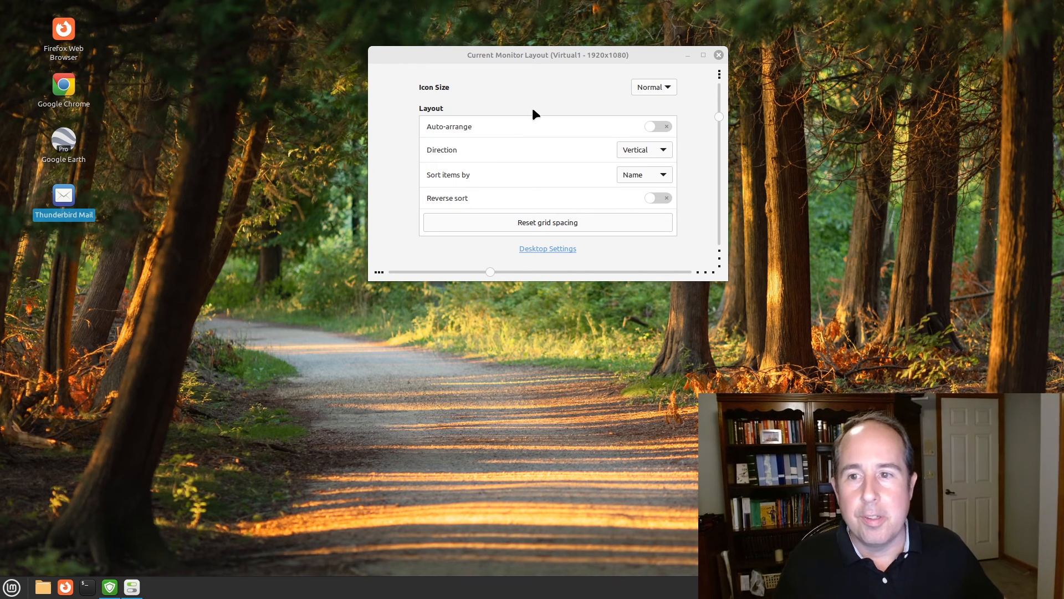
# Enable the Computer desktop icon and place it in the top-left spot
pyautogui.click(554, 252)
pyautogui.click(554, 249)
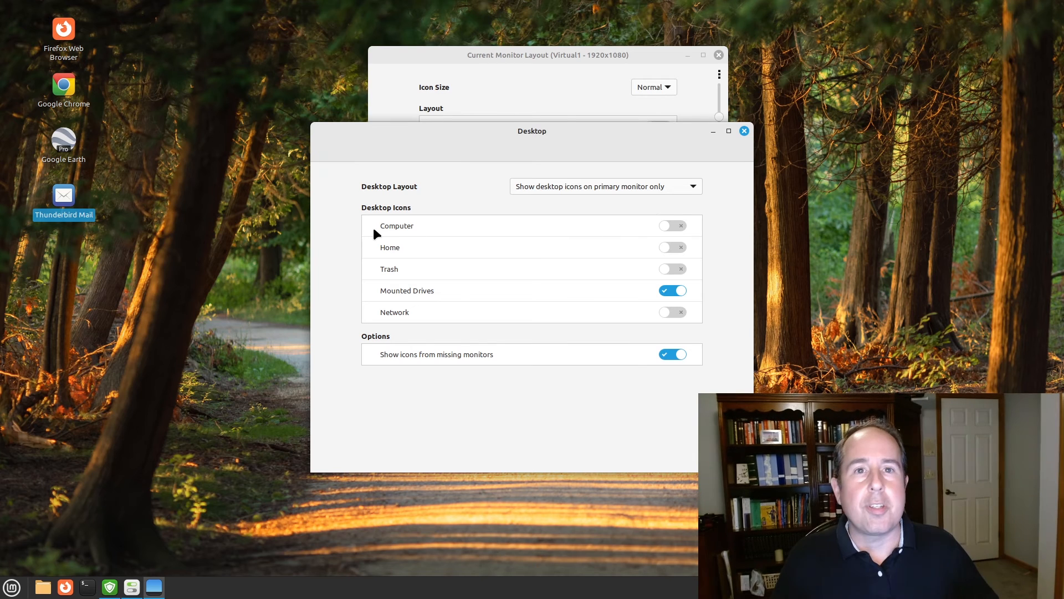
pyautogui.click(676, 226)
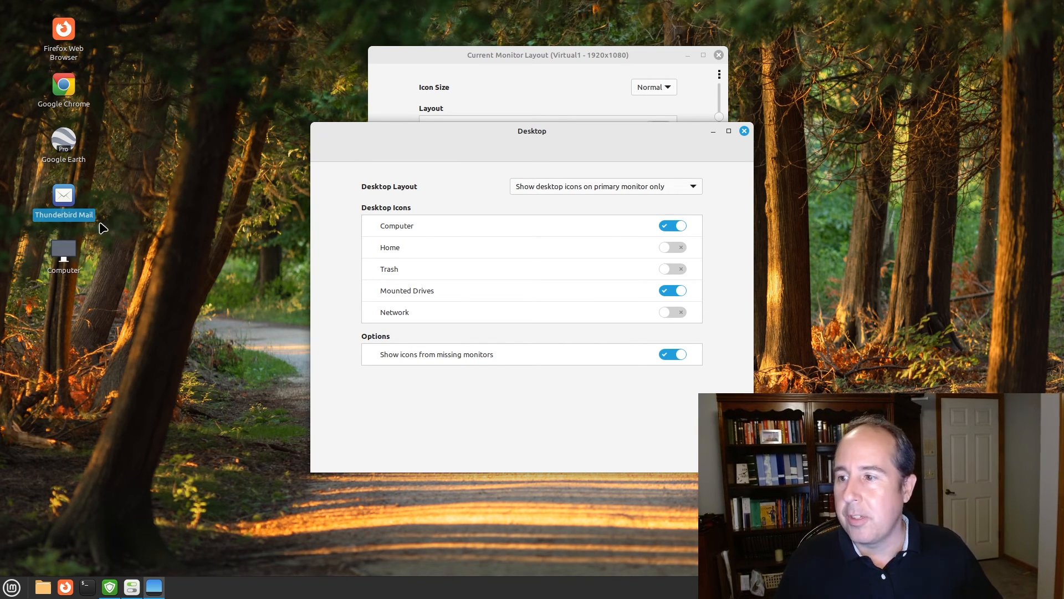
pyautogui.moveTo(63, 251); pyautogui.dragTo(138, 92)
pyautogui.moveTo(77, 299); pyautogui.dragTo(65, 89)
pyautogui.moveTo(149, 94); pyautogui.dragTo(70, 37)
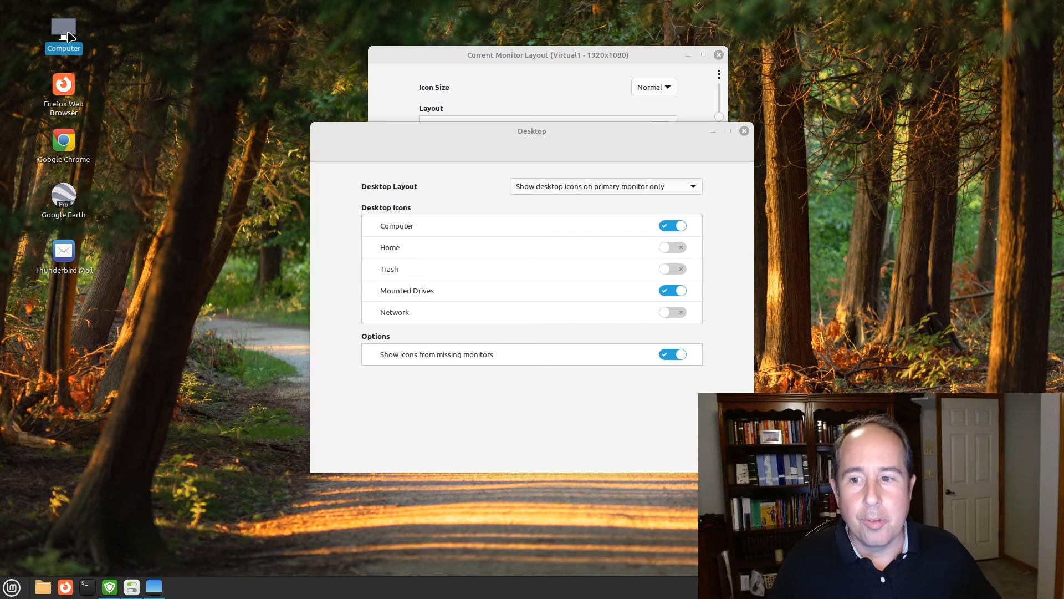
# Enable the Home and Trash desktop icons and move them up among the top icons
pyautogui.click(667, 245)
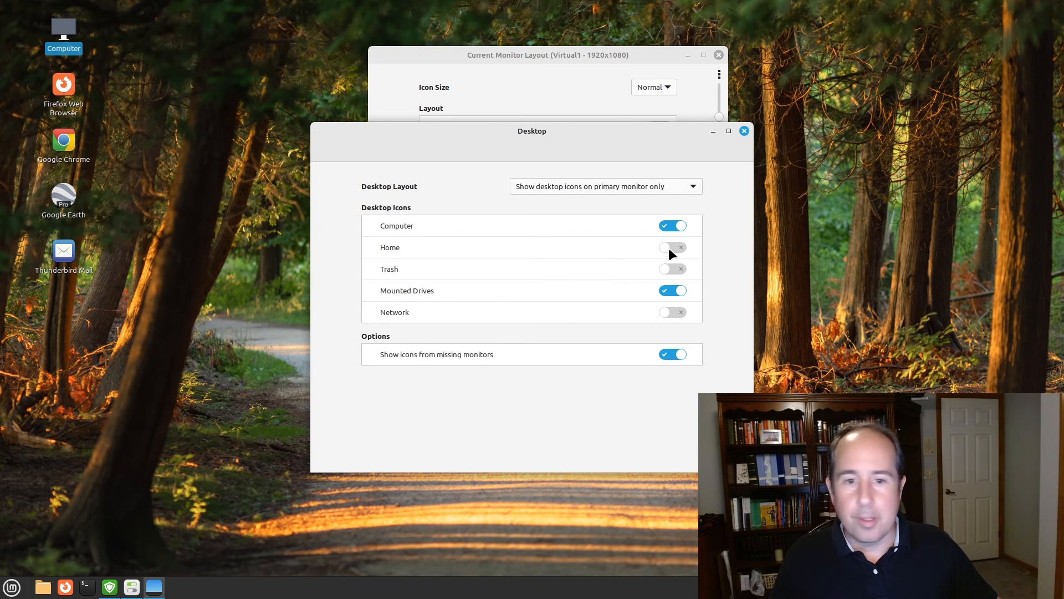
pyautogui.click(667, 246)
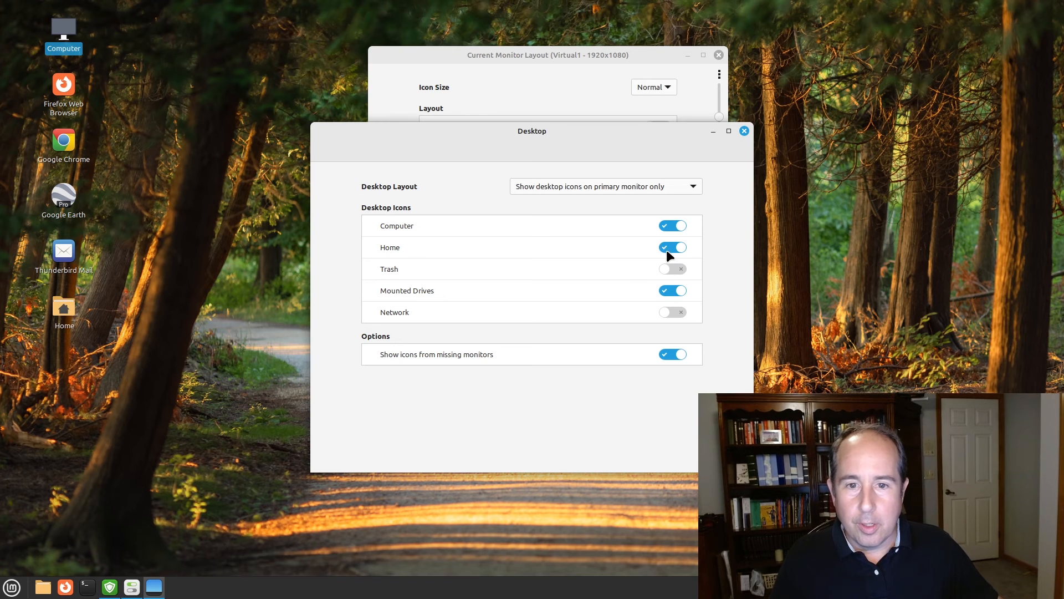
pyautogui.click(667, 248)
pyautogui.click(667, 246)
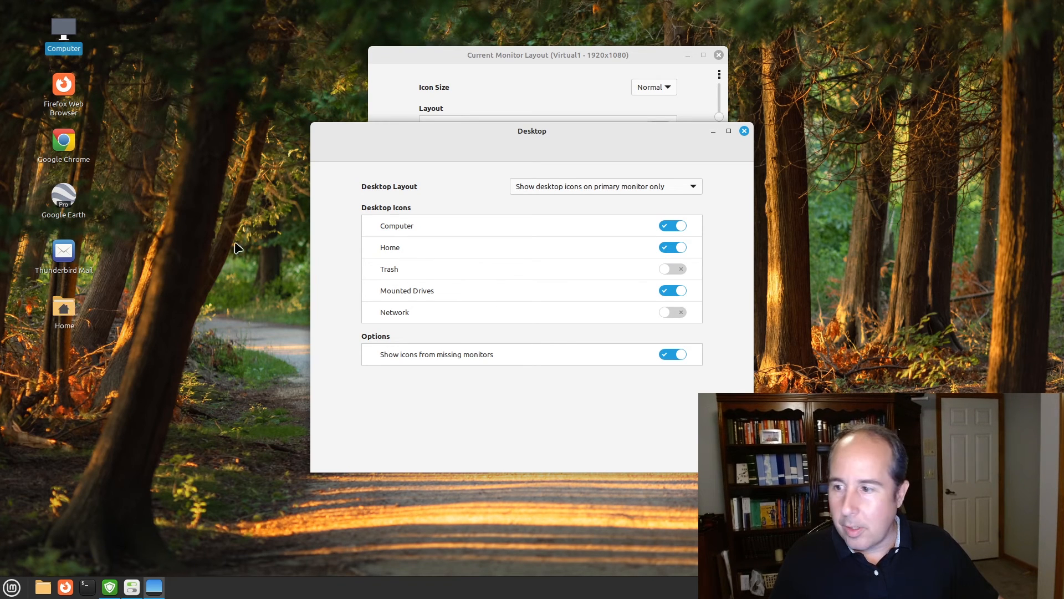
pyautogui.moveTo(64, 309); pyautogui.dragTo(137, 86)
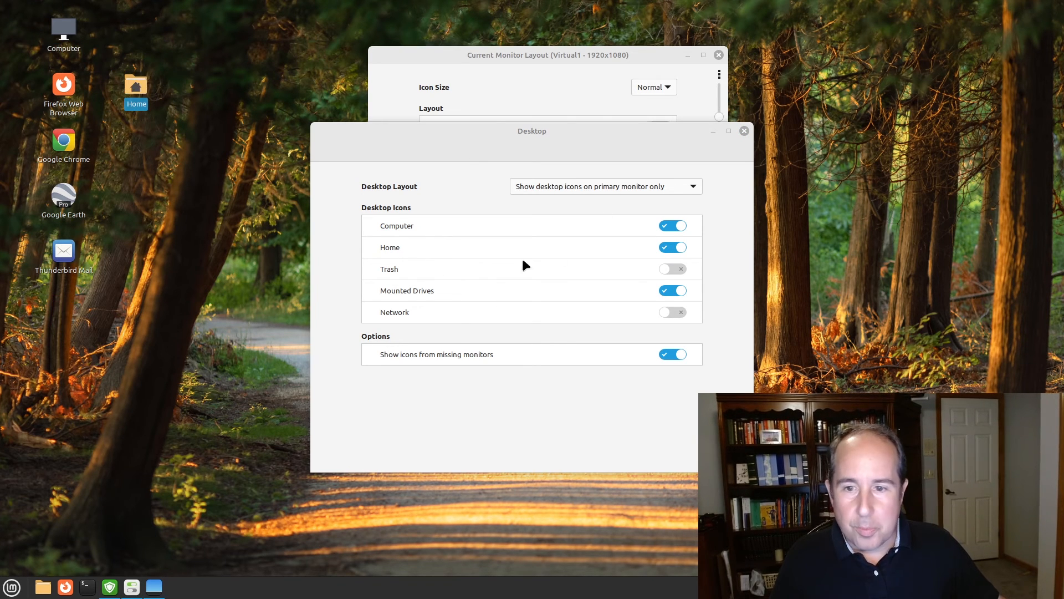
pyautogui.click(668, 269)
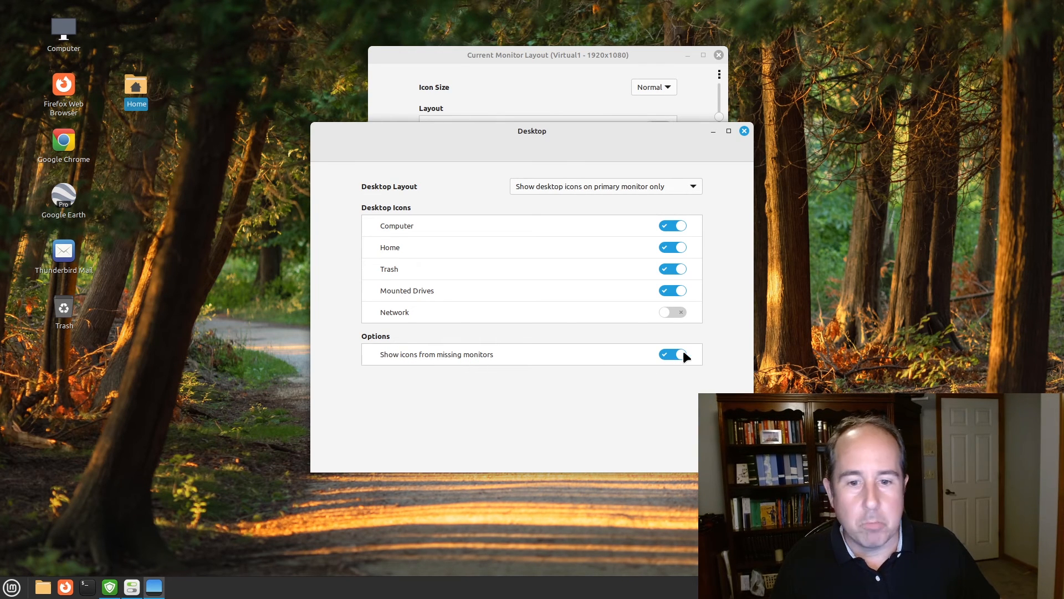
pyautogui.moveTo(64, 307); pyautogui.dragTo(128, 144)
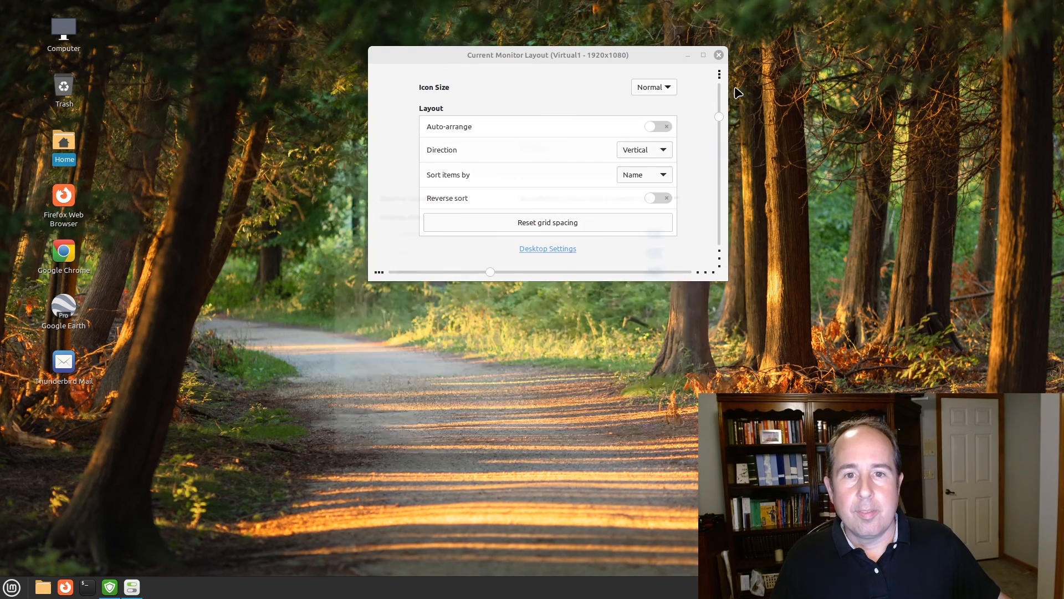
# Close the Current Monitor Layout window, keeping the rearranged desktop icons
pyautogui.click(719, 55)
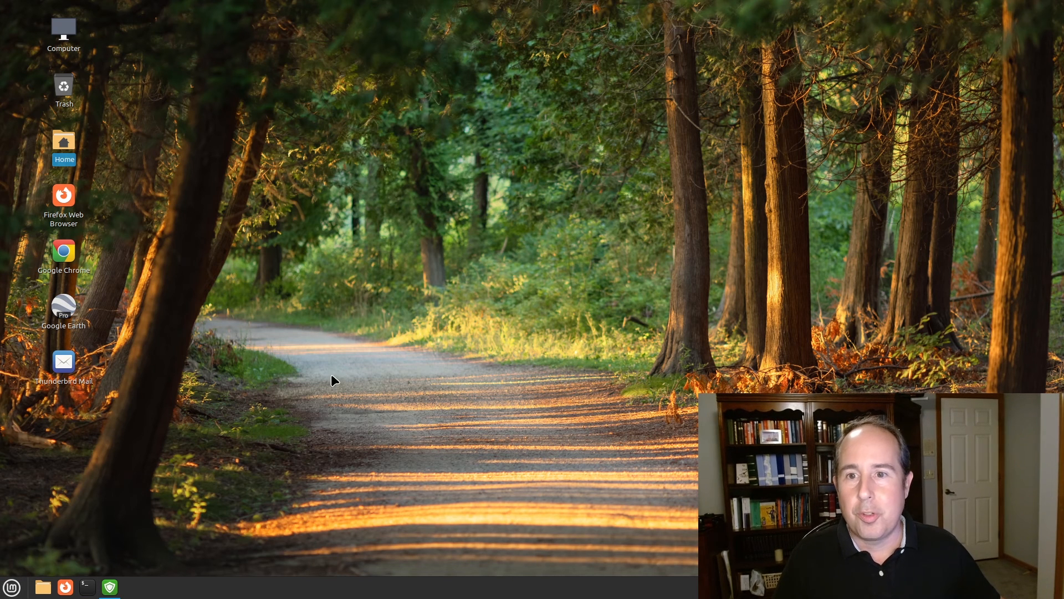
# Open Display Settings from the desktop menu showing 1920 × 1080 at 60.00 Hz, Landscape
pyautogui.rightClick(483, 157)
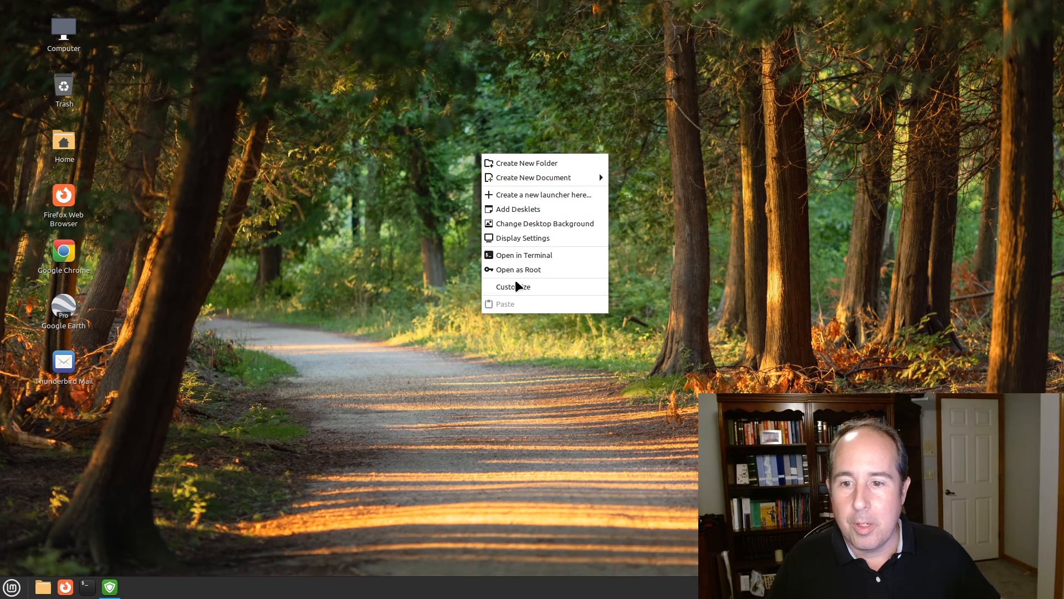
pyautogui.click(525, 237)
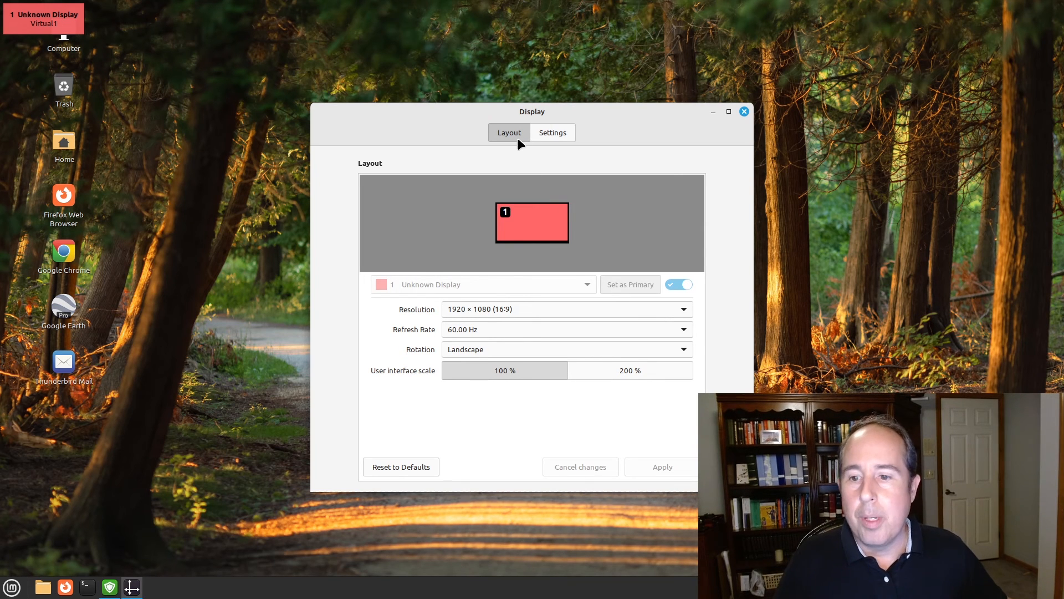
pyautogui.moveTo(608, 111); pyautogui.dragTo(587, 78)
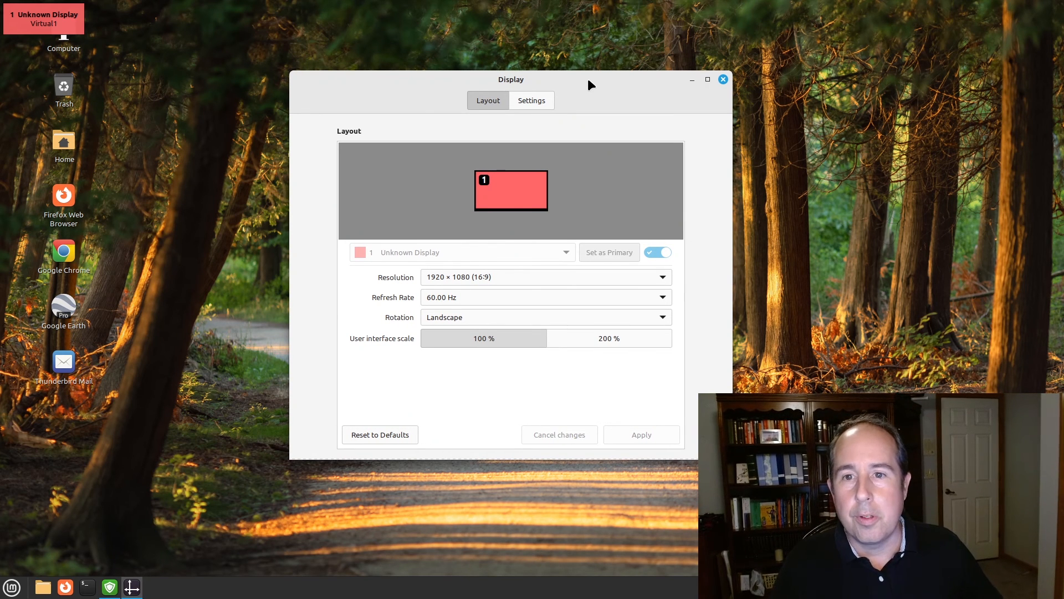
pyautogui.moveTo(589, 81); pyautogui.dragTo(578, 69)
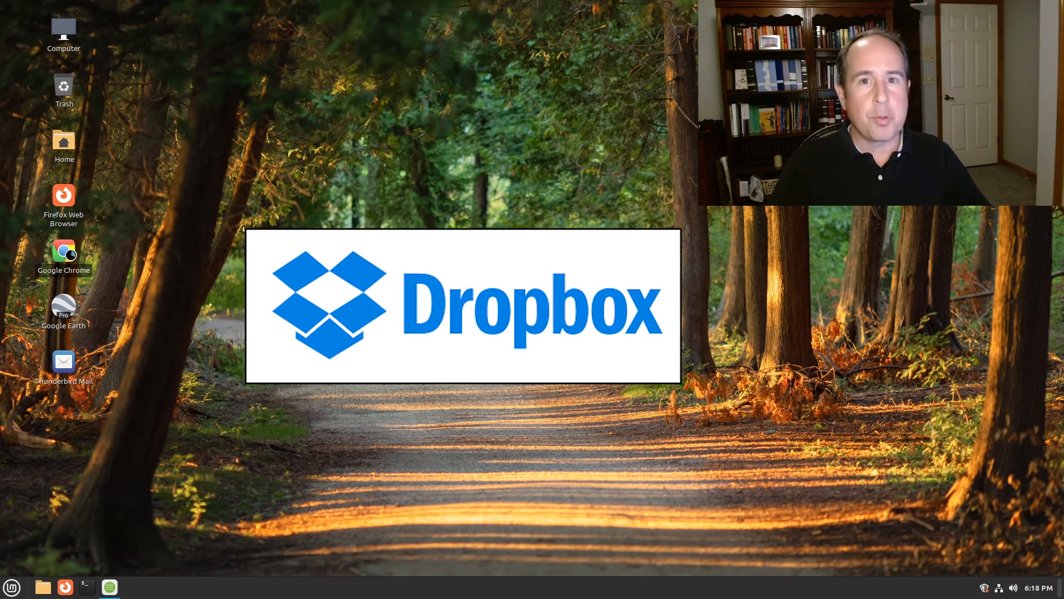
# Launch Google Chrome and search for 'dropbox download linux'
pyautogui.doubleClick(73, 259)
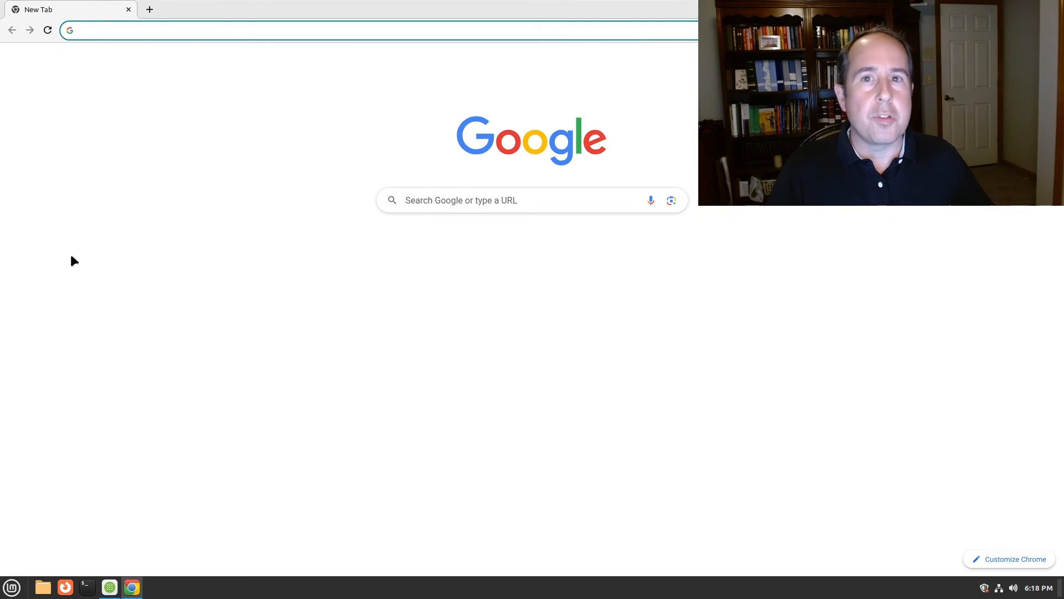
pyautogui.write('dropbox download linux')
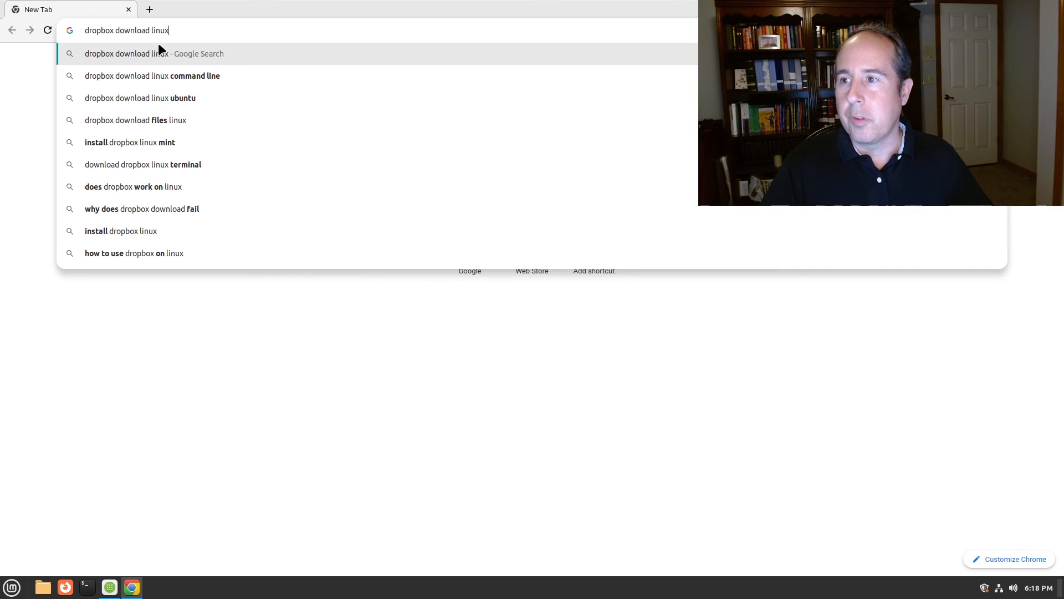
pyautogui.press('Return')
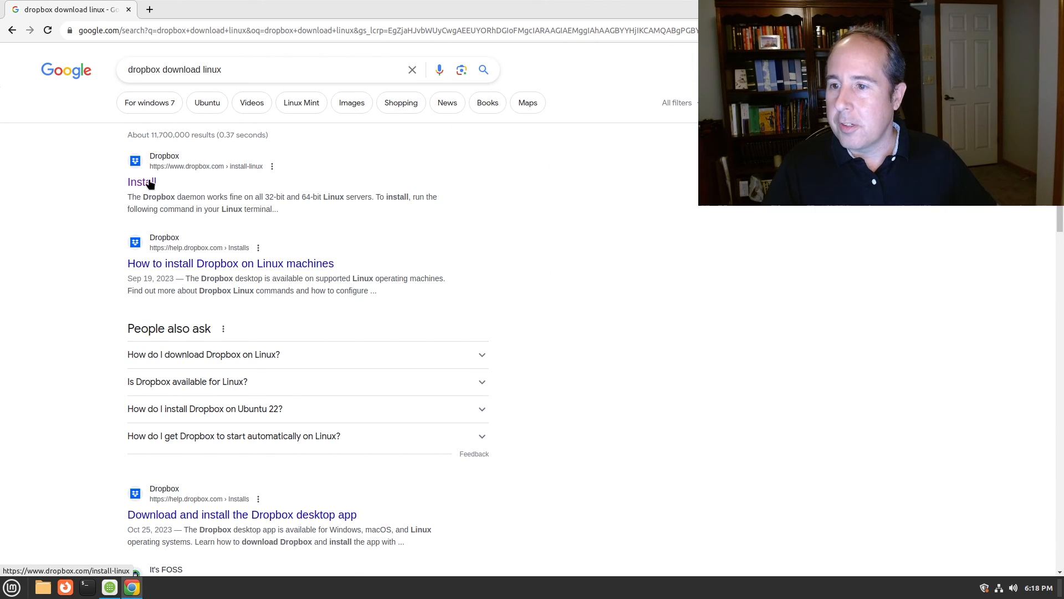
# Open Dropbox's Linux install page, review the Ubuntu 22.10 package line, and close Chrome
pyautogui.moveTo(305, 196); pyautogui.dragTo(374, 196)
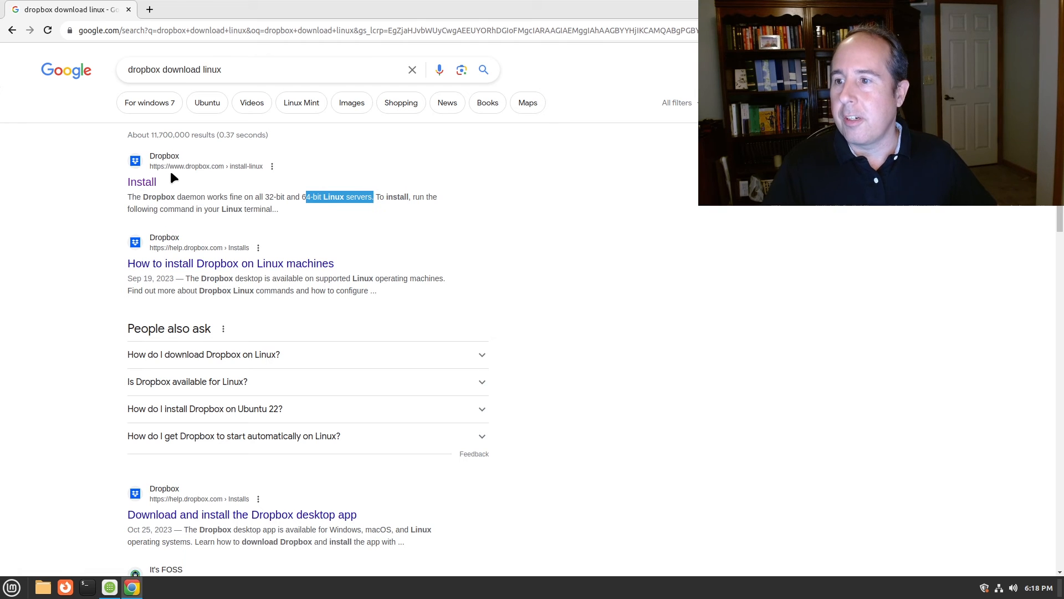
pyautogui.click(140, 183)
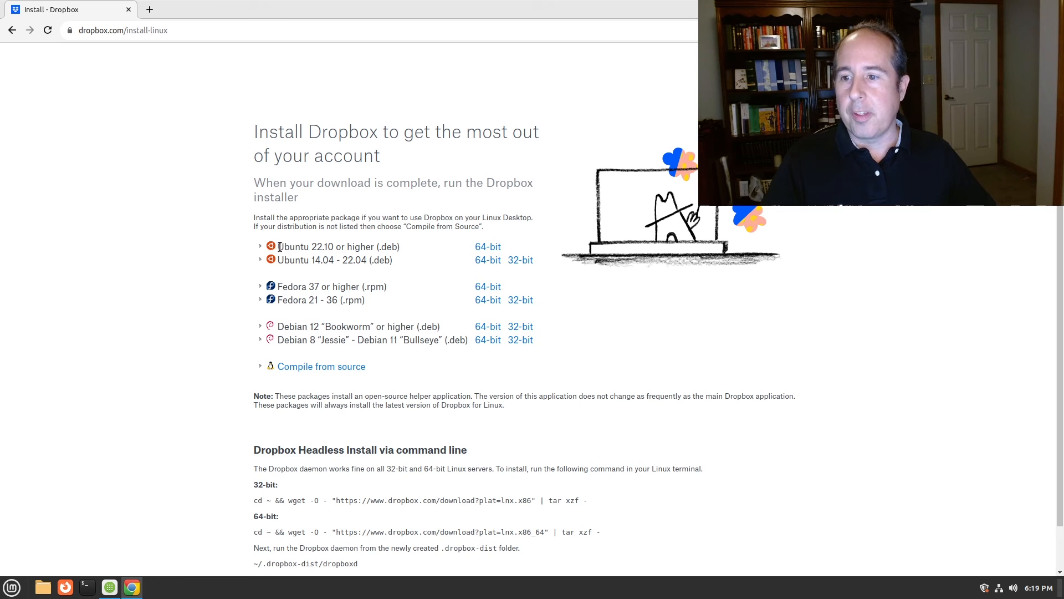
pyautogui.moveTo(279, 246); pyautogui.dragTo(450, 258)
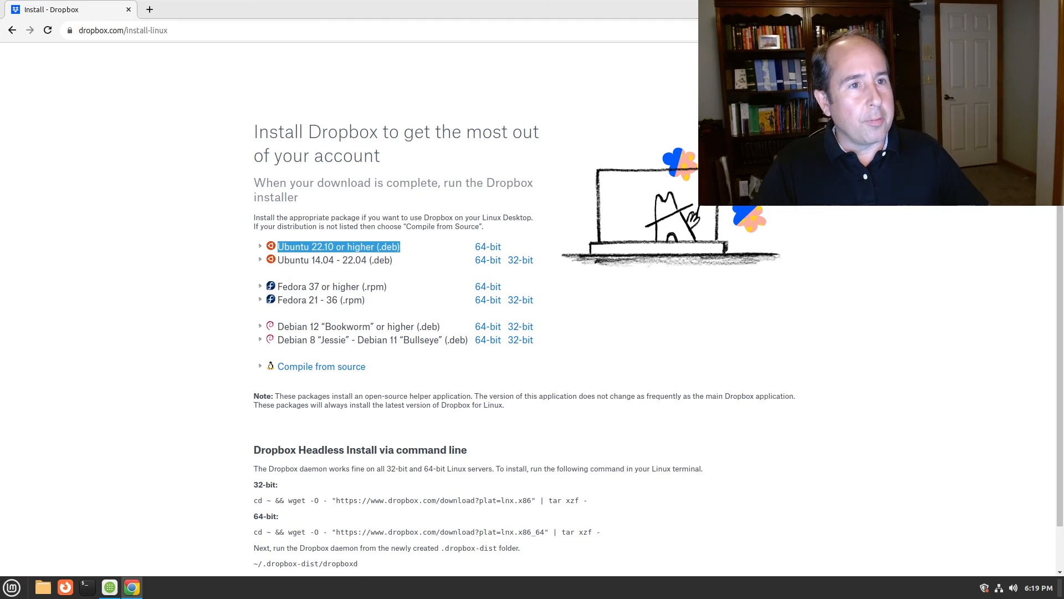
pyautogui.click(1054, 8)
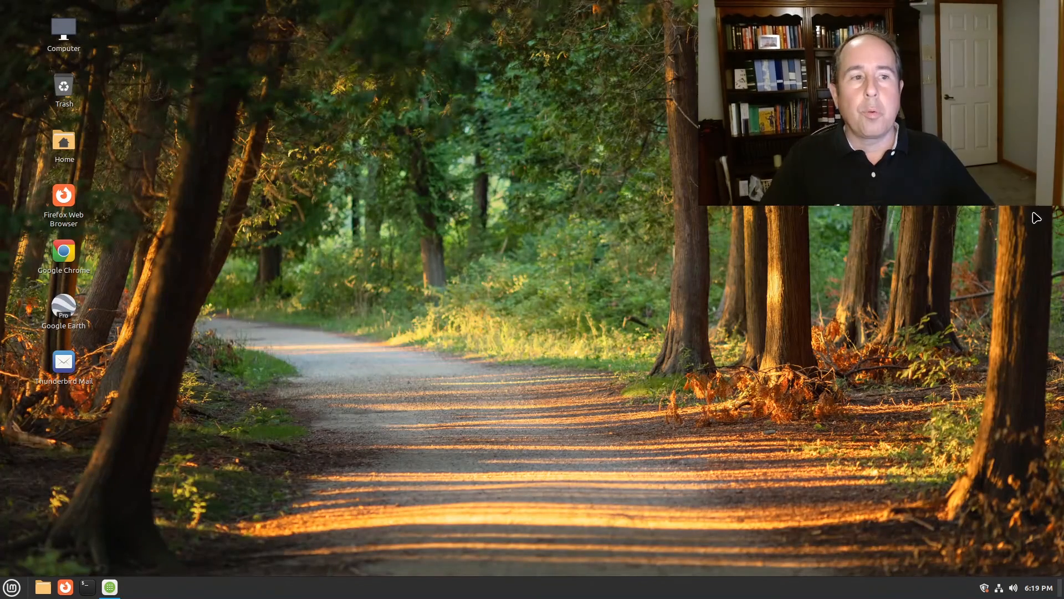
# Review the Date & Time settings (America/New York, network time), close them, then show the volume controls
pyautogui.click(1038, 587)
pyautogui.click(1038, 587)
pyautogui.click(1038, 587)
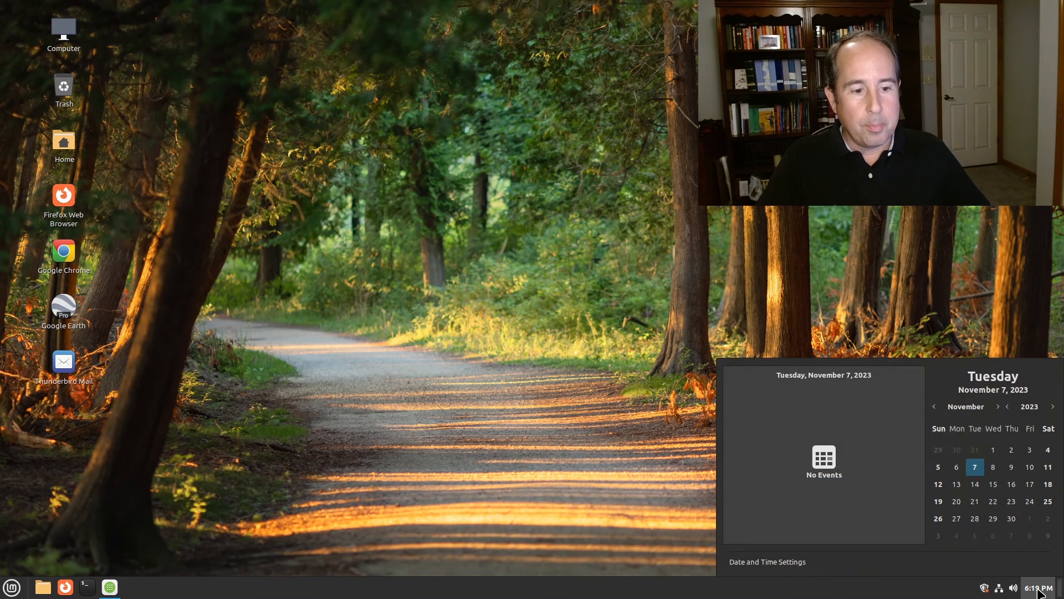
pyautogui.click(776, 562)
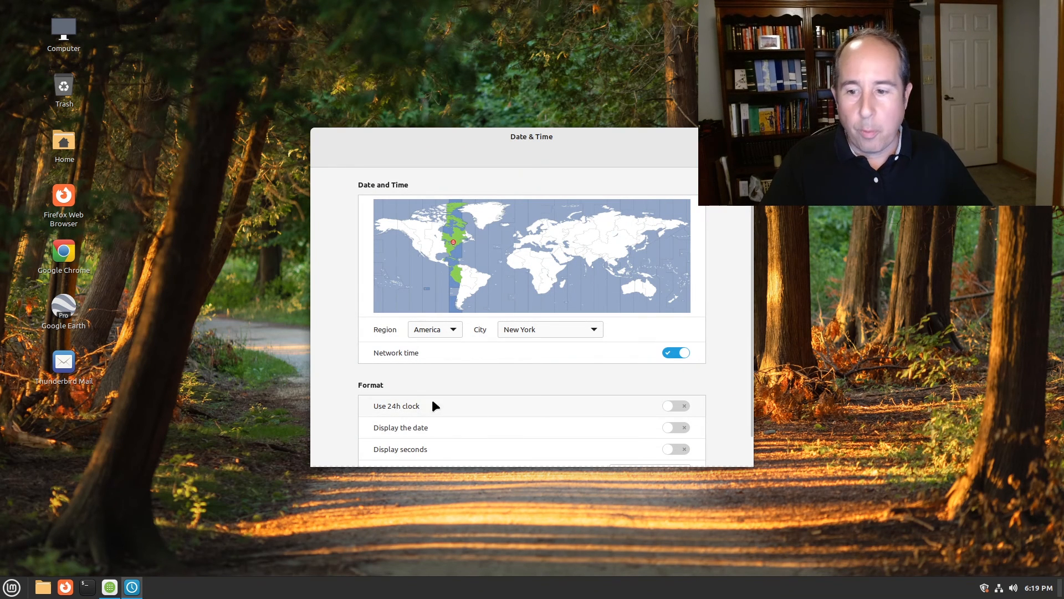
pyautogui.click(743, 137)
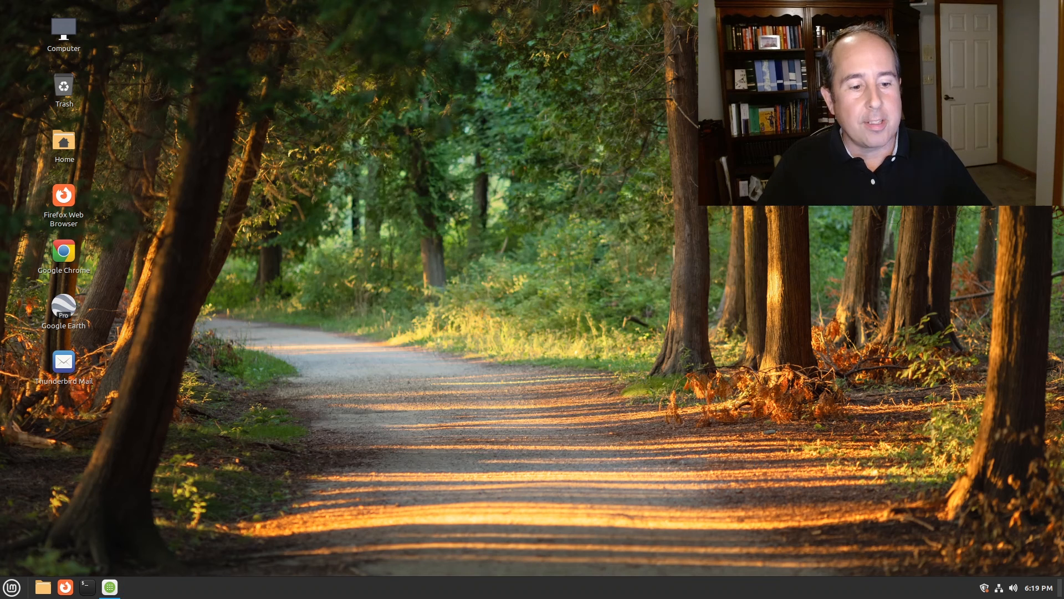
pyautogui.click(1013, 588)
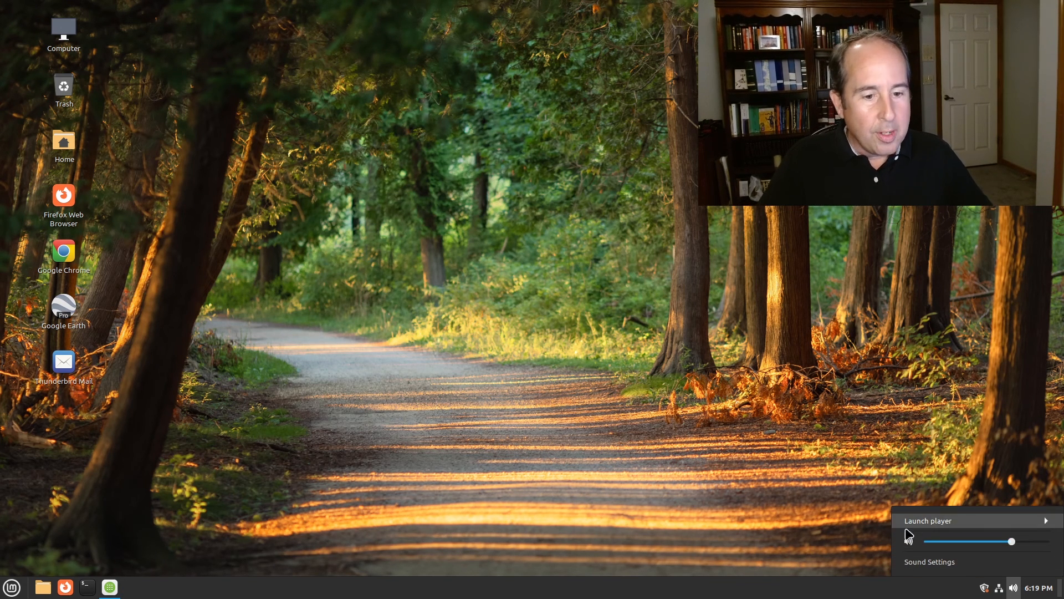
# Go through the Sound settings' Output, Input, Sounds, Applications and Settings tabs, then close them
pyautogui.click(931, 562)
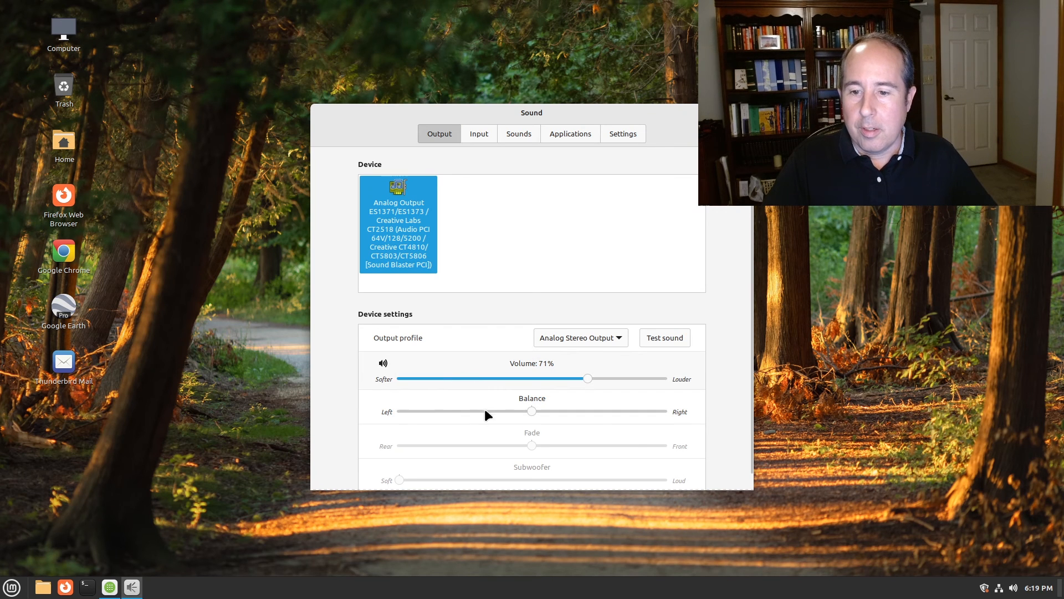
pyautogui.click(486, 133)
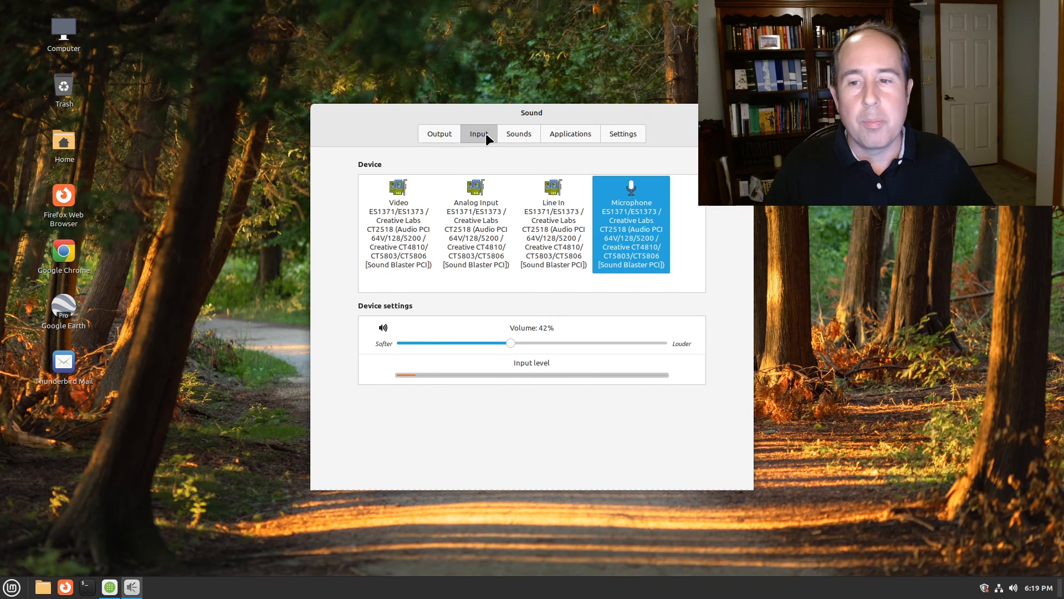
pyautogui.click(511, 133)
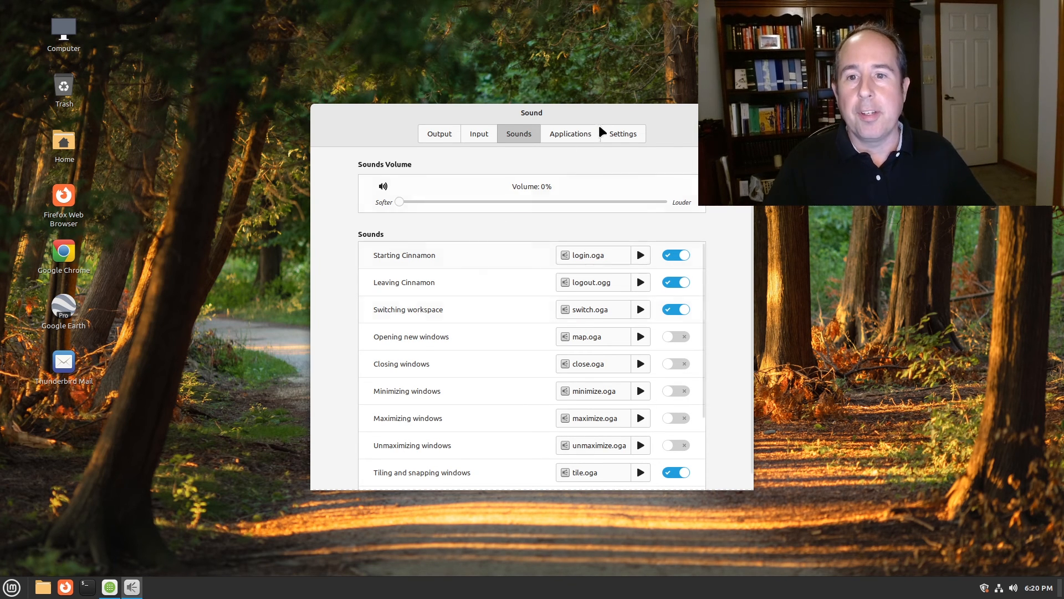
pyautogui.click(585, 133)
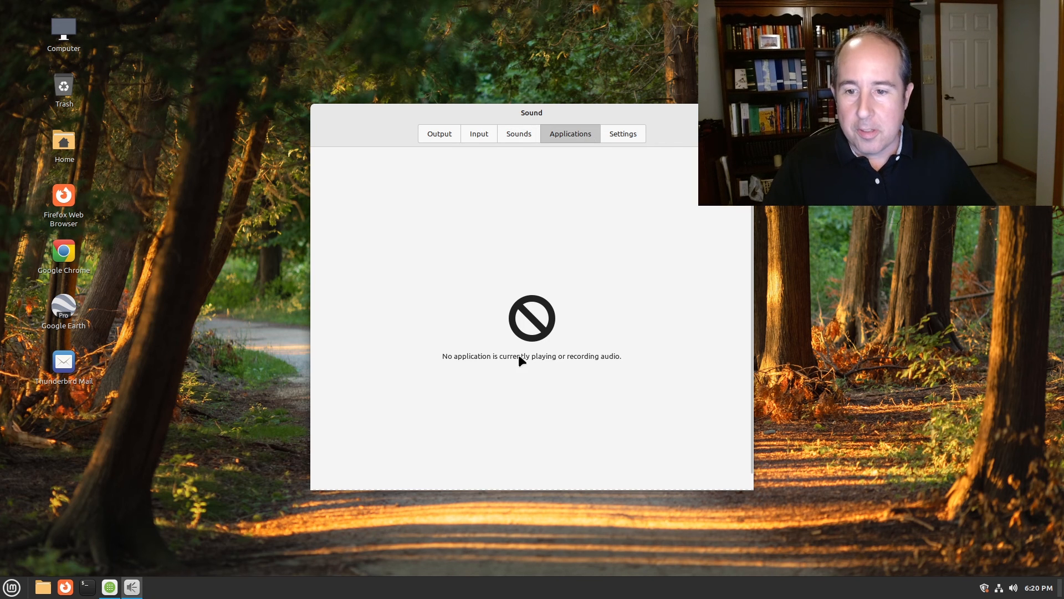
pyautogui.click(632, 135)
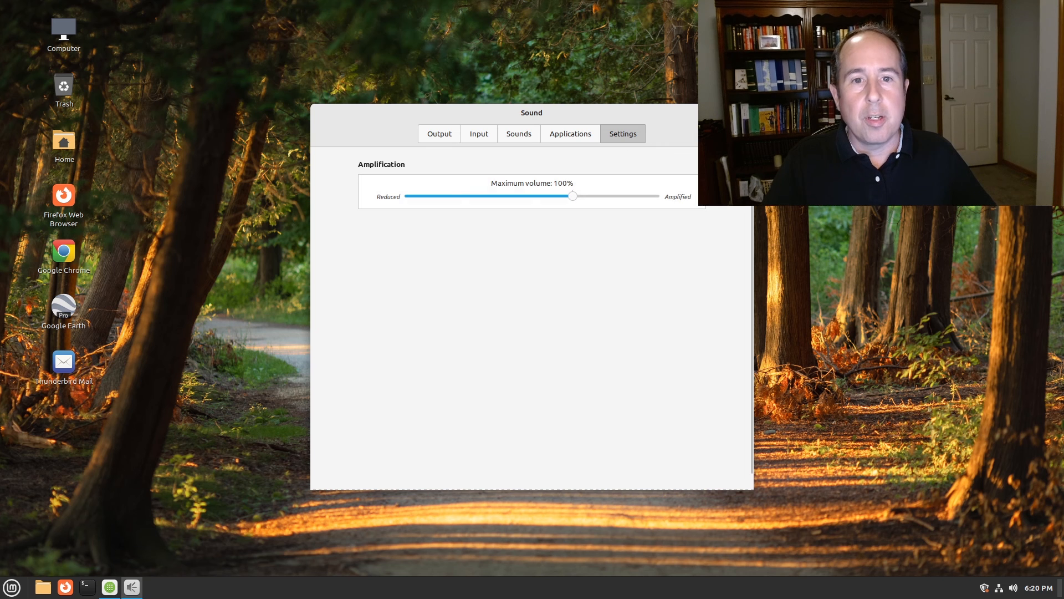
pyautogui.click(743, 113)
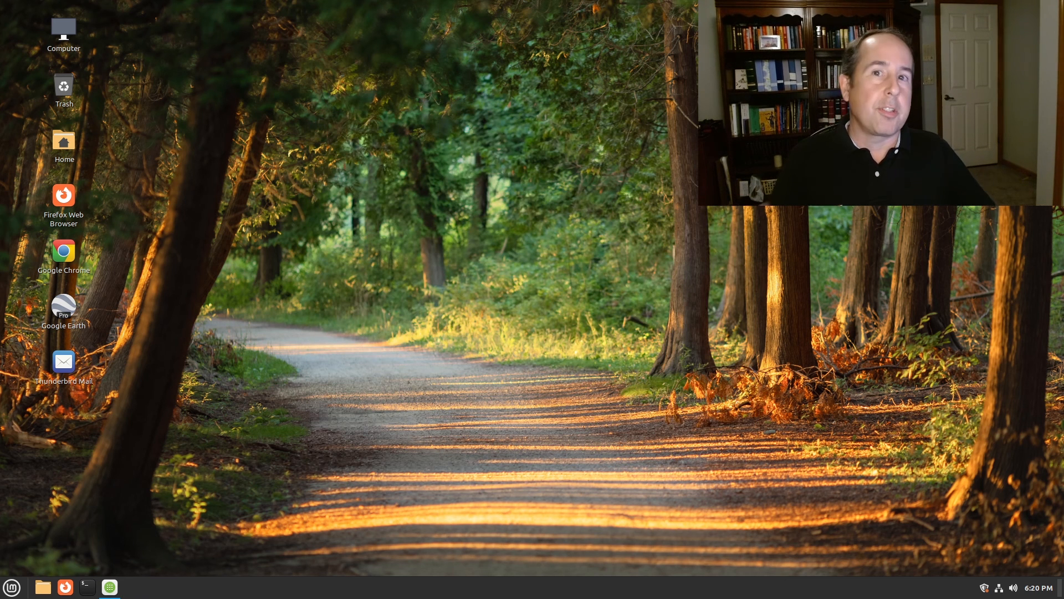
# Show the wired connection's IPv4 settings from Network Settings
pyautogui.click(999, 588)
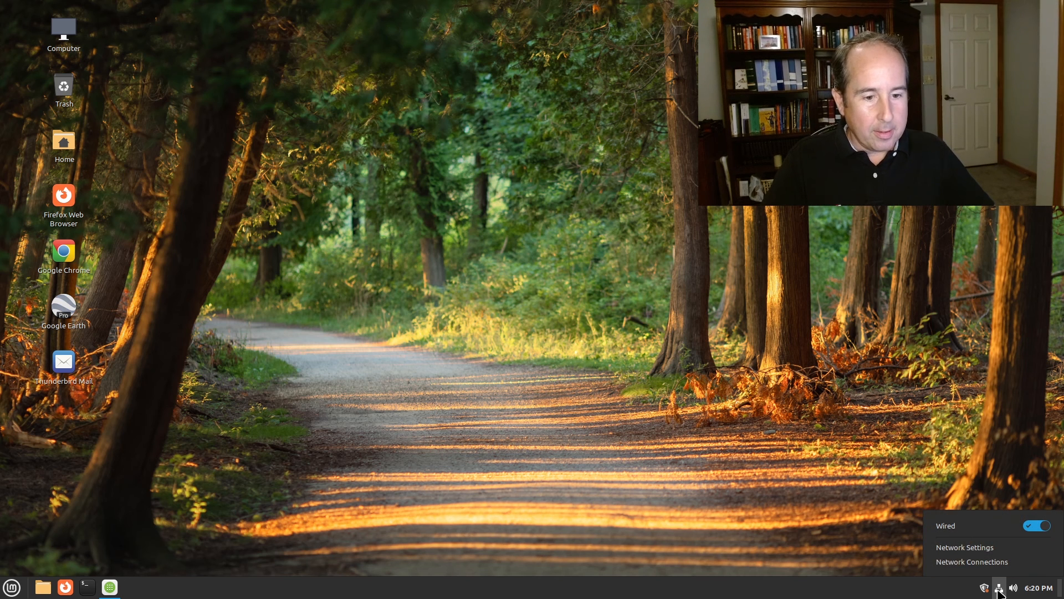
pyautogui.click(970, 547)
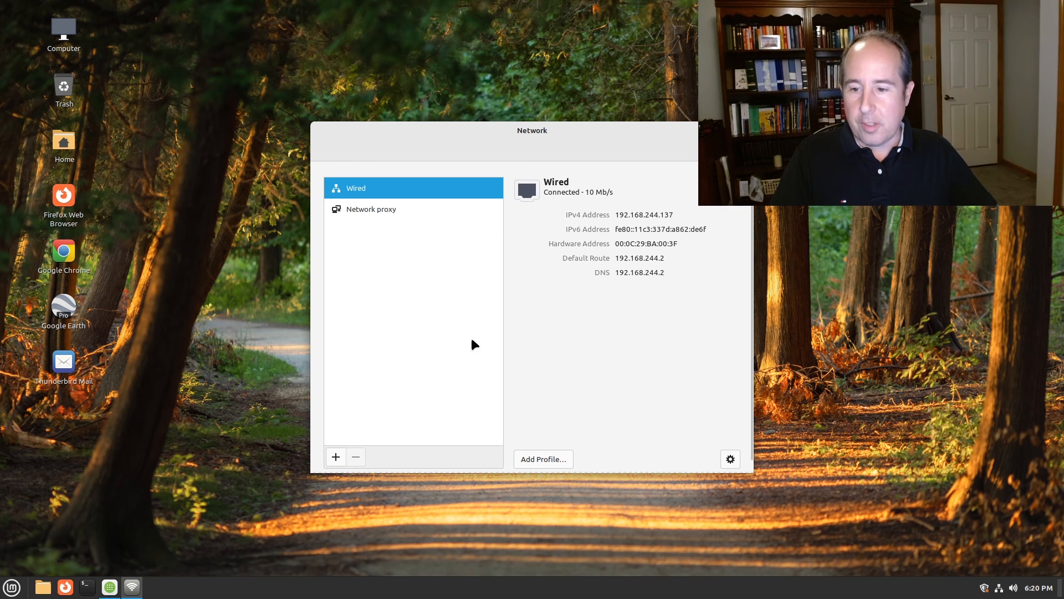
pyautogui.click(730, 459)
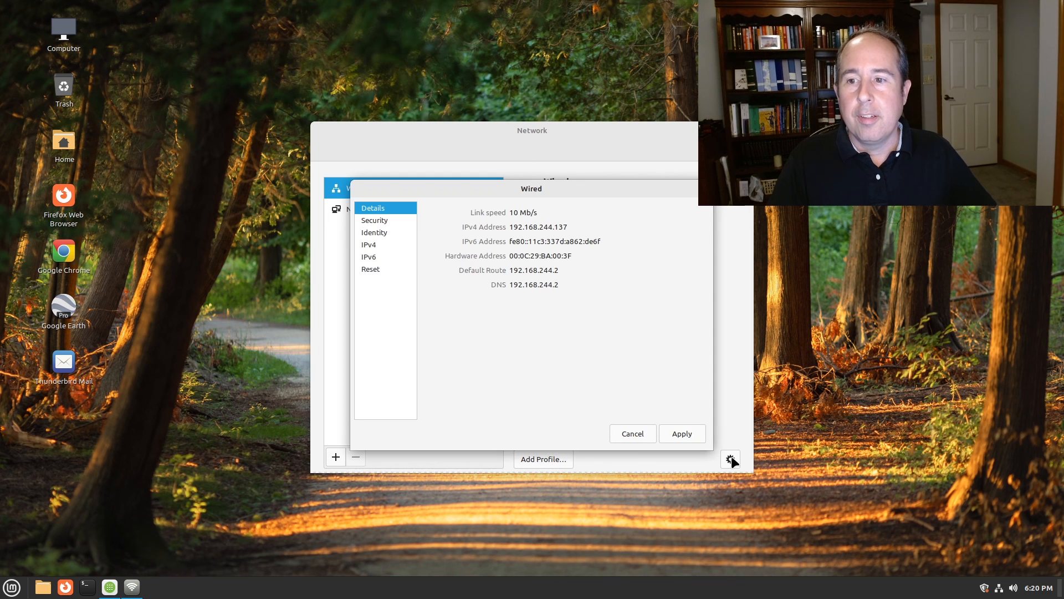
pyautogui.moveTo(527, 191); pyautogui.dragTo(542, 210)
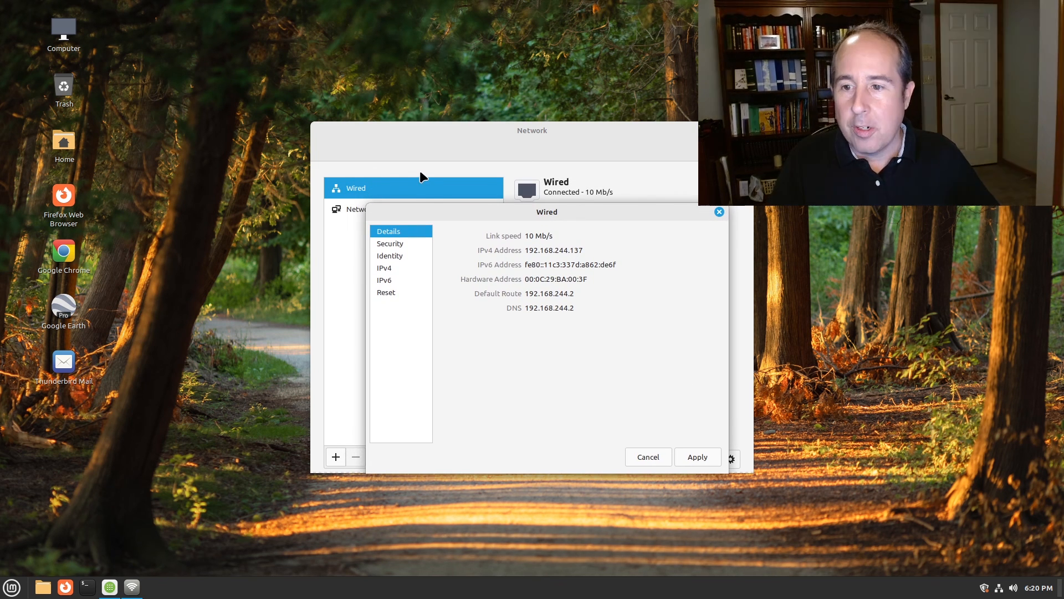
pyautogui.click(388, 269)
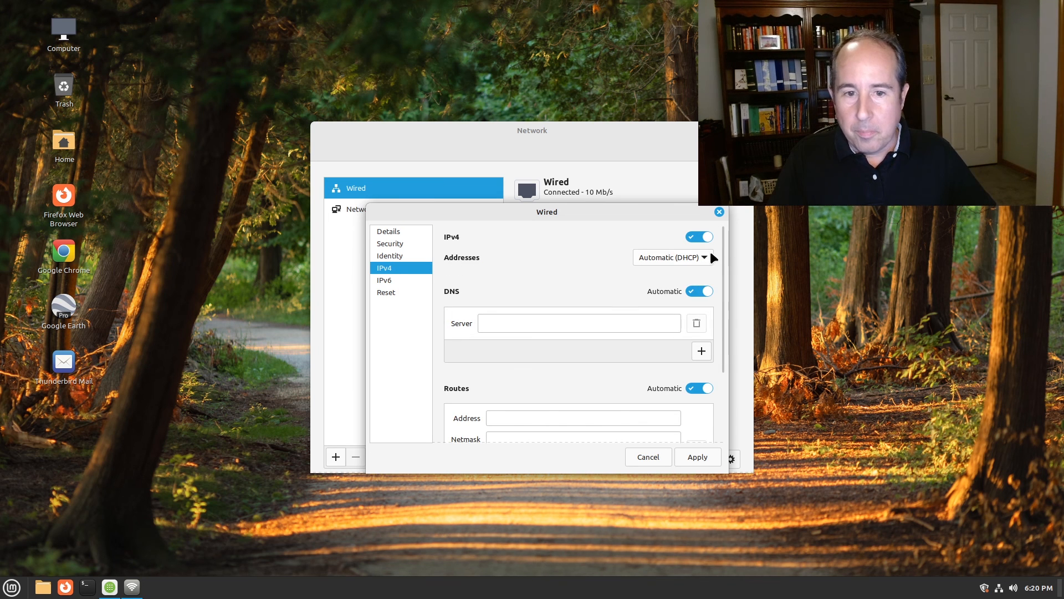
# Try Manual IPv4 addressing, cancel without saving, close Network and open the Update Manager
pyautogui.moveTo(723, 248); pyautogui.dragTo(733, 224)
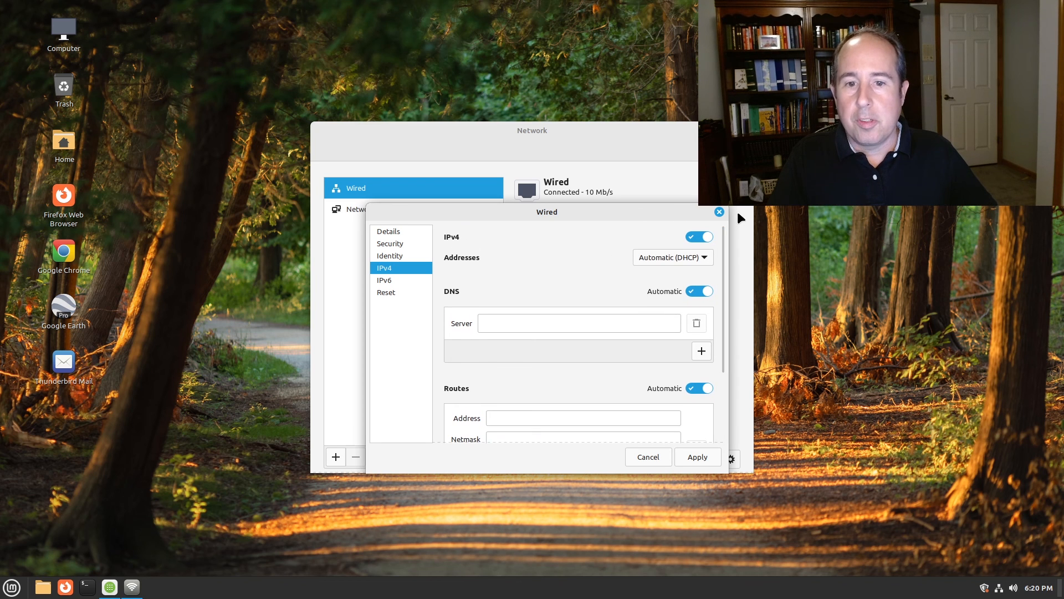
pyautogui.click(682, 258)
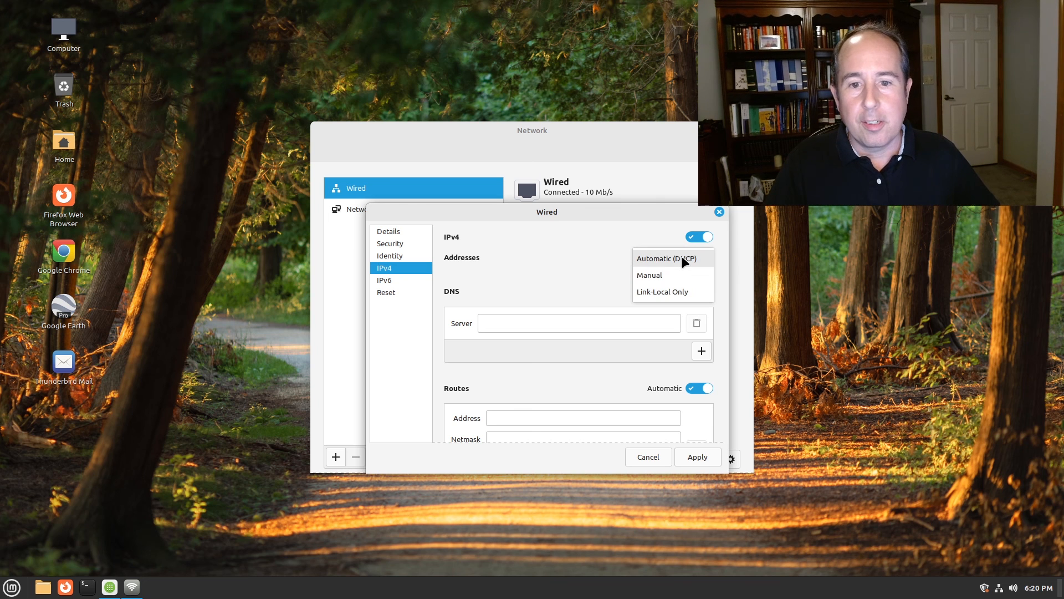
pyautogui.click(652, 275)
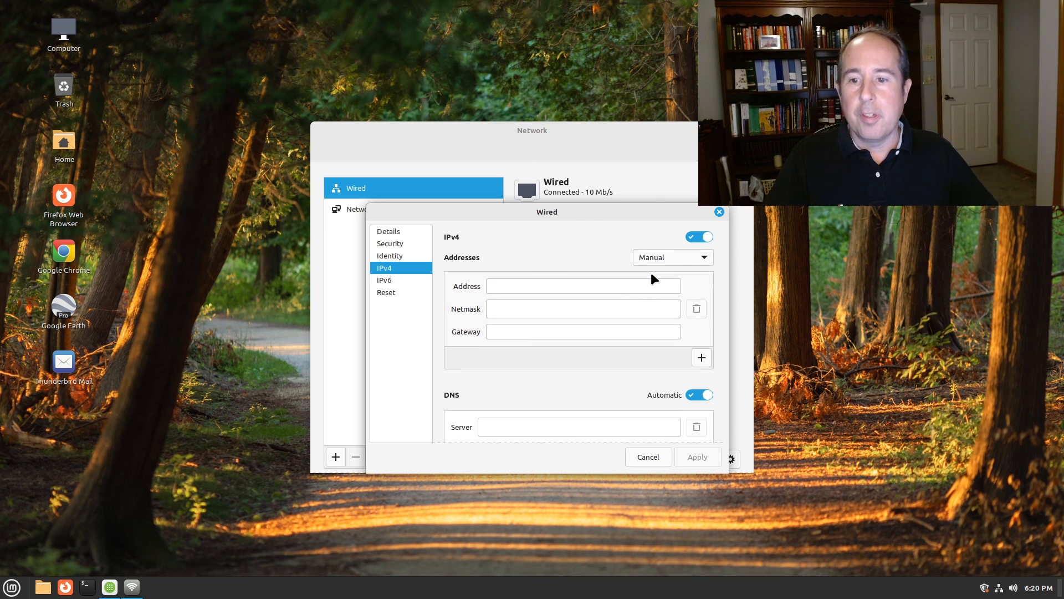
pyautogui.click(521, 285)
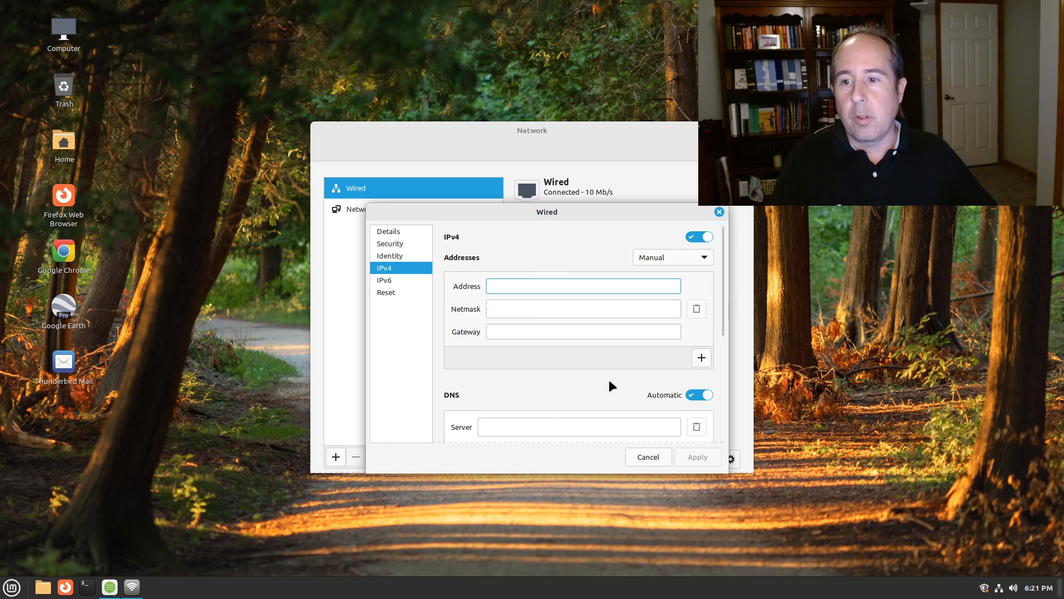
pyautogui.click(647, 457)
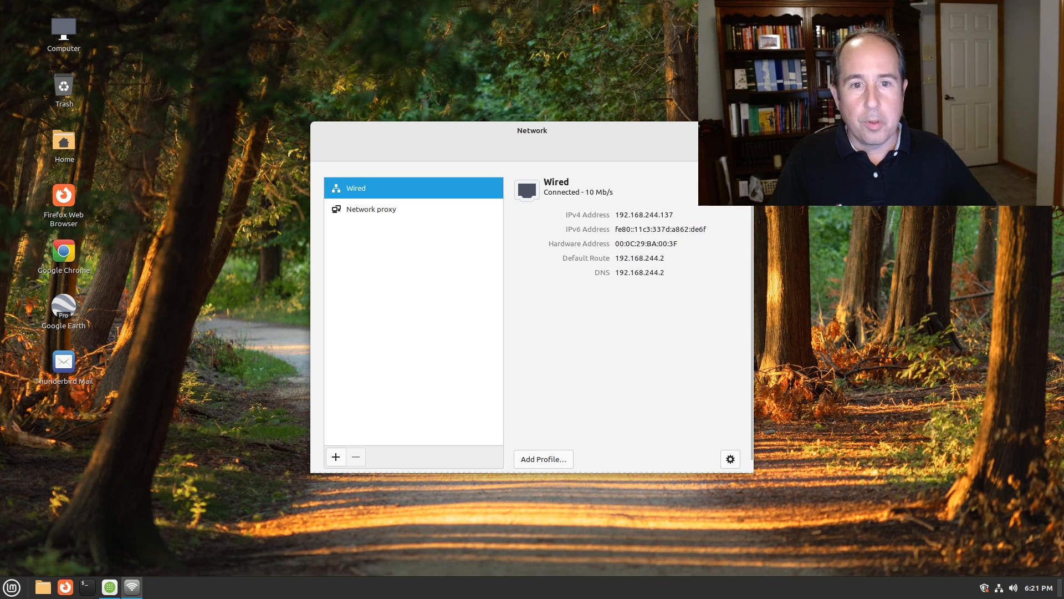
pyautogui.click(742, 130)
pyautogui.click(982, 590)
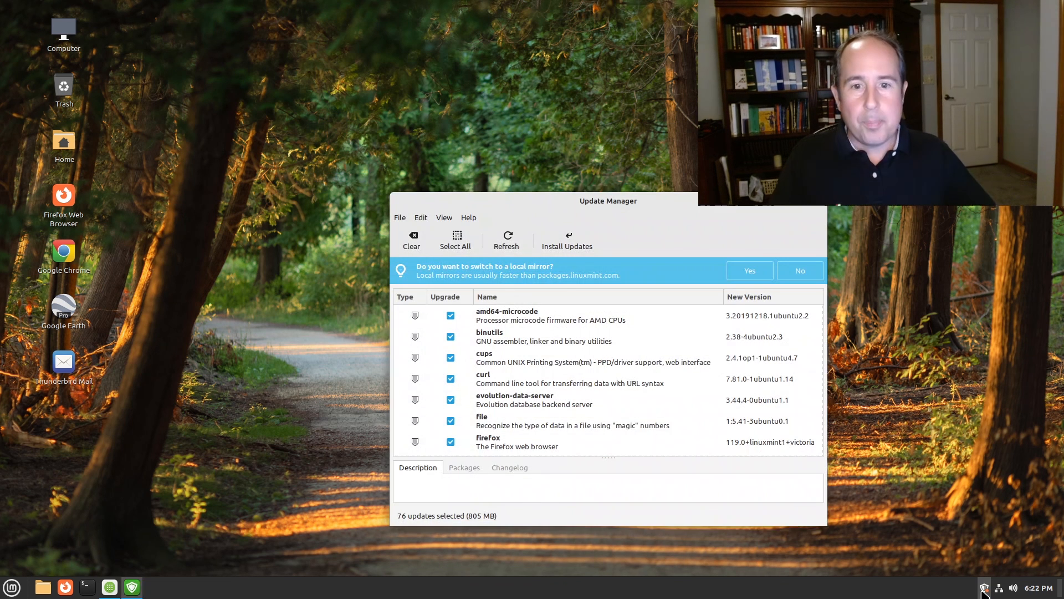